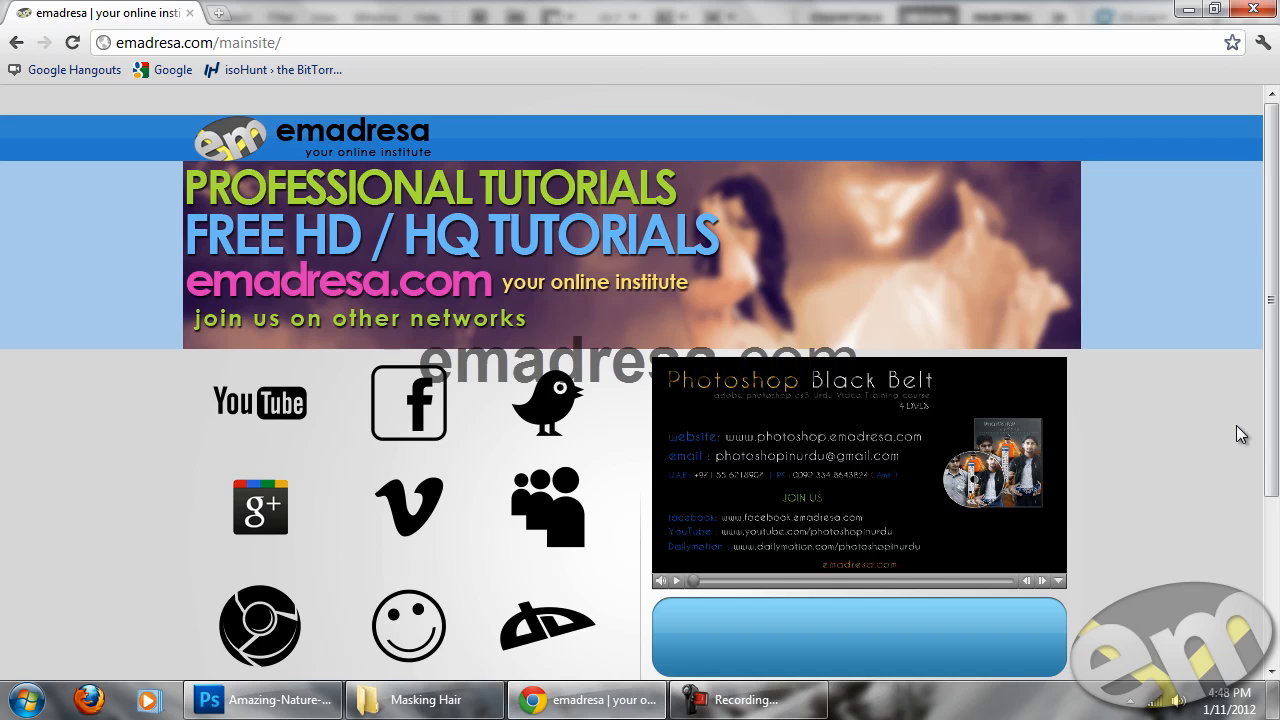
Step: Switch from the web page to Photoshop and toggle the wallpaper-1544532 layer's visibility to view the background alone
scroll(1238, 432, "down", 1)
scroll(1238, 432, "down", 2)
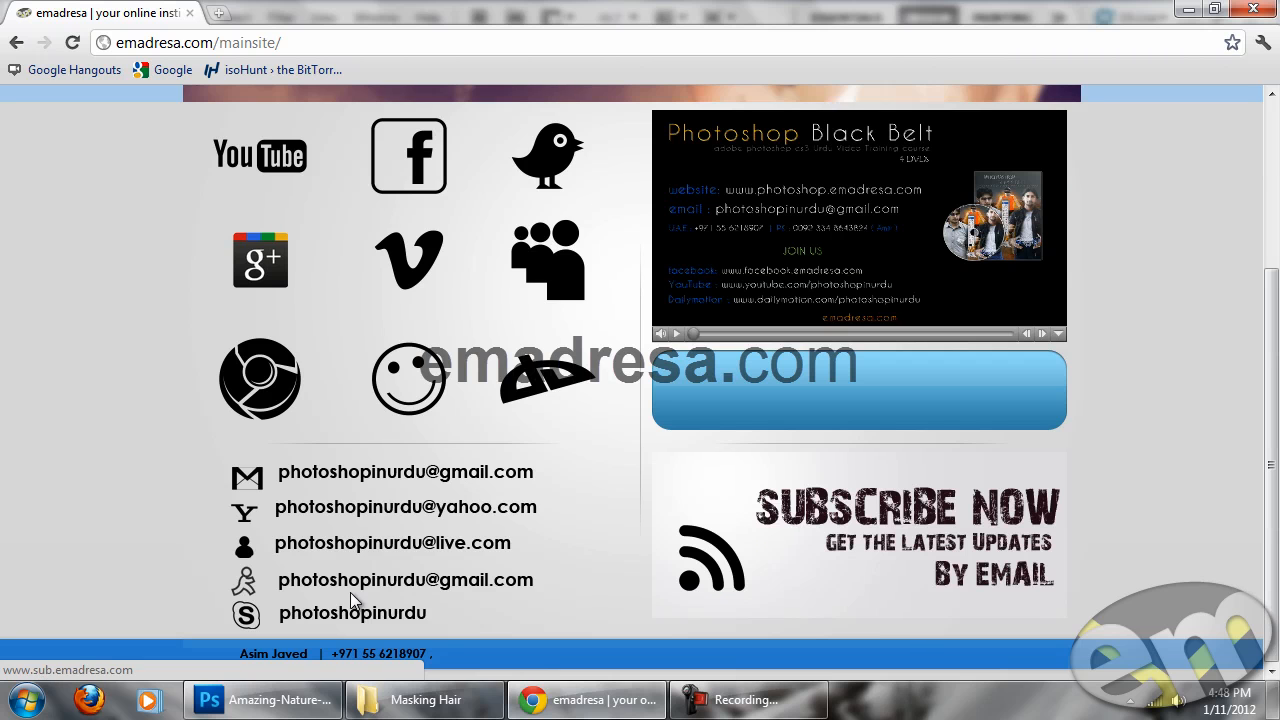
left_click(270, 700)
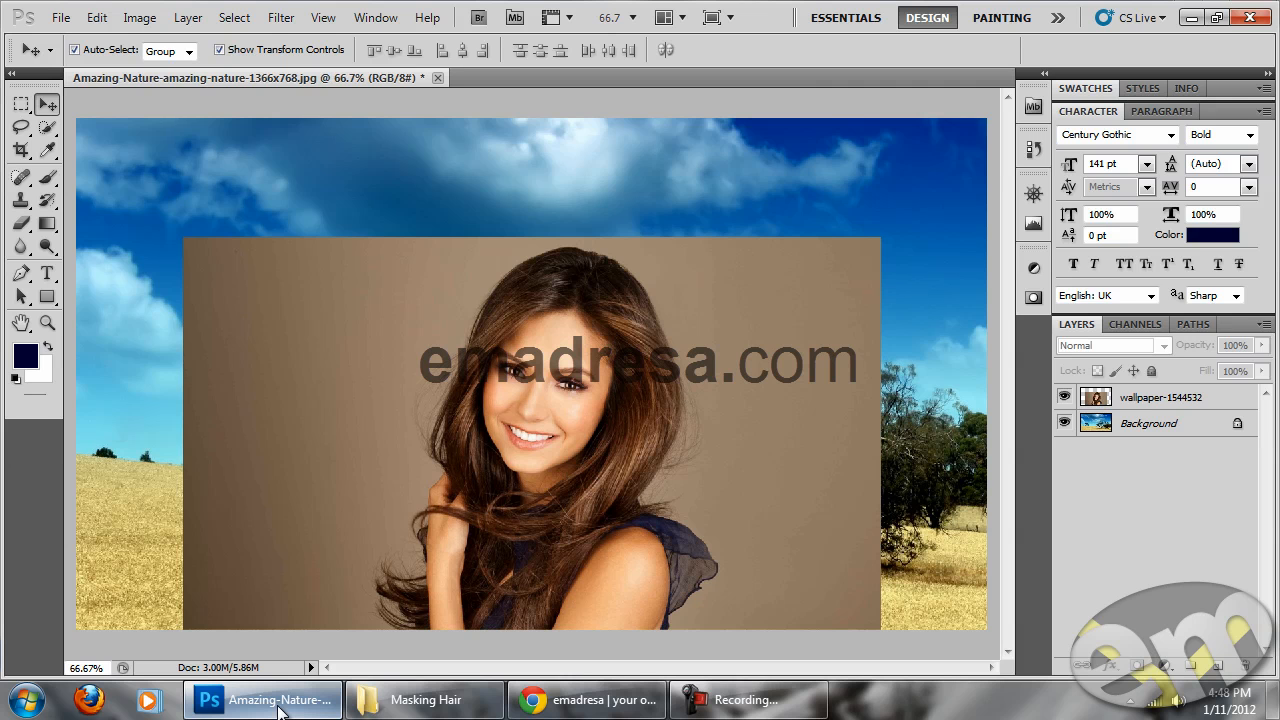
left_click(1064, 397)
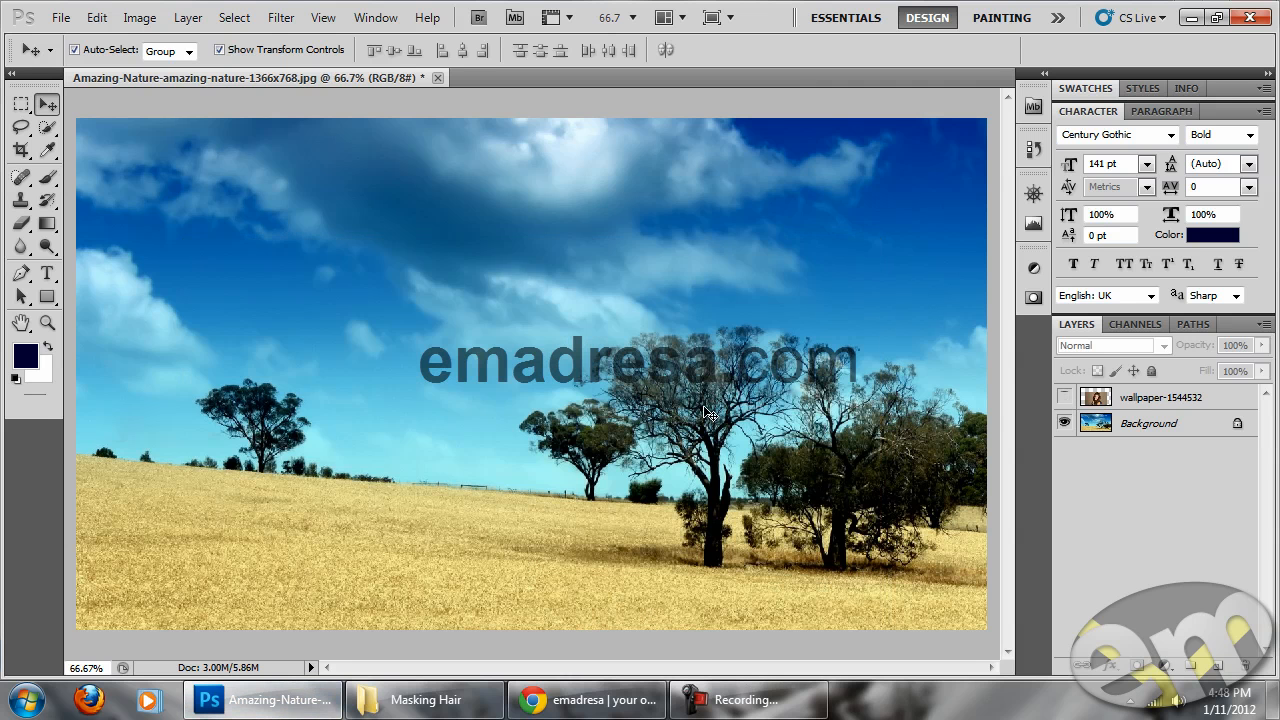
left_click(1064, 397)
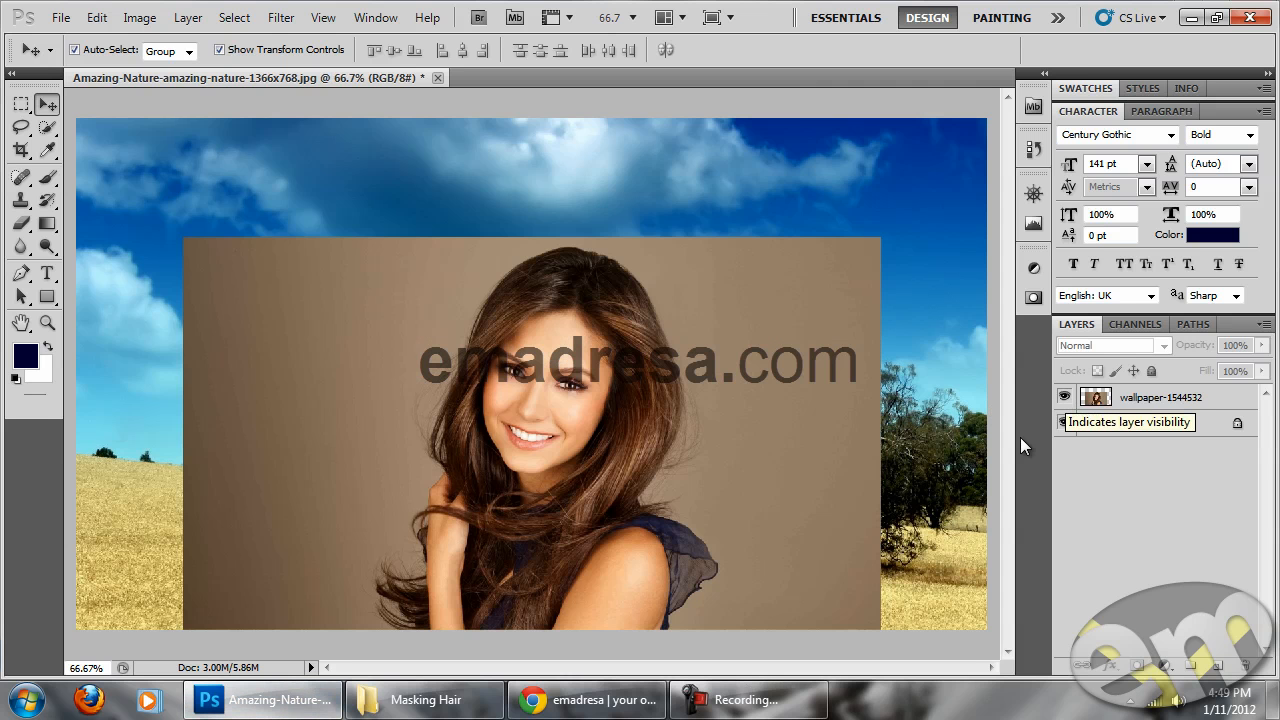
Step: Delete the strip of brown backdrop on the woman's left side from the wallpaper-1544532 layer using a rectangular selection
left_click(21, 104)
left_click_drag(124, 162, 368, 706)
mouse_move(368, 706)
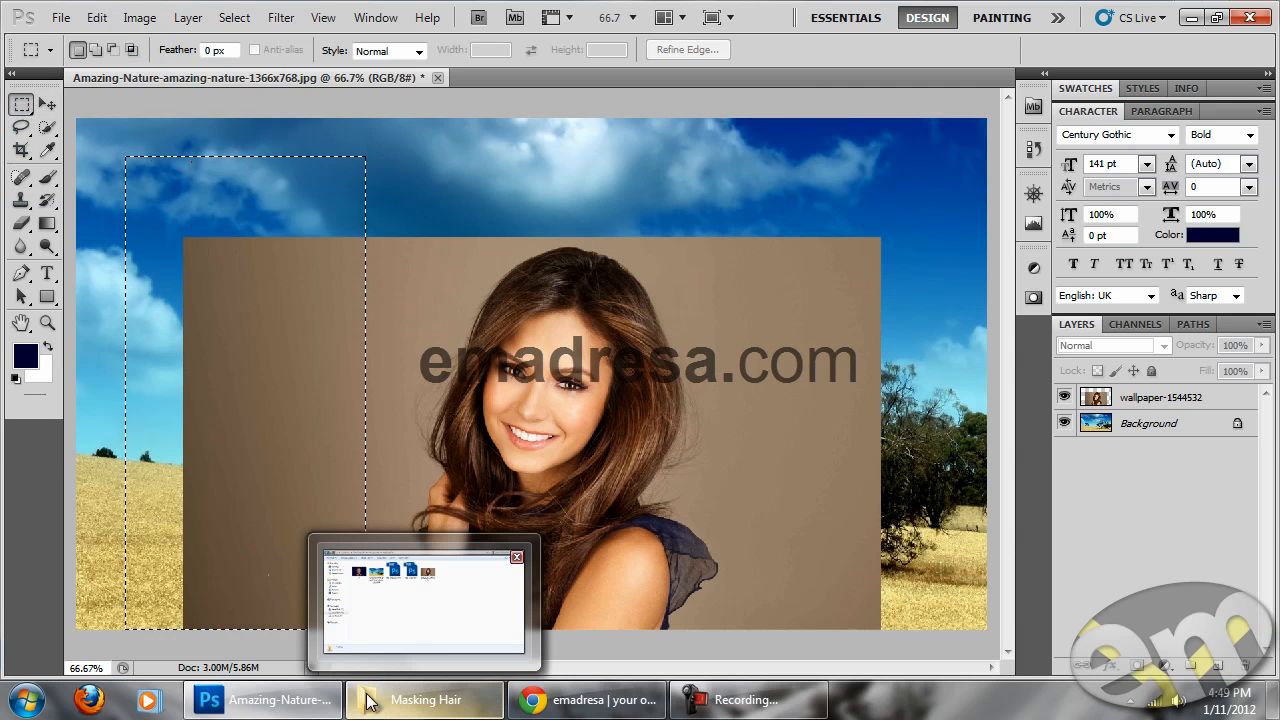
left_click(1196, 402)
key("Delete")
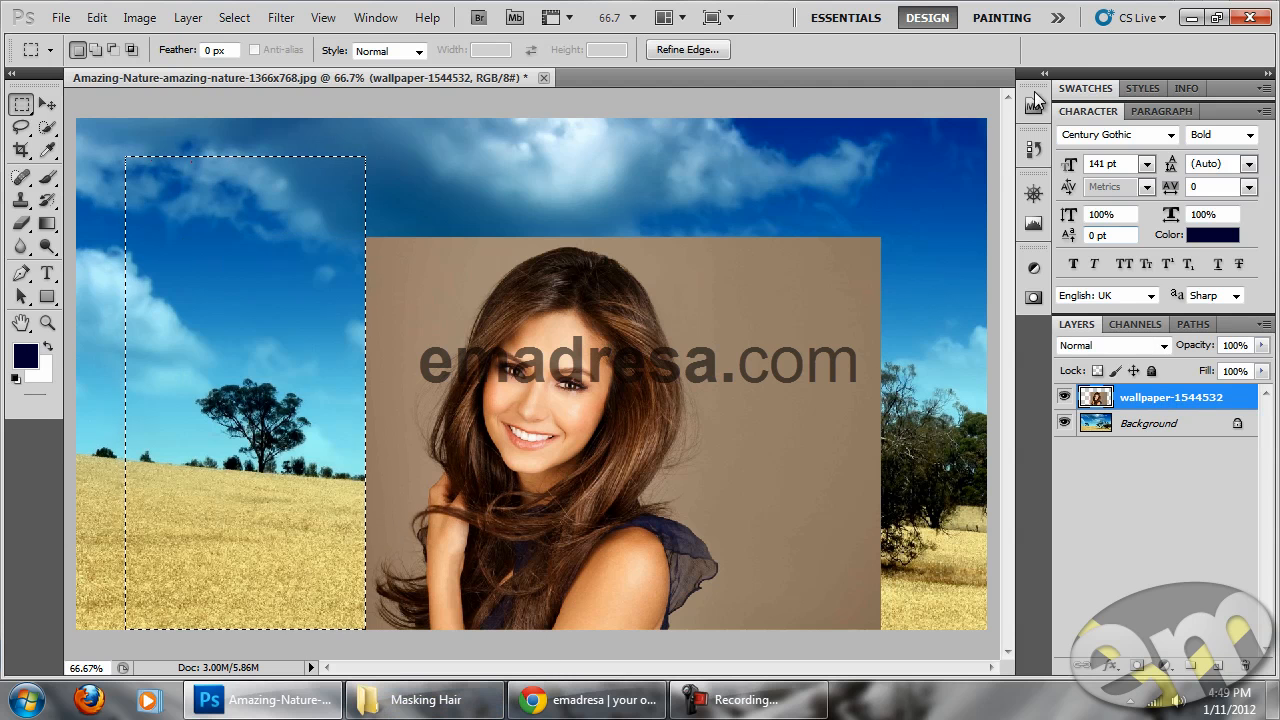
Step: Delete the strip of brown backdrop on the right side of the portrait and clear the selection
left_click(940, 120)
left_click_drag(748, 648, 726, 632)
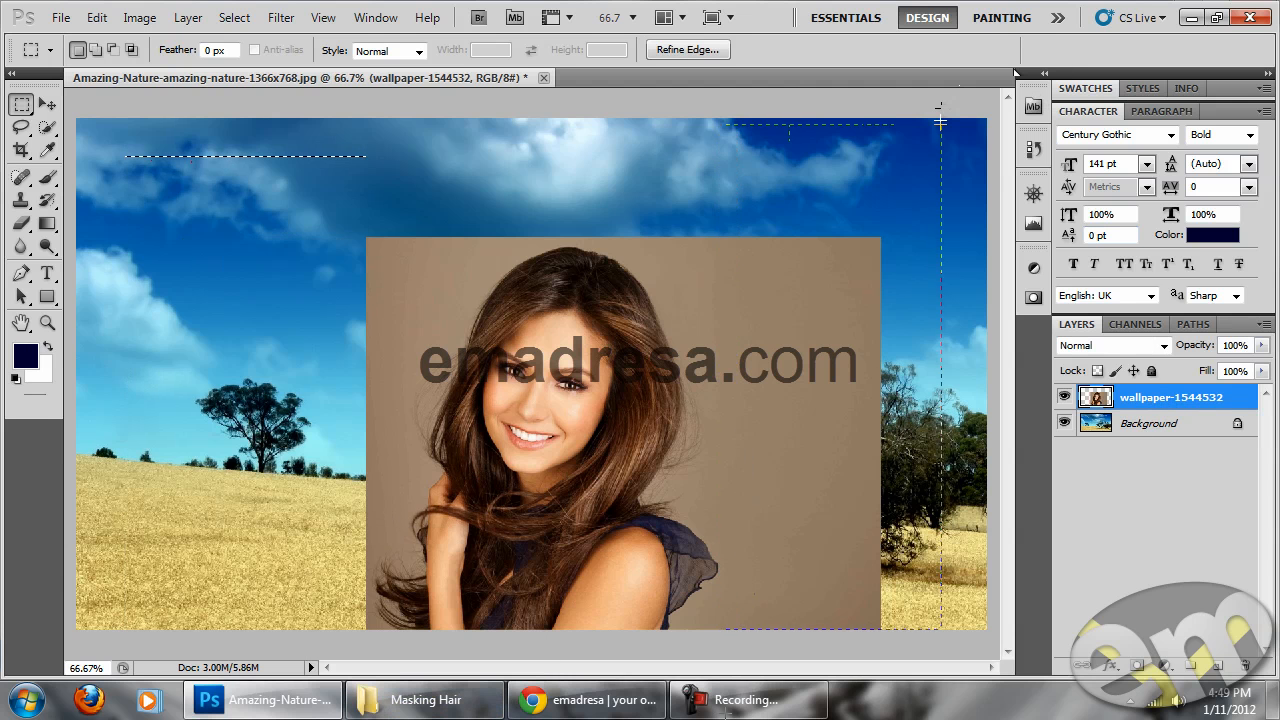
key("Delete")
mouse_move(728, 715)
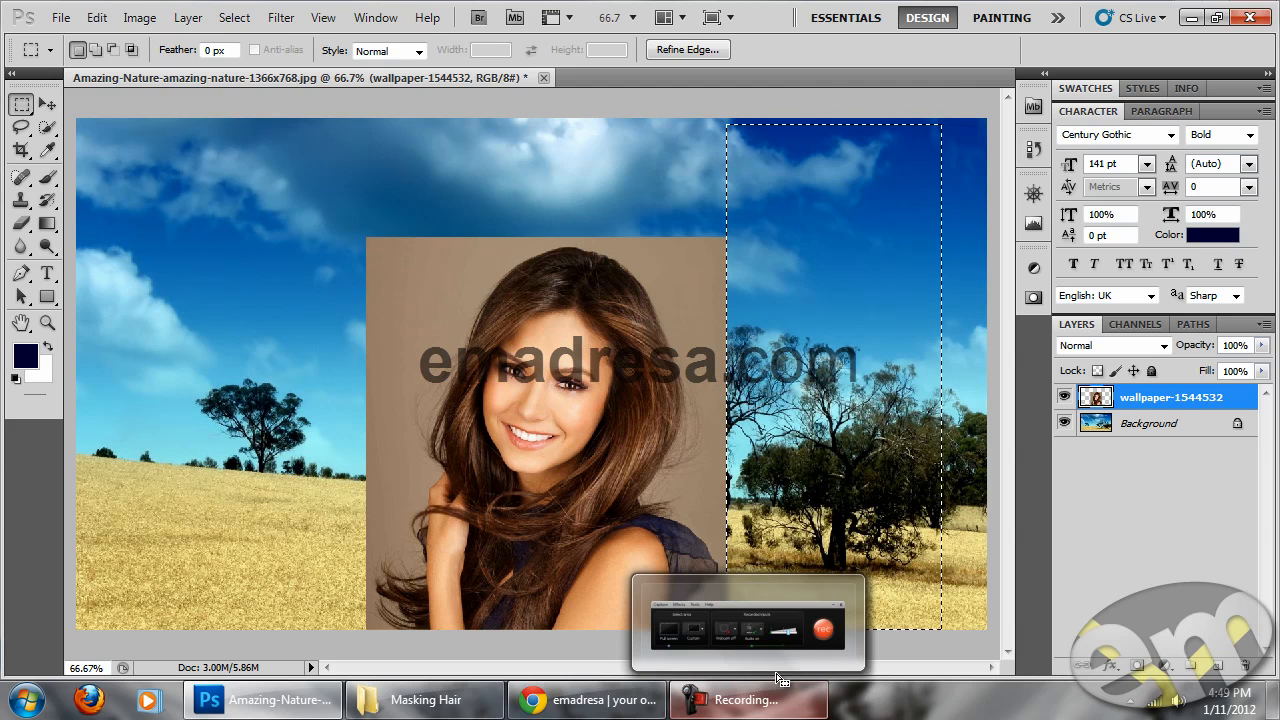
left_click(833, 388)
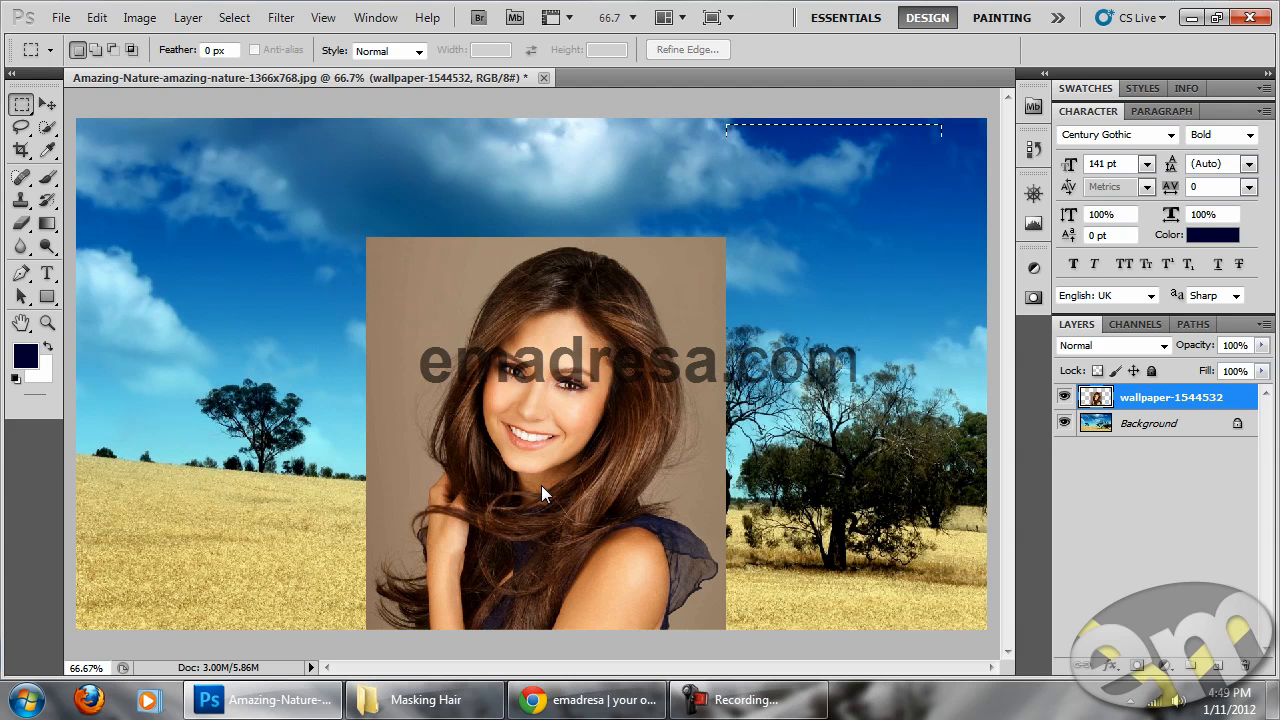
Step: Outline the woman just inside her hair, arm and shoulder edges with a new freehand Lasso selection
left_click(19, 129)
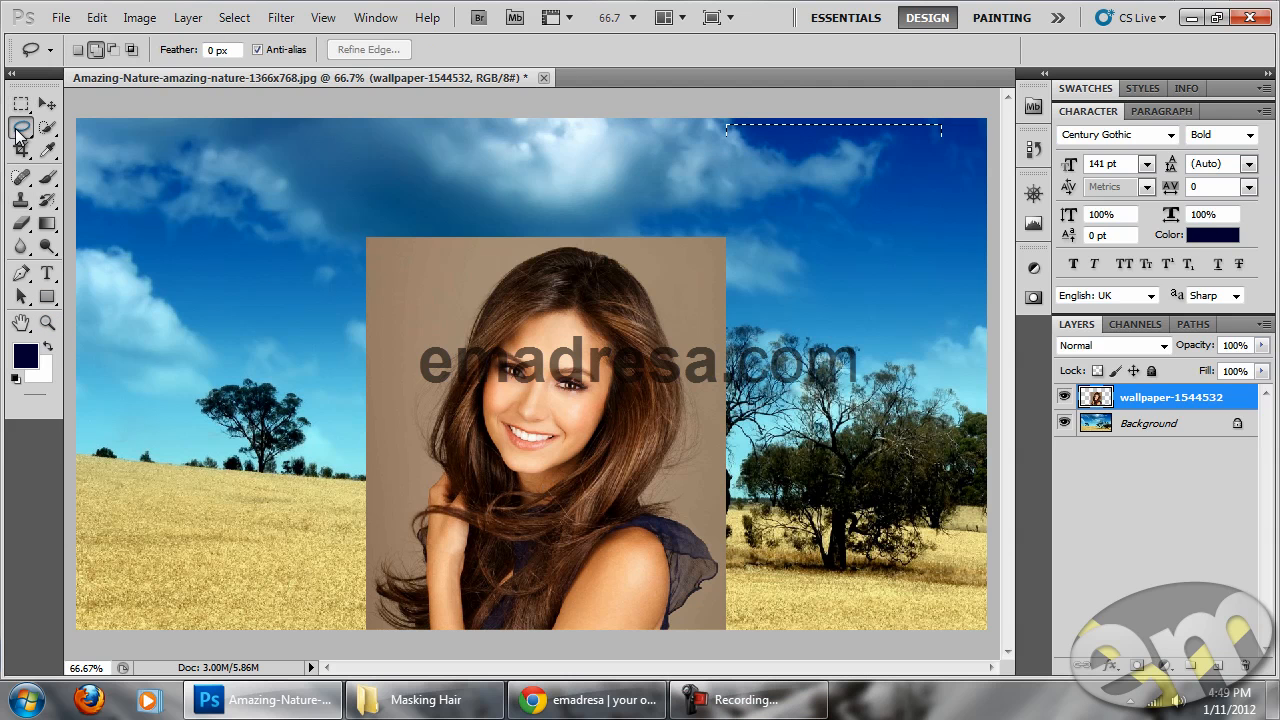
left_click(19, 131)
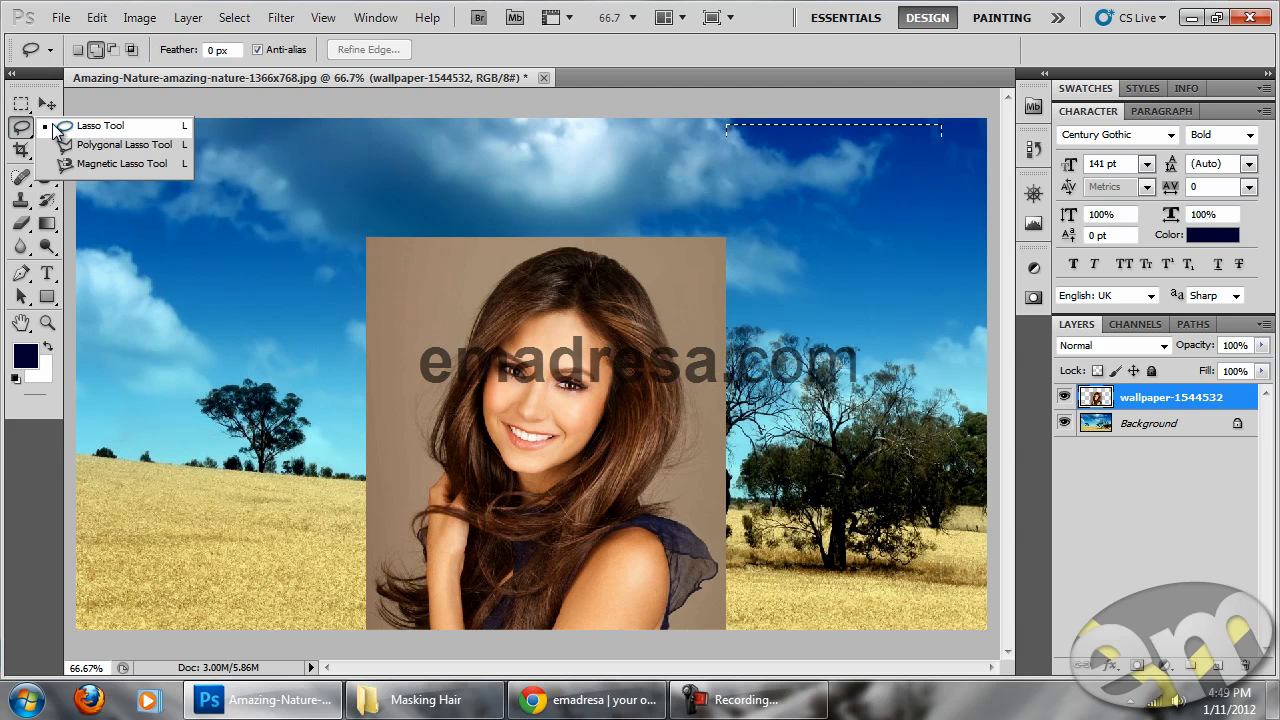
left_click(21, 127)
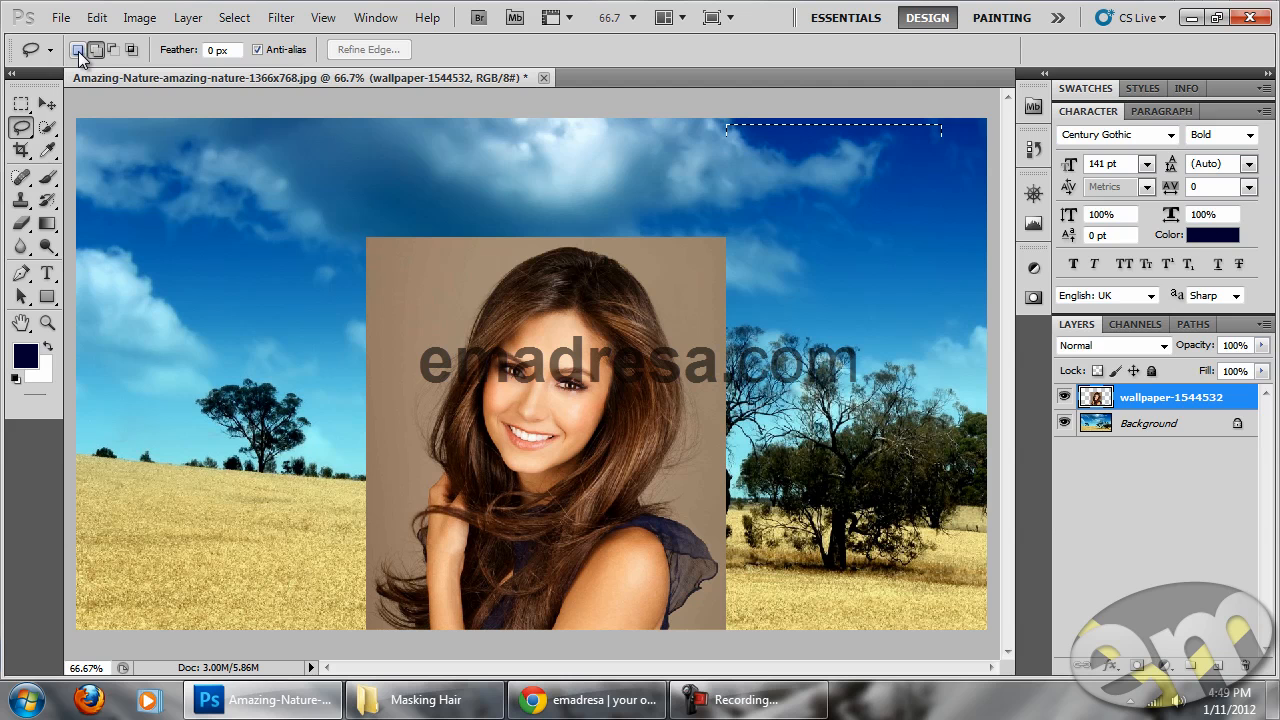
left_click(78, 52)
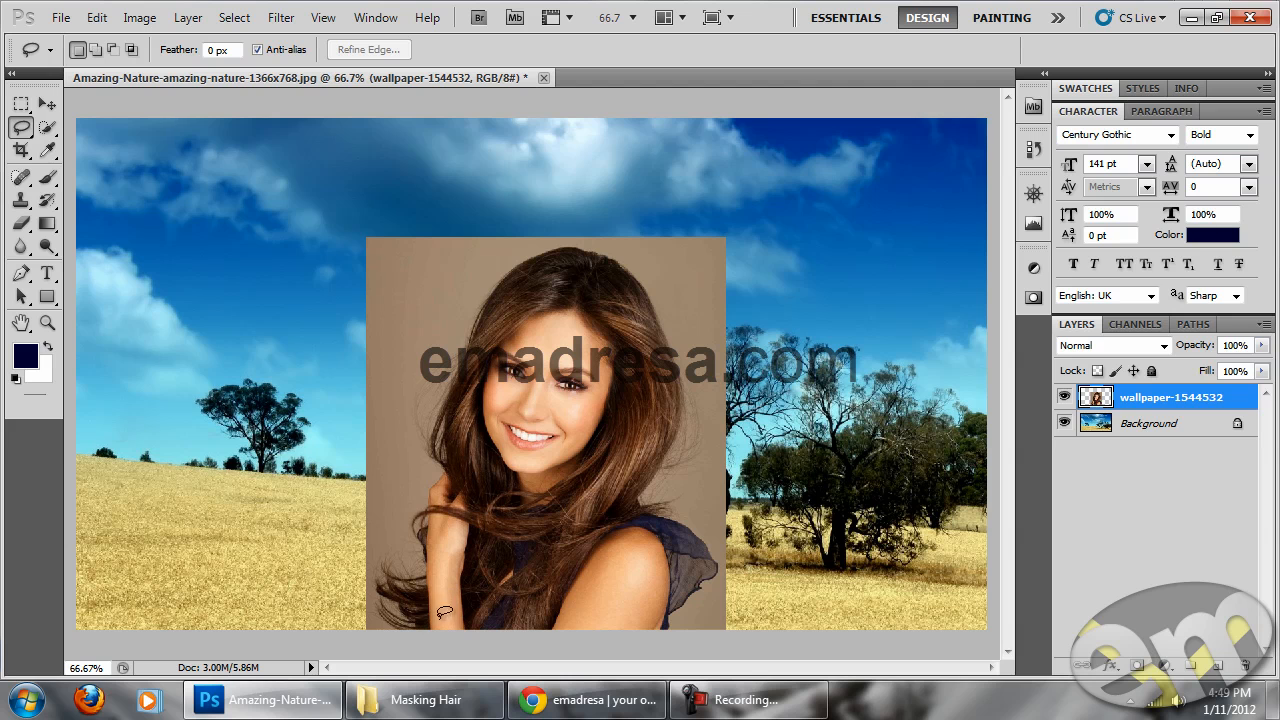
mouse_move(432, 630)
left_mouse_down()
mouse_move(418, 600)
mouse_move(436, 592)
mouse_move(460, 410)
mouse_move(500, 302)
mouse_move(540, 265)
mouse_move(617, 270)
mouse_move(645, 300)
mouse_move(668, 398)
mouse_move(632, 508)
mouse_move(698, 540)
mouse_move(690, 585)
mouse_move(650, 627)
mouse_move(430, 624)
left_mouse_up()
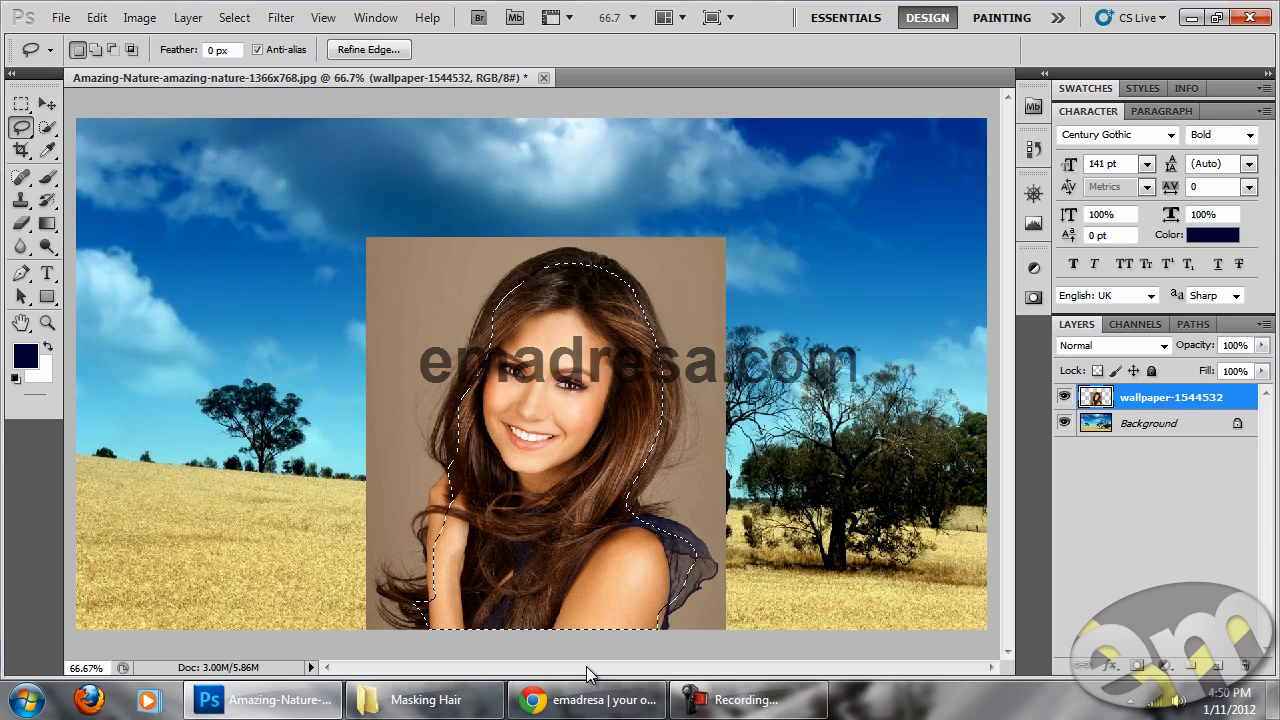
Step: Invert the selection, copy the outer hair edges and backdrop to a new layer, and deselect
key("ctrl+shift+i")
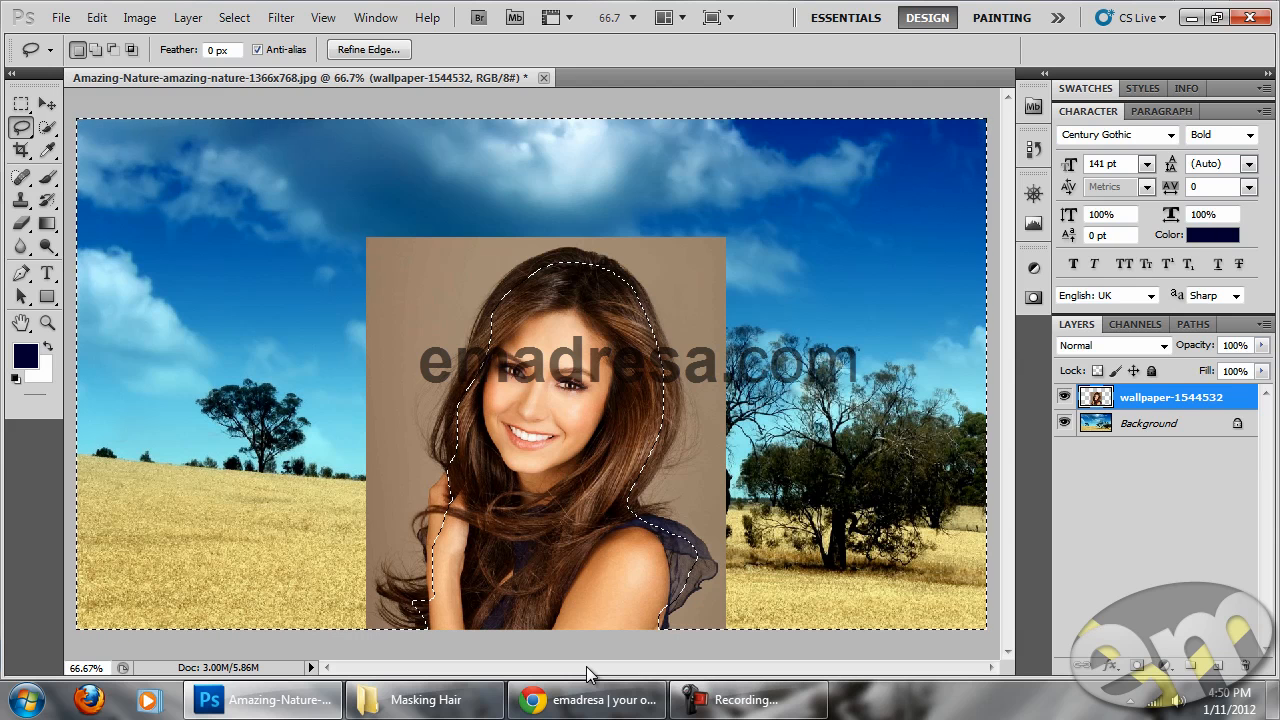
key("ctrl+j")
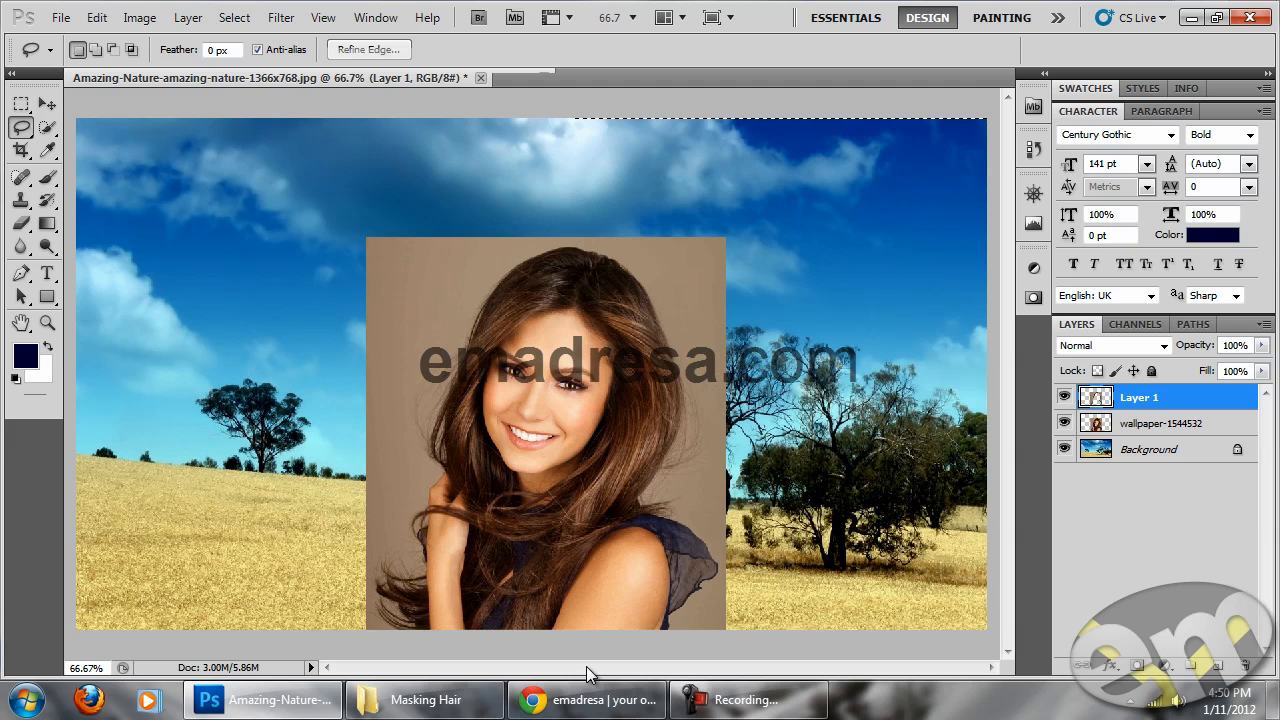
key("ctrl+d")
Step: Inspect Layer 1 by itself and hide both Layer 1 and wallpaper-1544532, leaving only the background shown
left_click(47, 105)
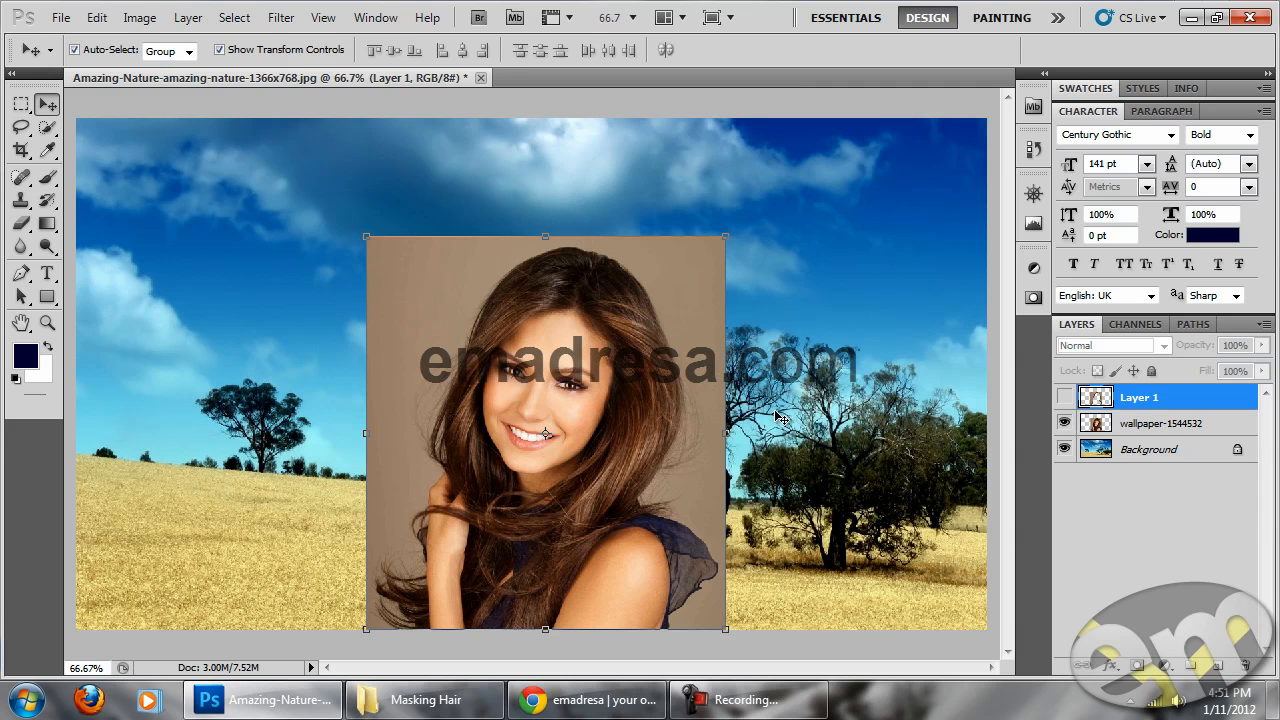
left_click(1064, 397)
left_click(1064, 423)
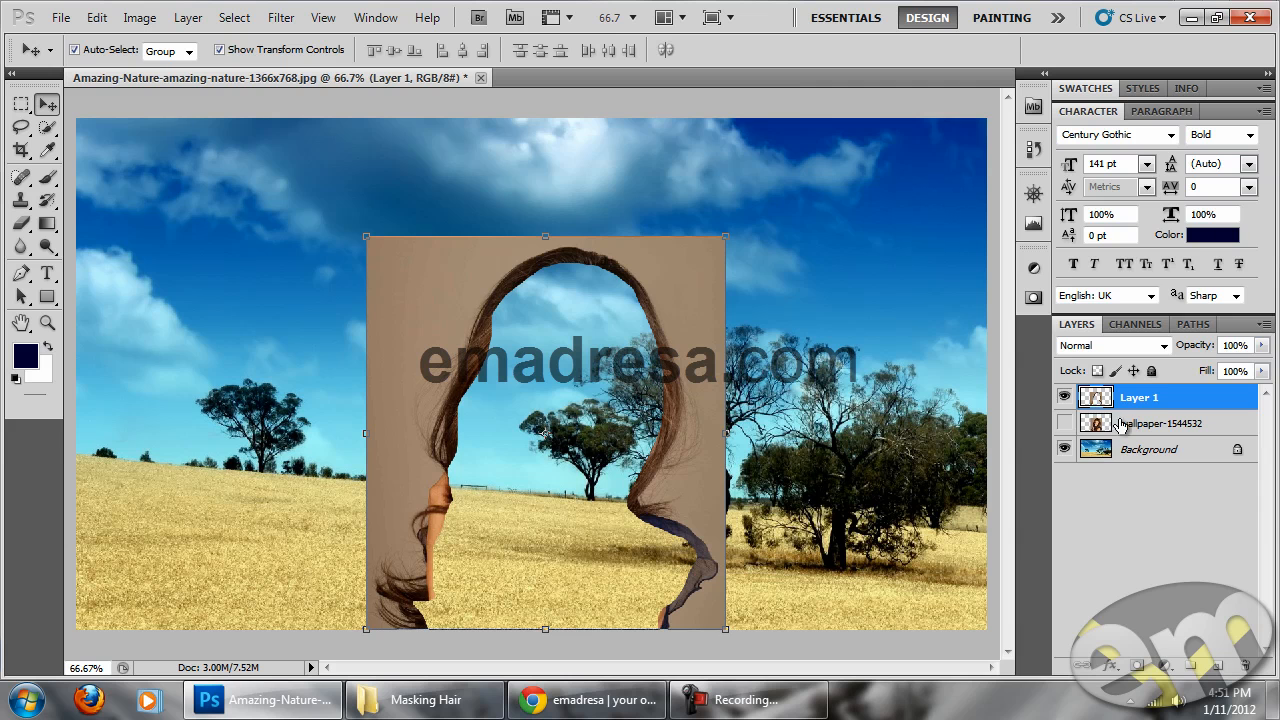
left_click(1063, 397)
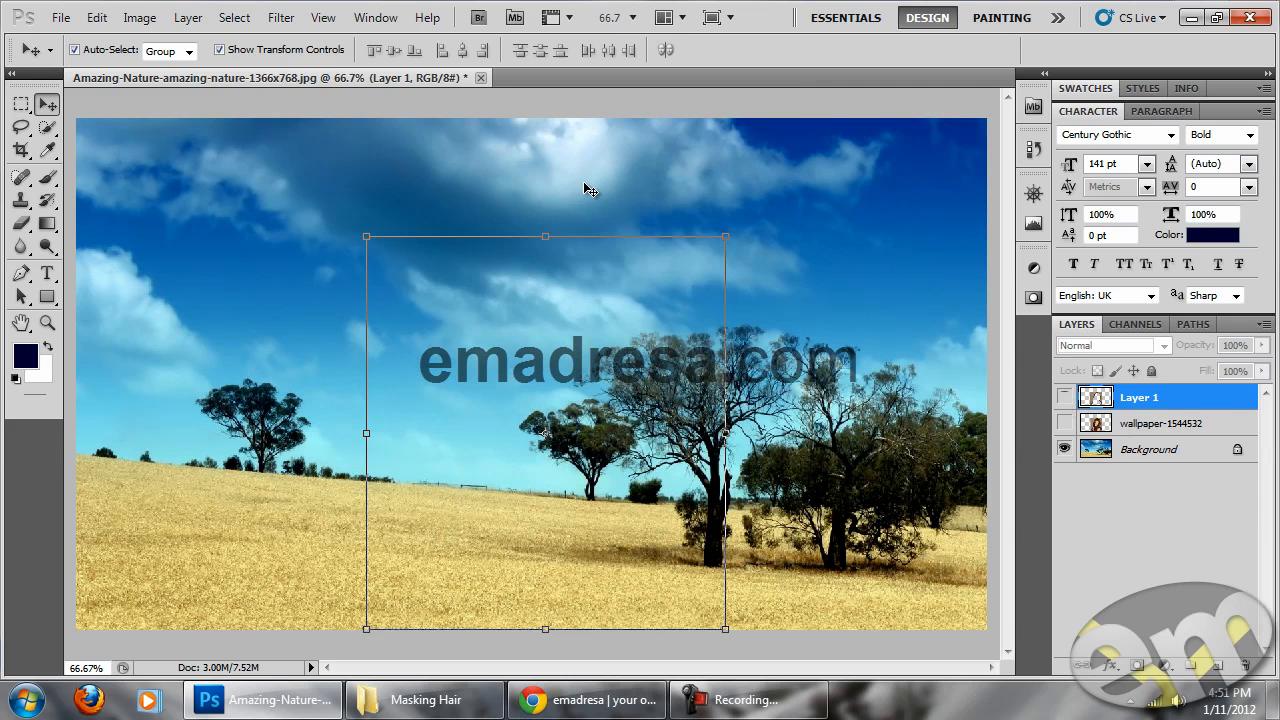
left_click(586, 186)
Step: Create a white-filled square on a new layer over the sky and move it slightly upward
left_click(50, 306)
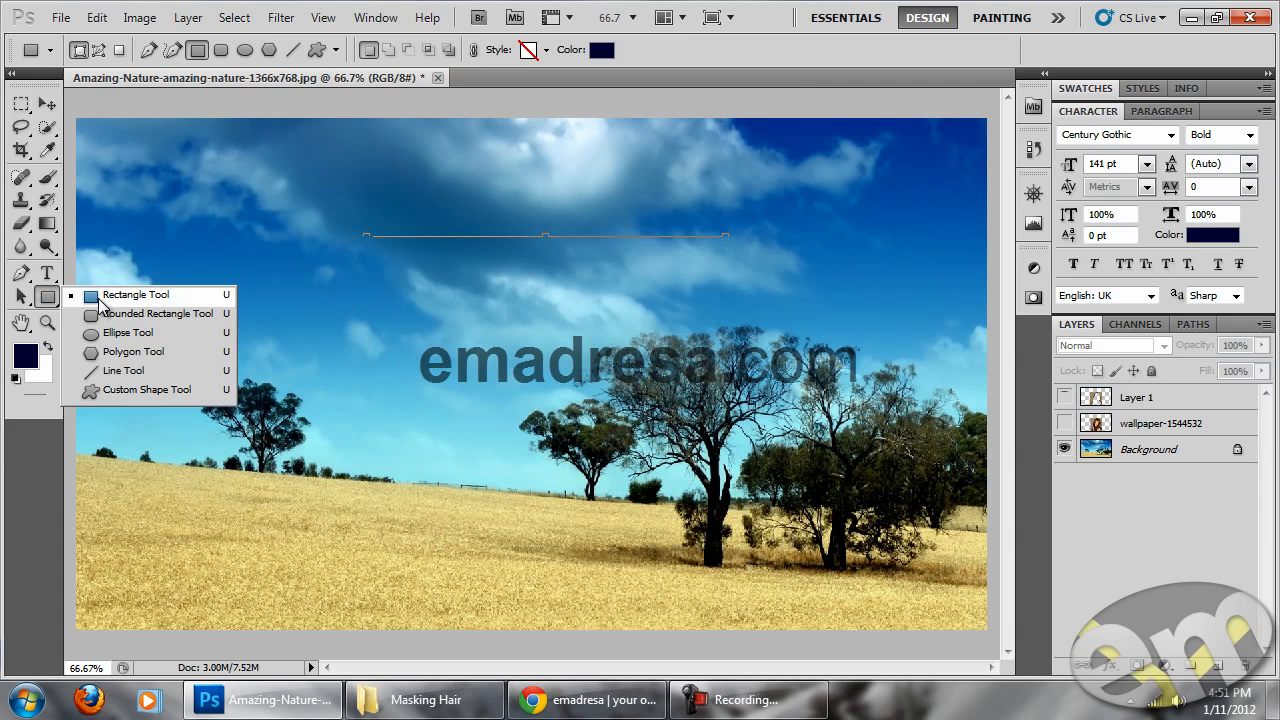
left_click(22, 104)
left_click_drag(289, 223, 499, 411)
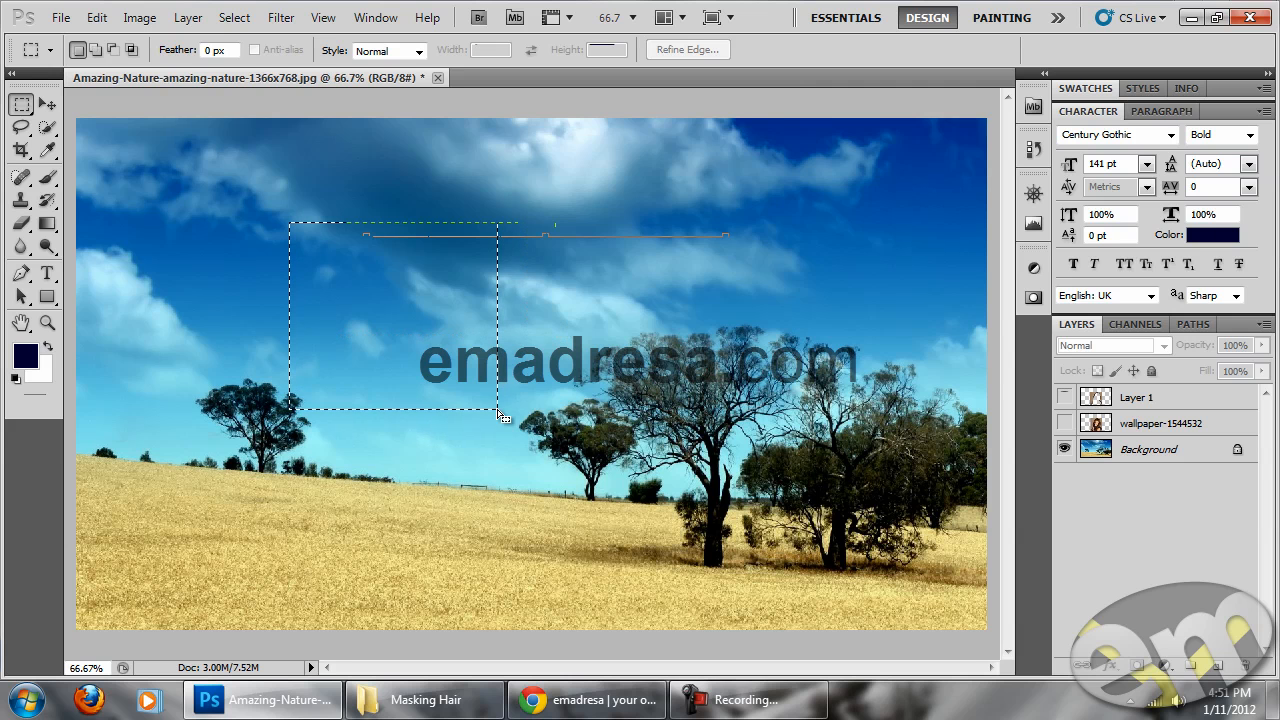
left_click(1217, 665)
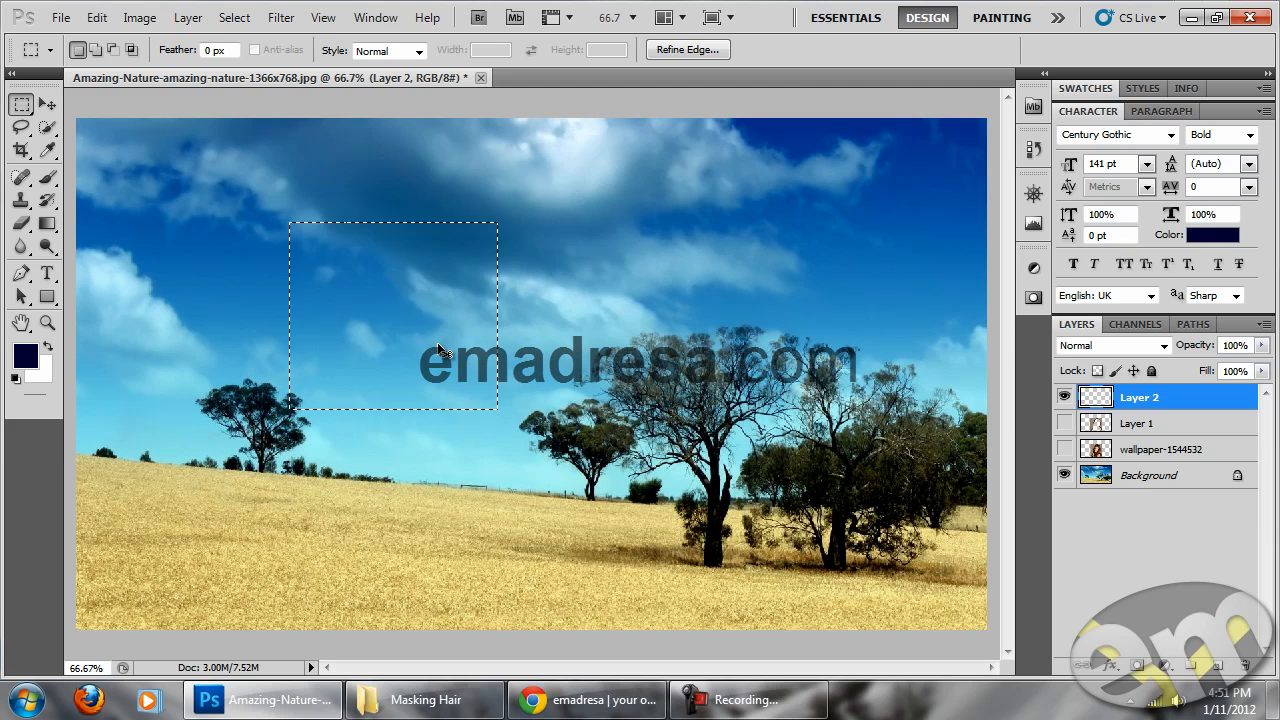
key("ctrl+BackSpace")
key("ctrl+d")
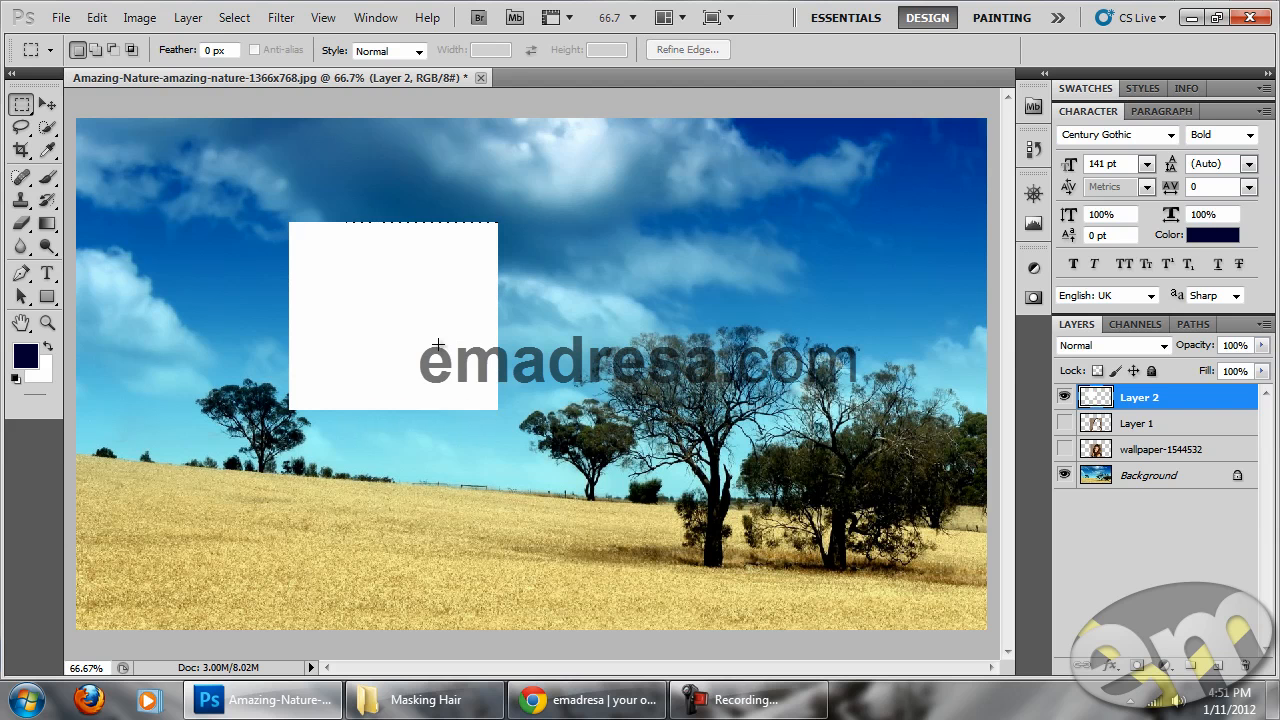
left_click(47, 104)
left_click_drag(424, 292, 434, 240)
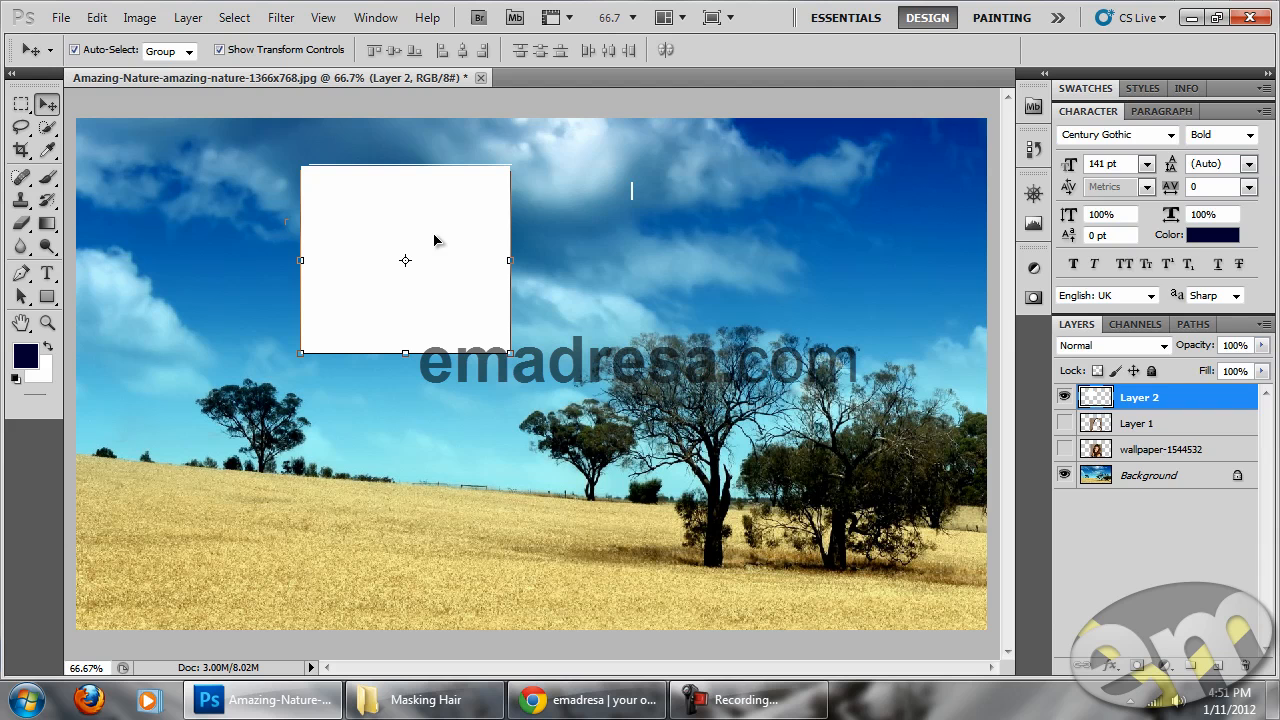
Step: Try the Multiply blend mode on the white square's layer and return the layer to Normal
left_click(1112, 345)
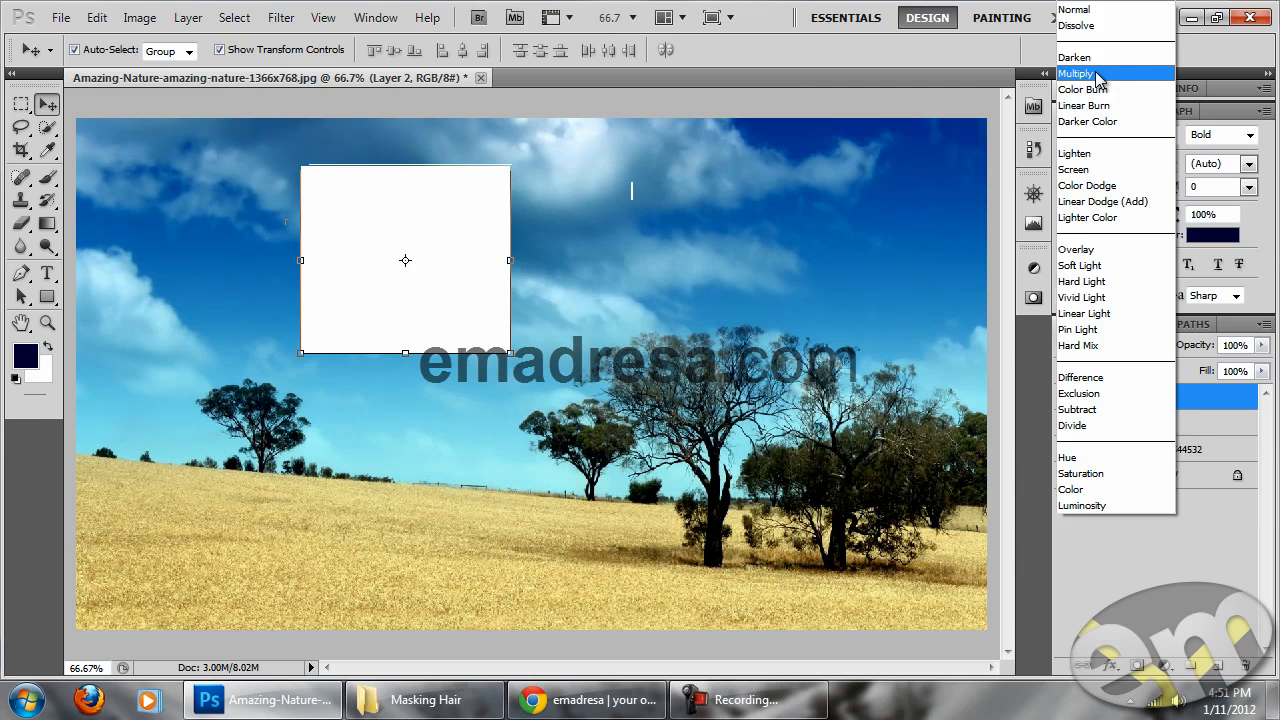
left_click(1097, 74)
left_click(747, 153)
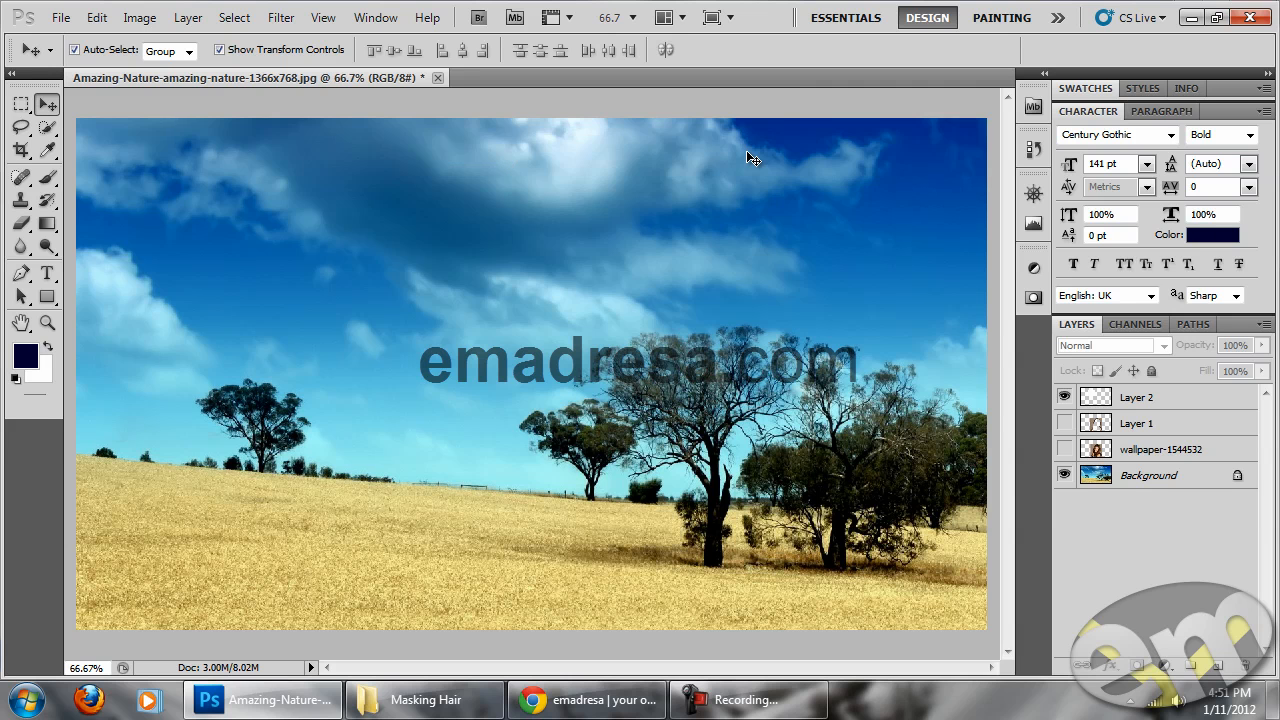
left_click(1140, 400)
left_click(1120, 345)
left_click(1078, 18)
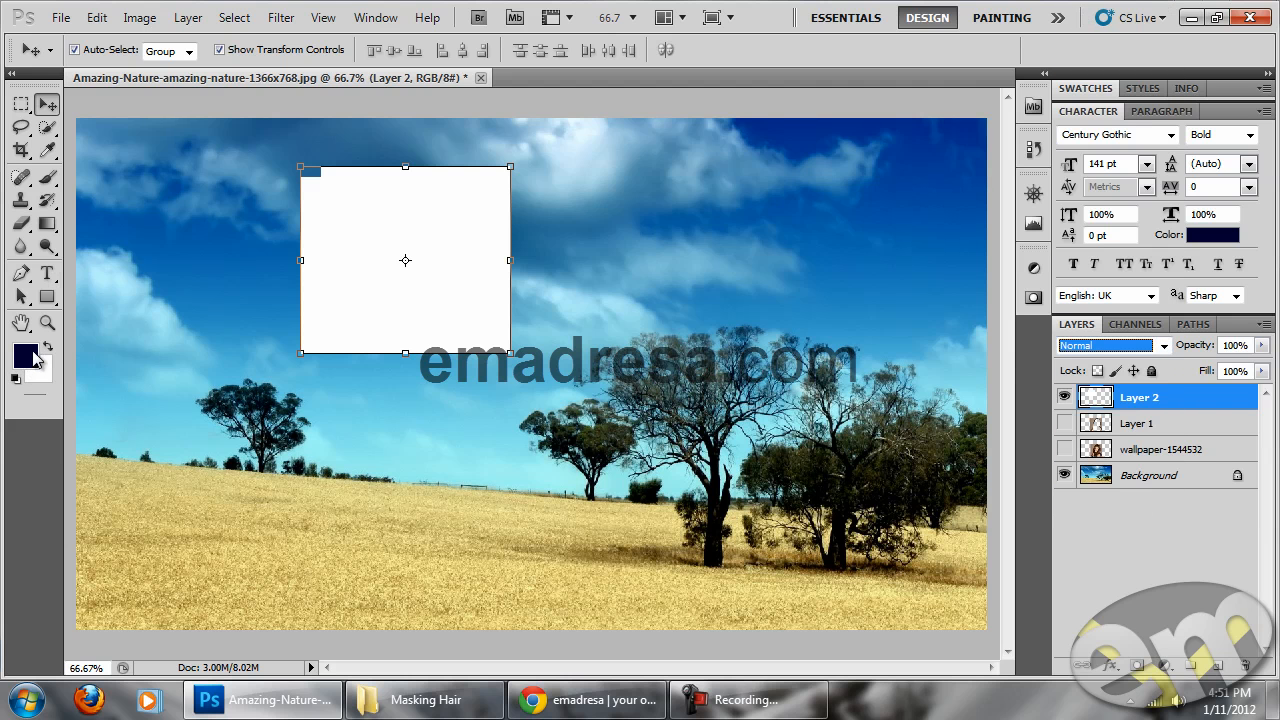
Step: Fill the left half of the white square on Layer 2 with black and shift the shape slightly right
left_click(25, 356)
left_click(812, 149)
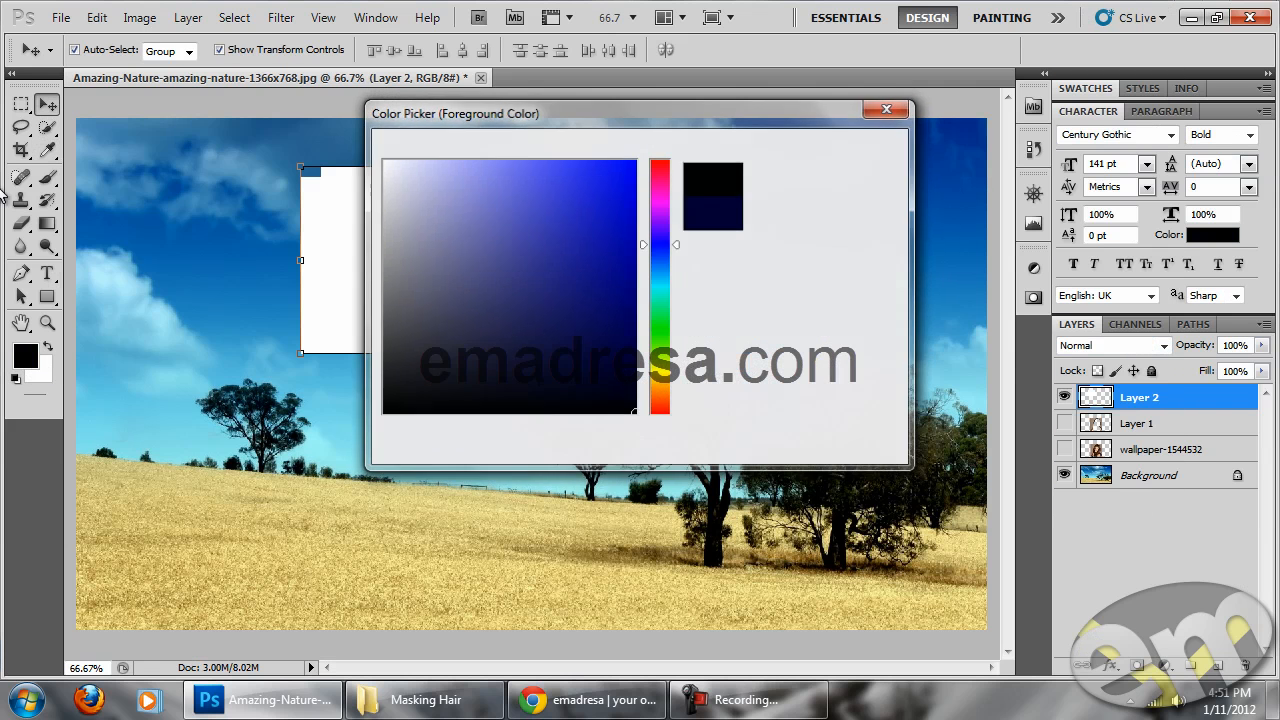
key("m")
left_click_drag(292, 158, 400, 372)
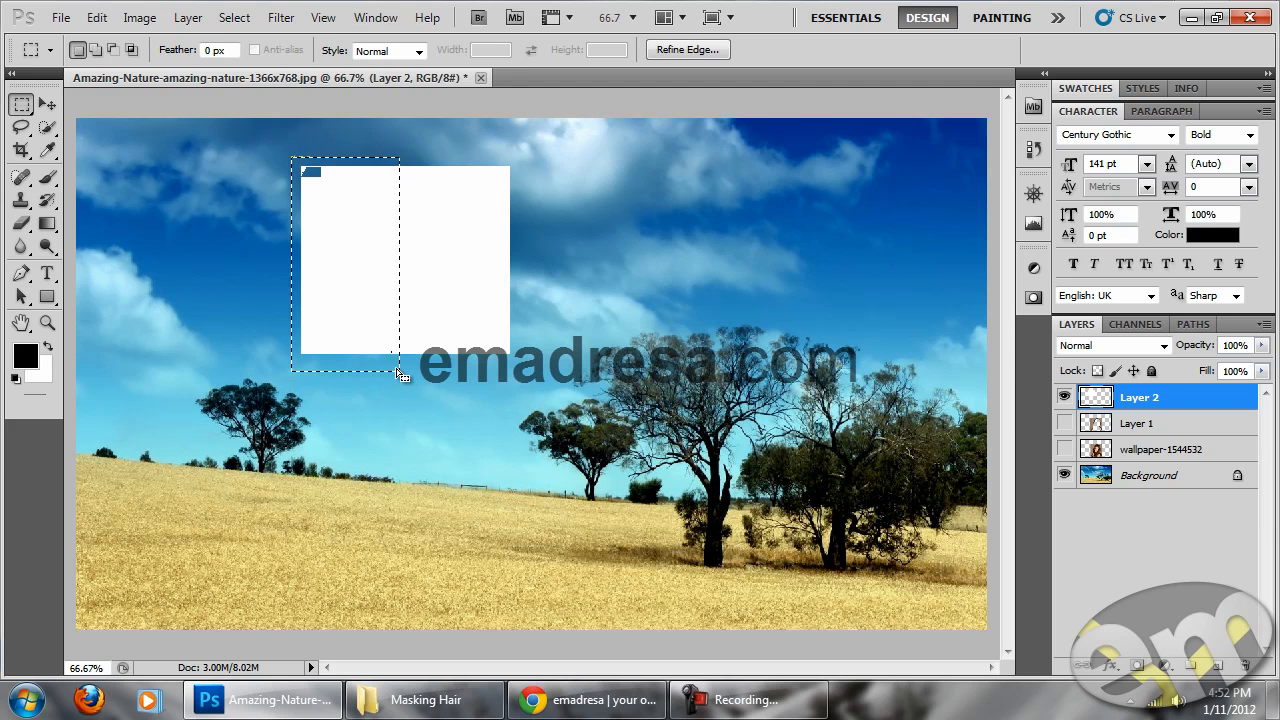
key("alt+BackSpace")
key("ctrl+d")
key("v")
left_click_drag(510, 286, 464, 241)
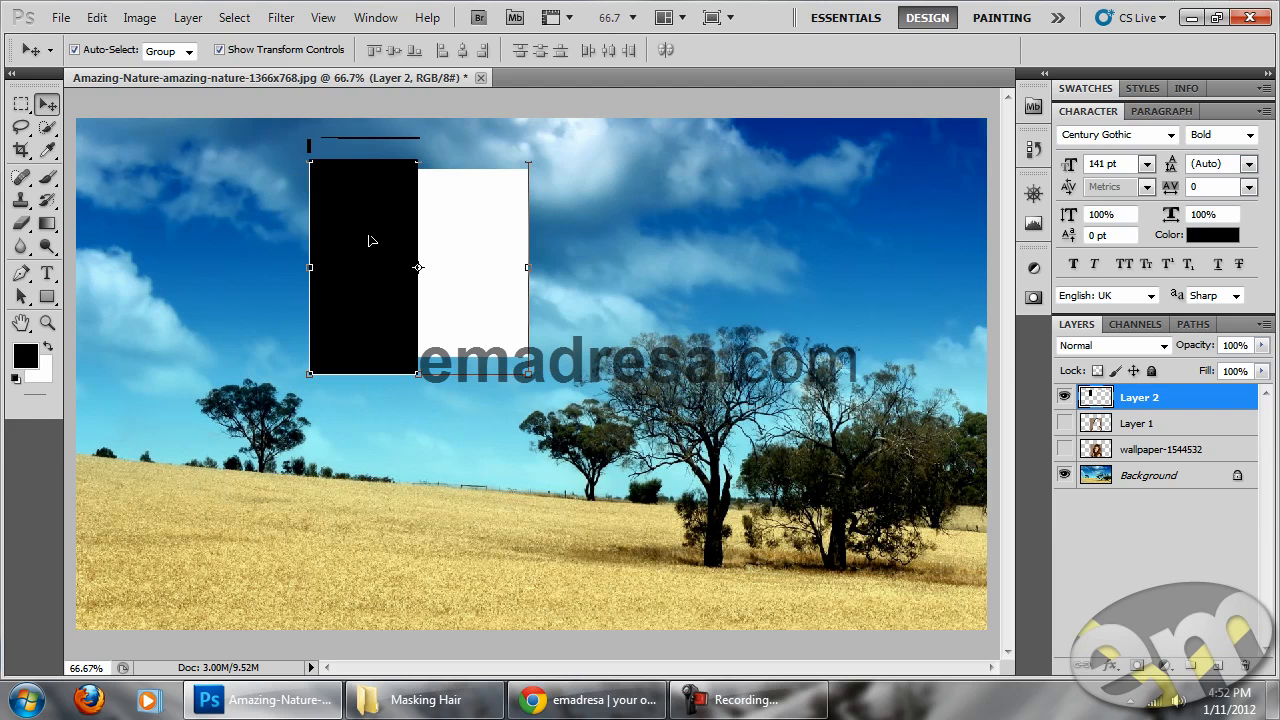
Step: Try the Multiply blend mode on the black-and-white shape's layer and set it back to Normal
left_click(1110, 345)
left_click(1133, 73)
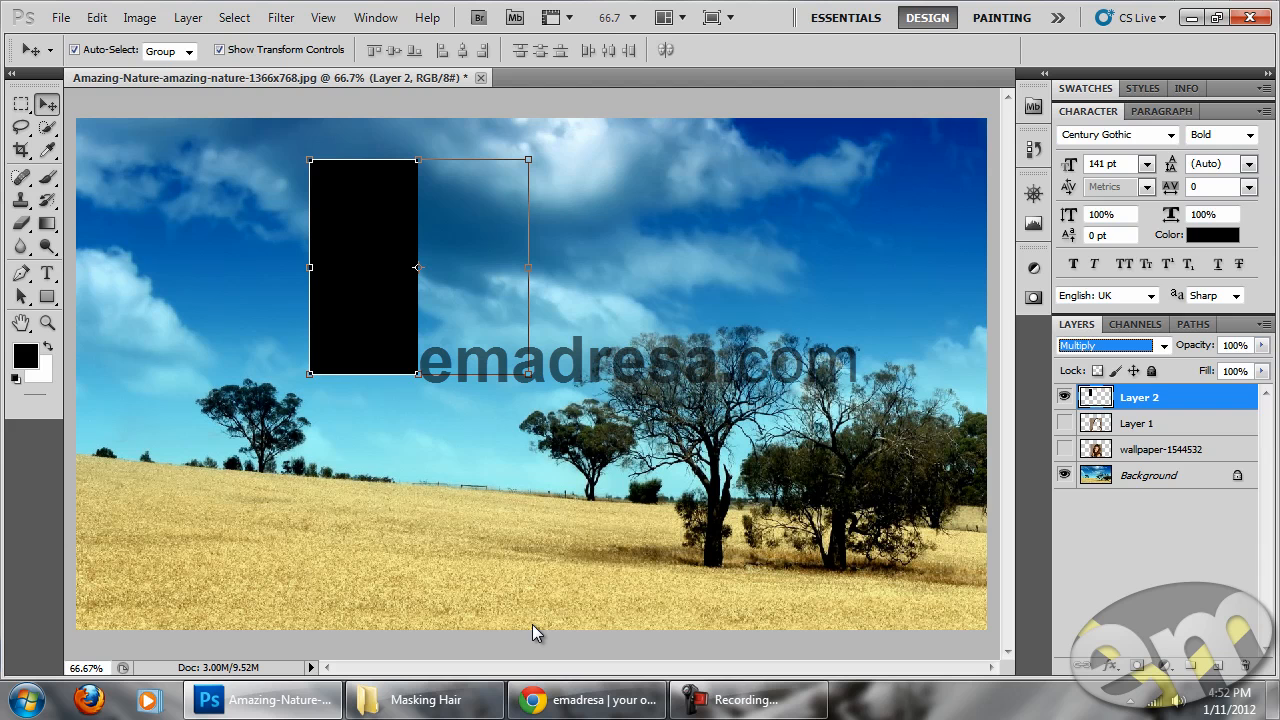
left_click(1079, 347)
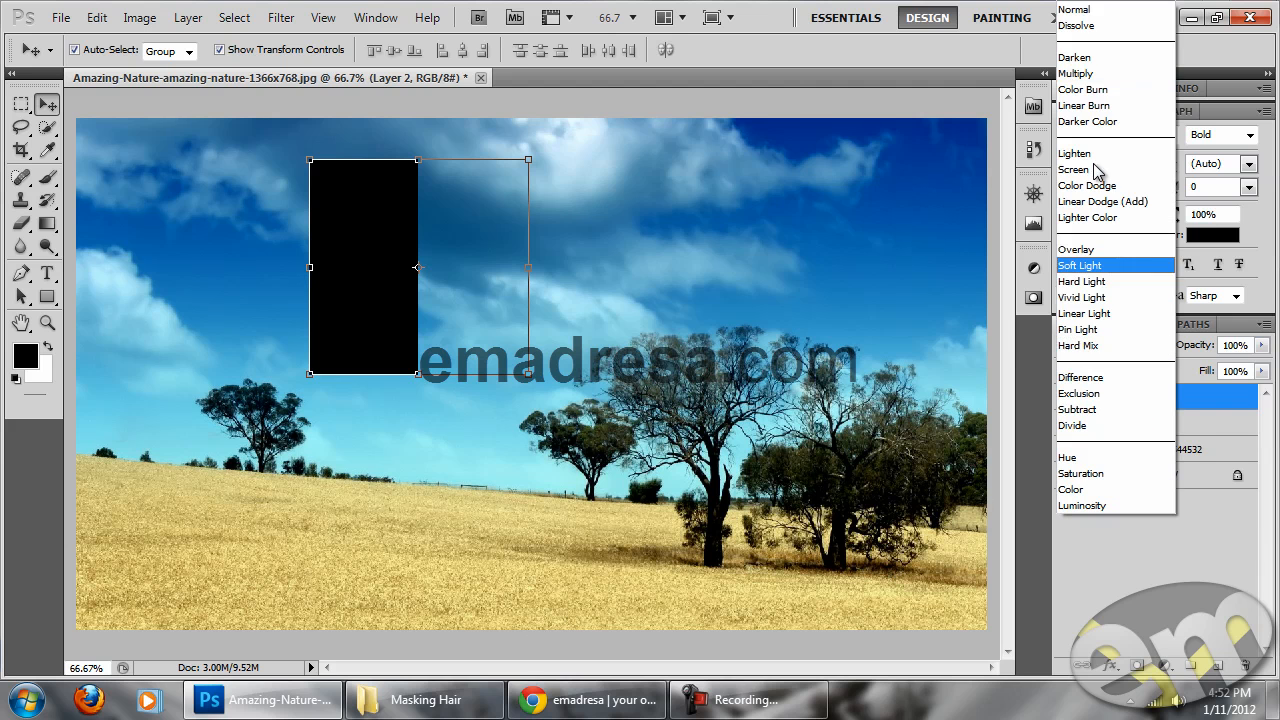
left_click(1085, 10)
Step: Try the Screen blend mode on the black-and-white shape's layer and set it back to Normal
left_click(1085, 350)
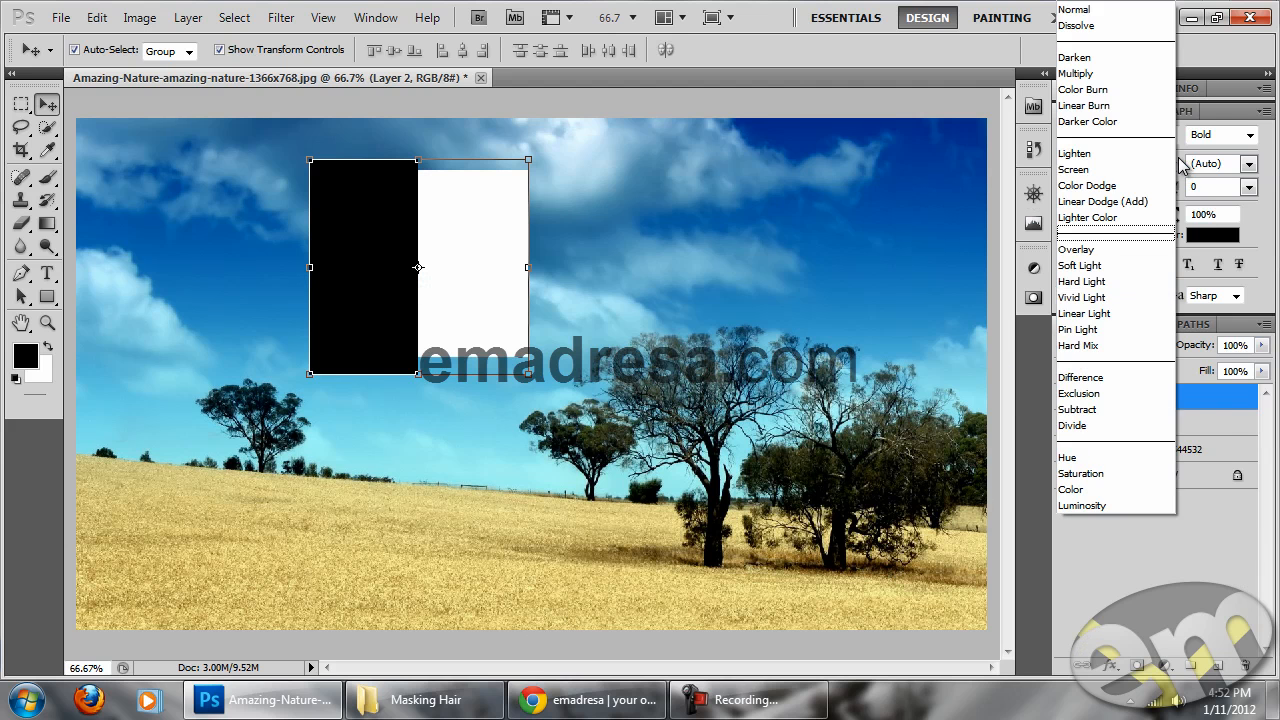
left_click(1138, 172)
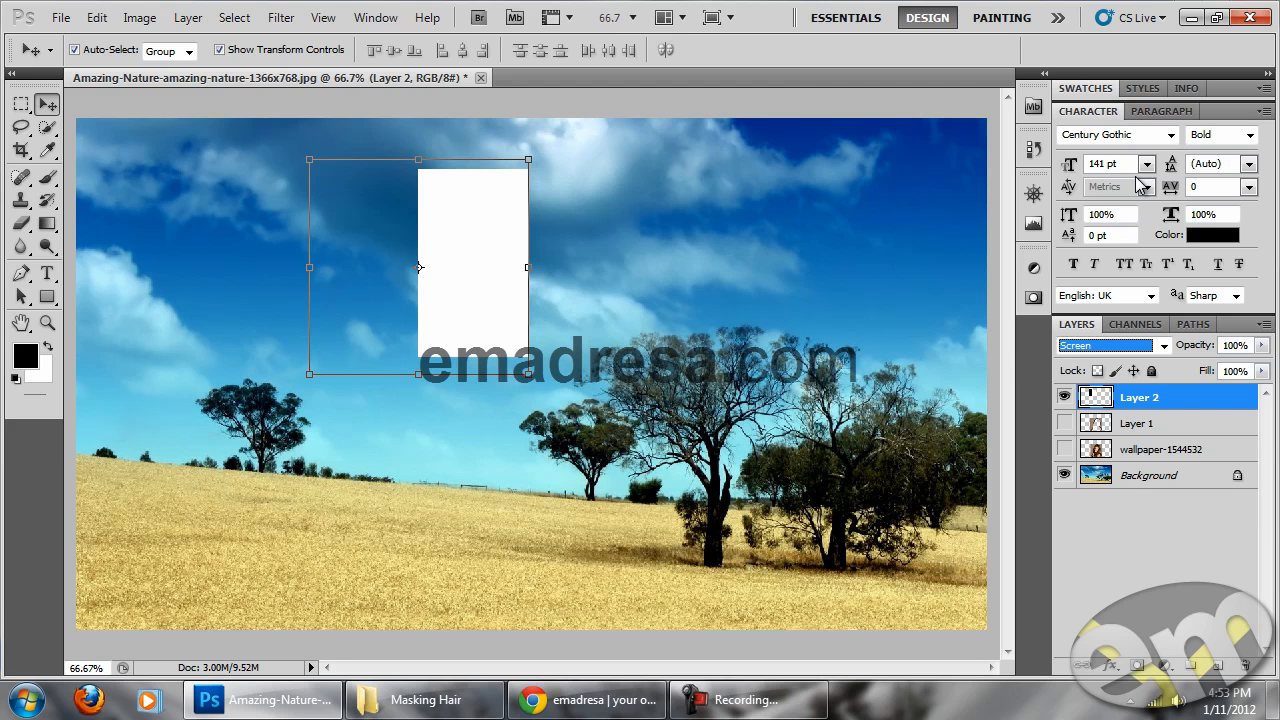
left_click(1145, 352)
left_click(1112, 12)
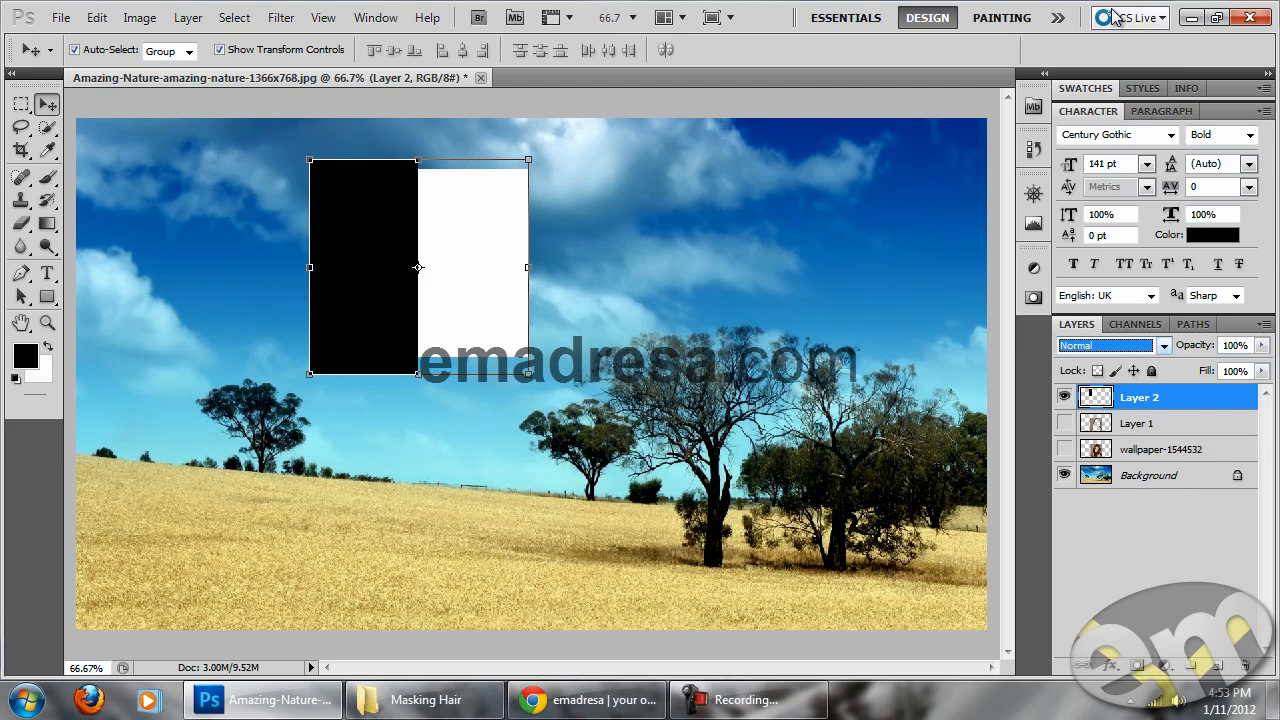
Step: Delete Layer 2 with the black-and-white demonstration shape
mouse_move(190, 177)
left_mouse_down()
mouse_move(305, 225)
mouse_move(950, 390)
left_mouse_up()
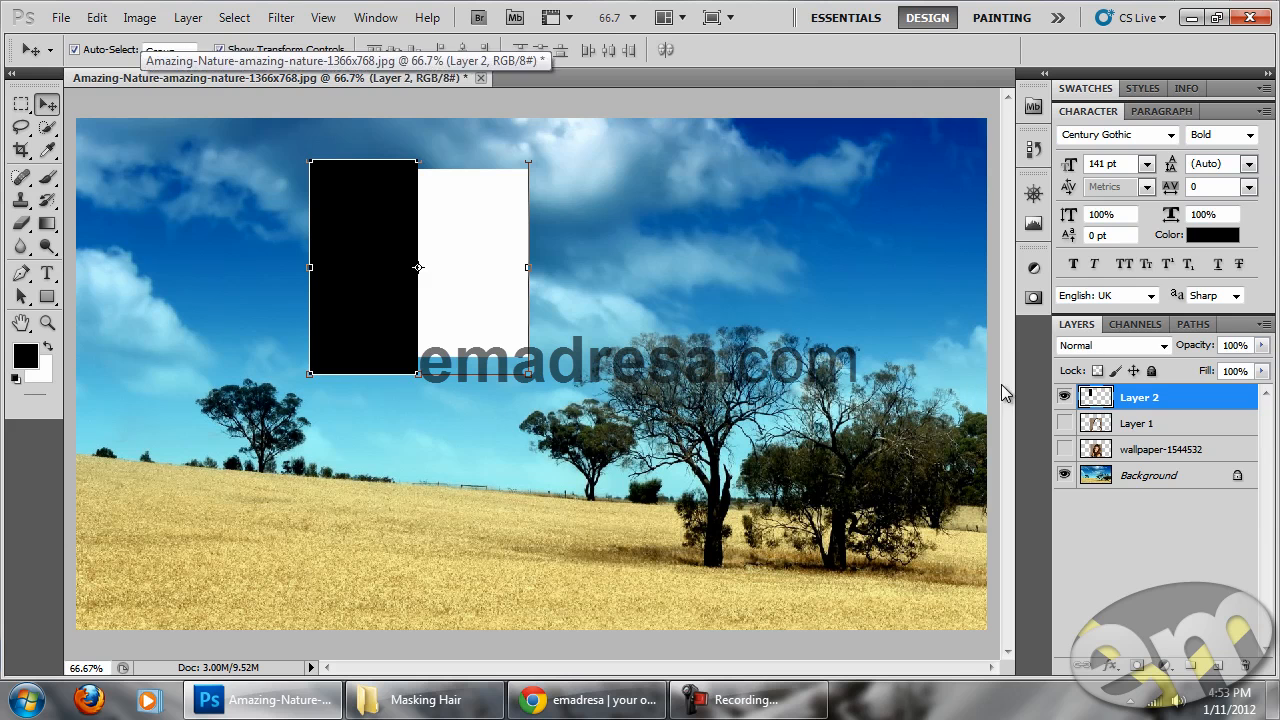
left_click_drag(1105, 400, 1250, 668)
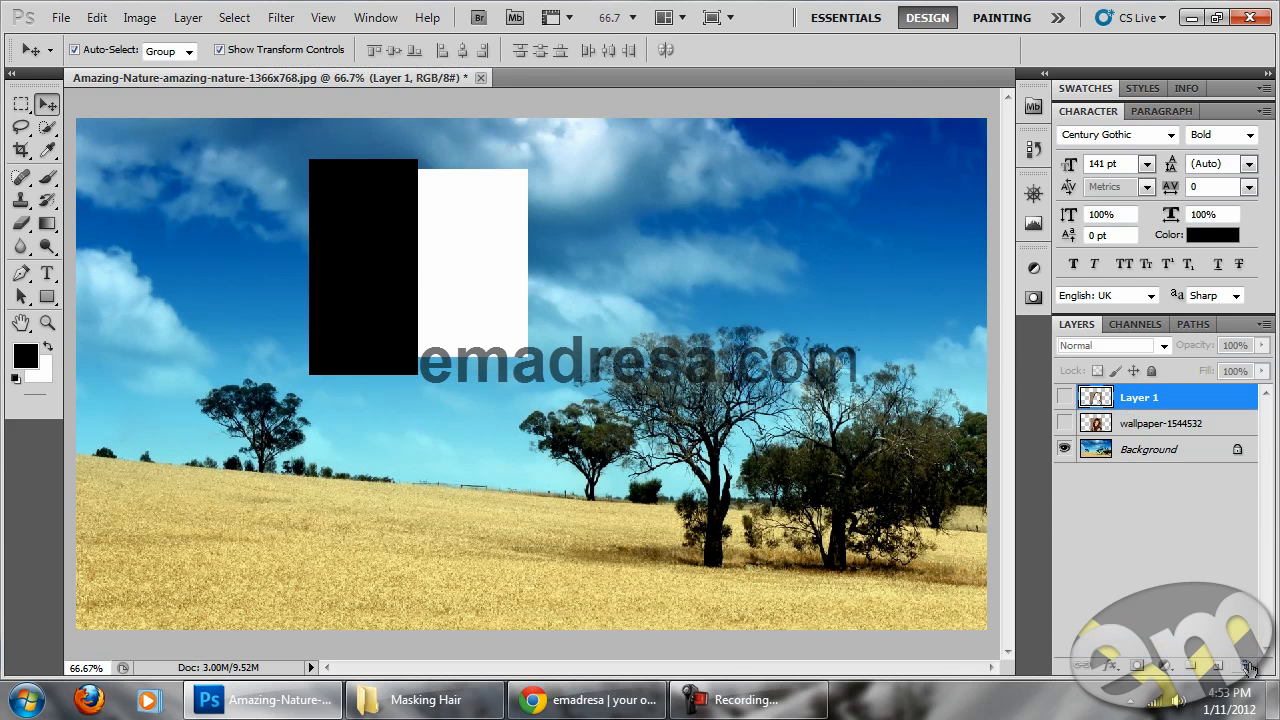
Step: Select Layer 1 with the hair edges and make it visible, leaving the wallpaper-1544532 layer hidden
left_click(1108, 426)
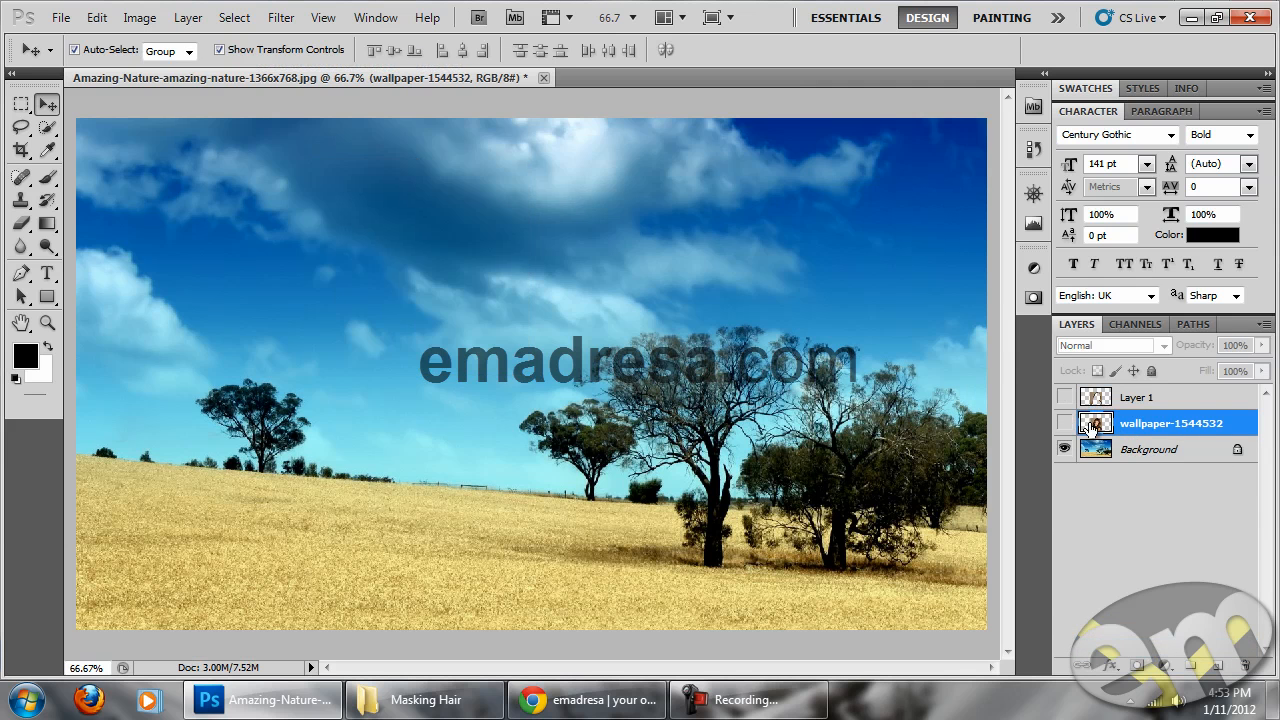
left_click(1064, 423)
left_click(1064, 423)
left_click(1140, 400)
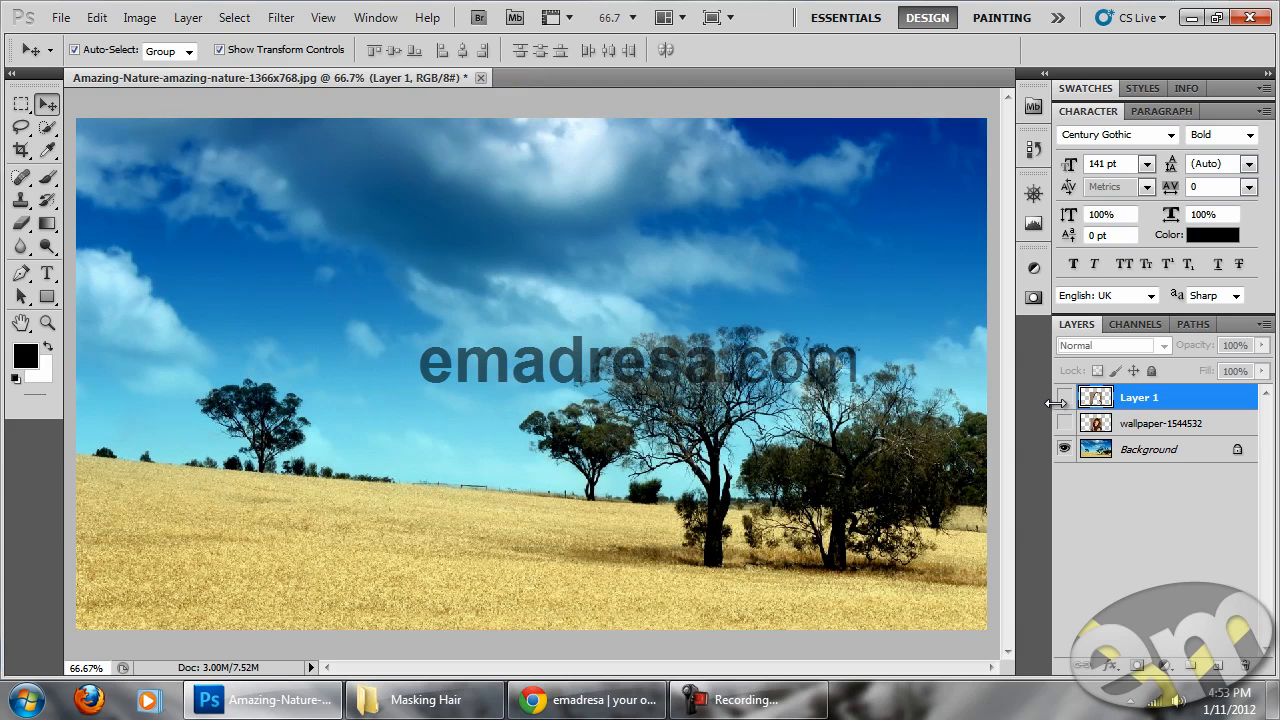
left_click(1064, 398)
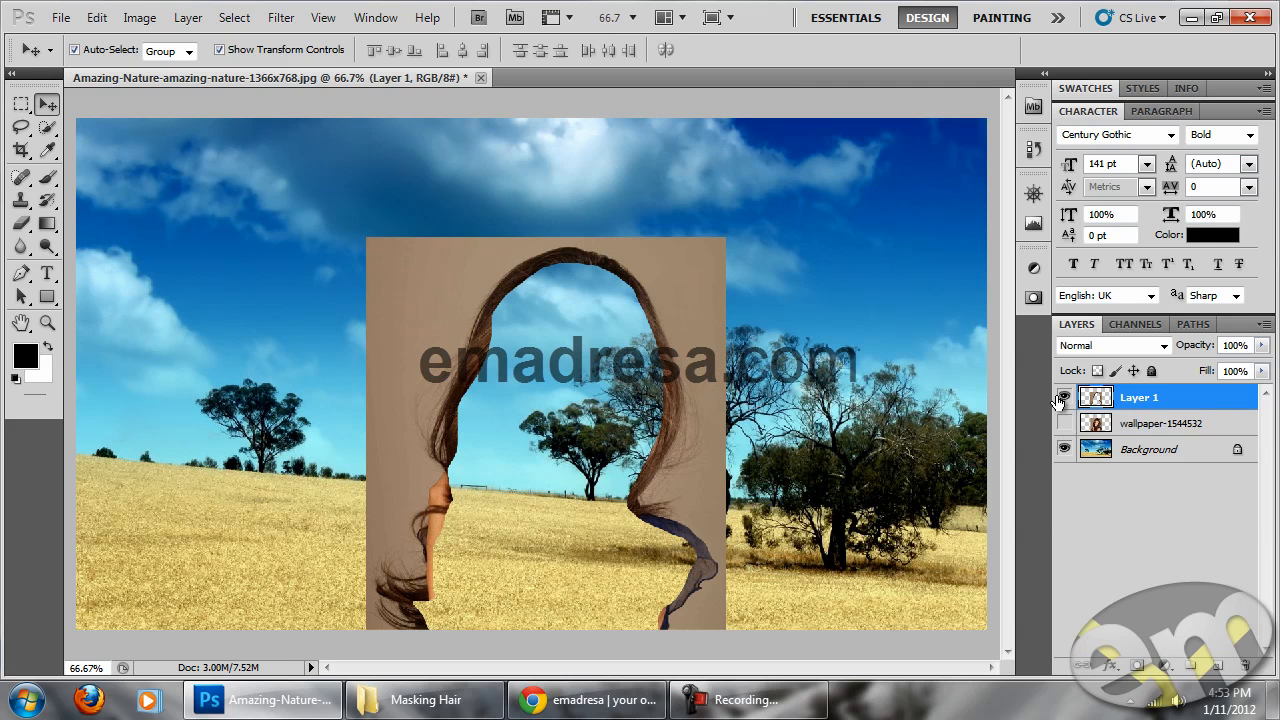
Step: Set the blend mode of the hair-edge layer, Layer 1, to Multiply
left_click(1104, 348)
left_click(1104, 348)
left_click(1087, 80)
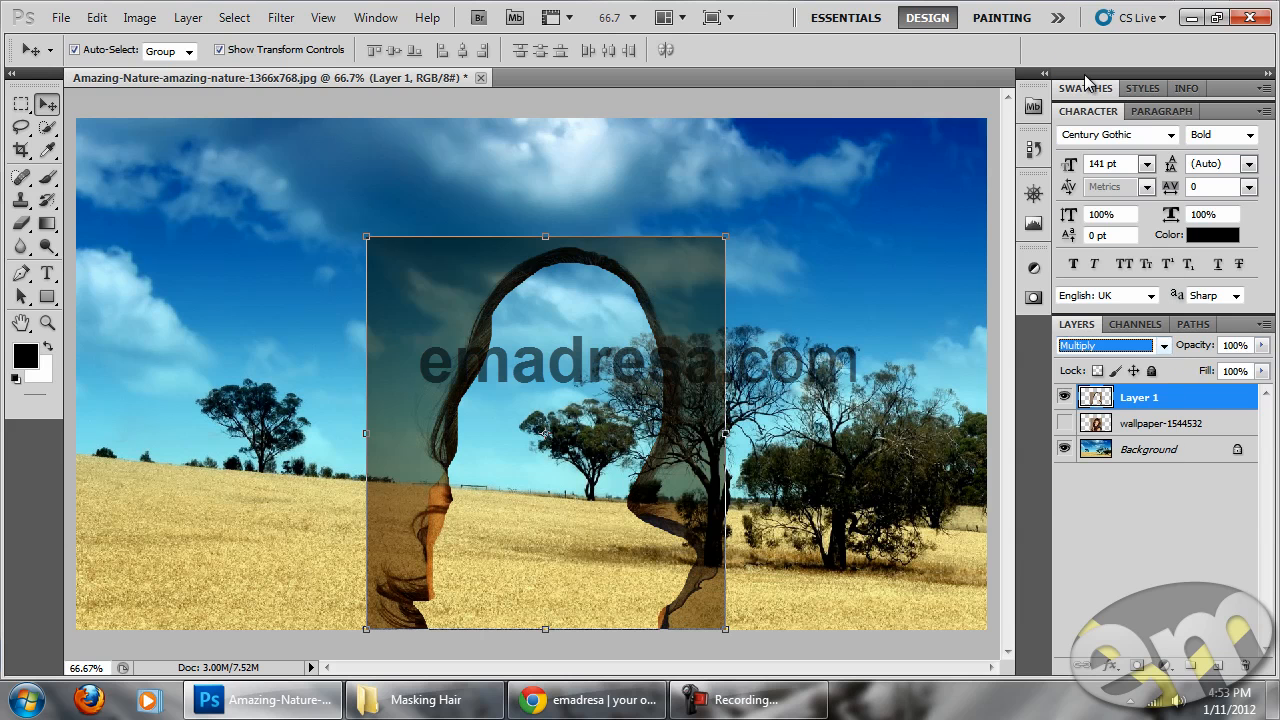
left_click(820, 199)
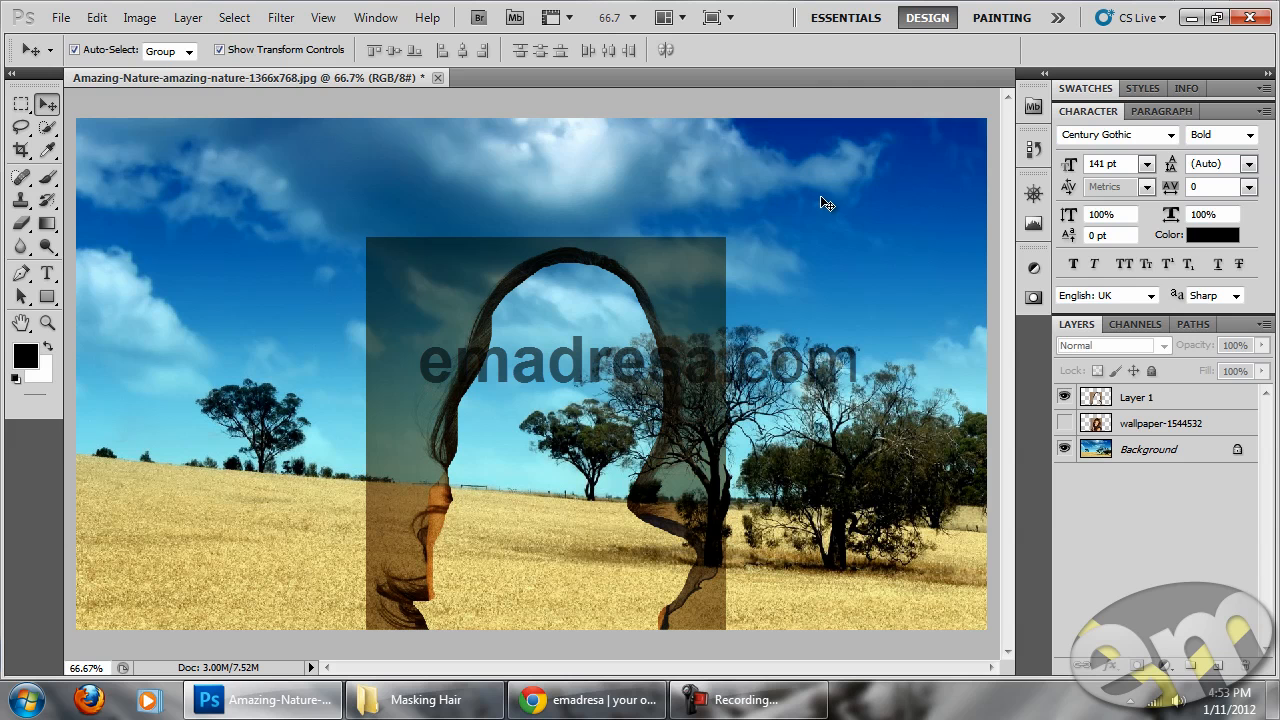
Step: Open the Levels adjustment for Layer 1
left_click(139, 17)
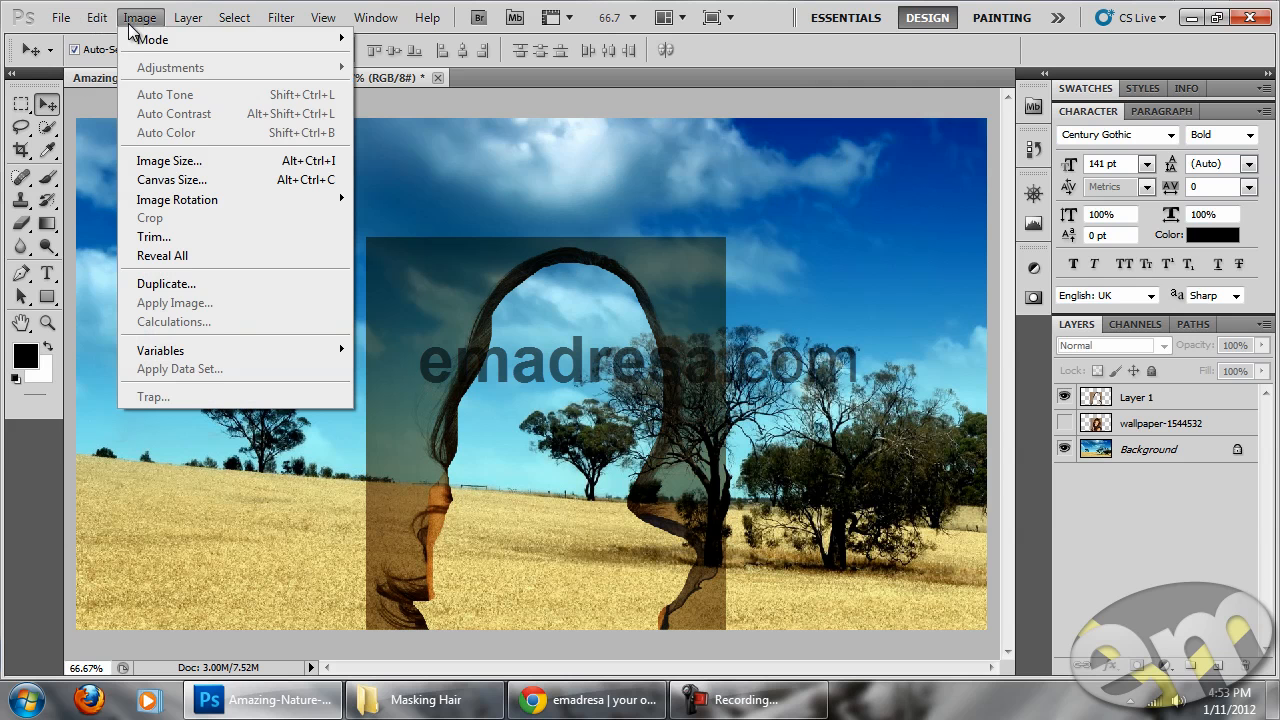
left_click(1208, 401)
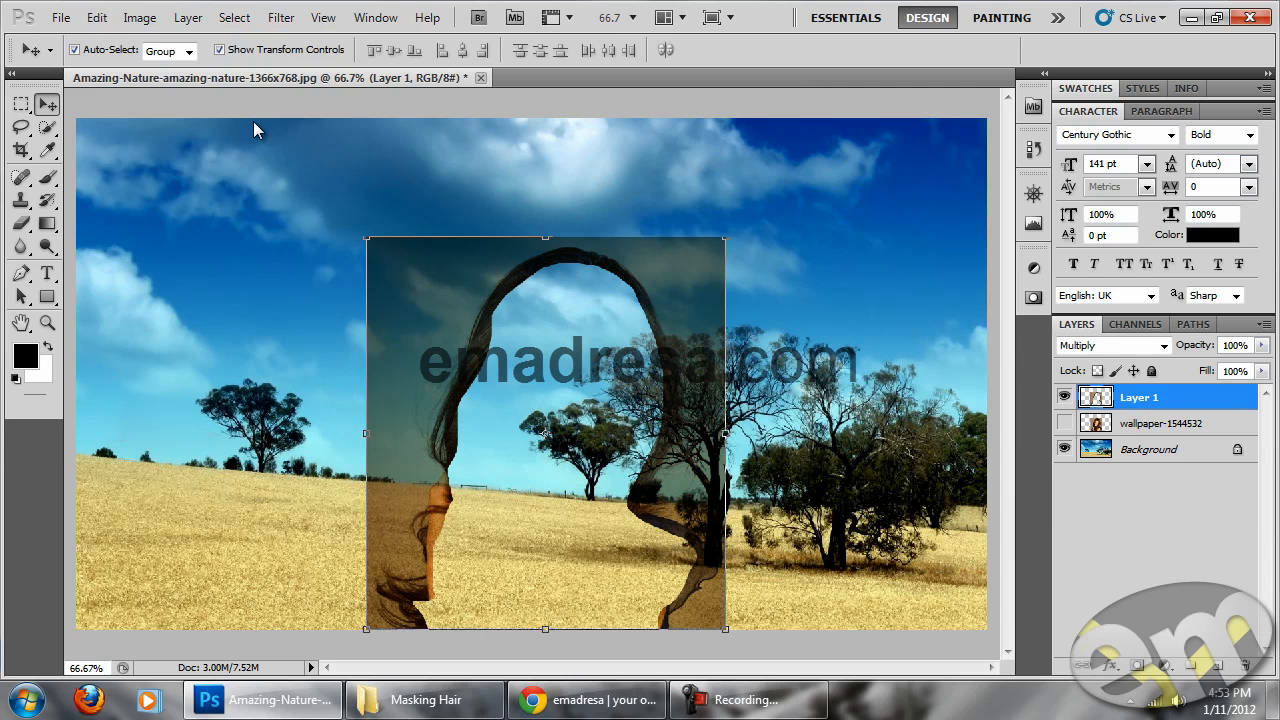
left_click(145, 20)
mouse_move(160, 67)
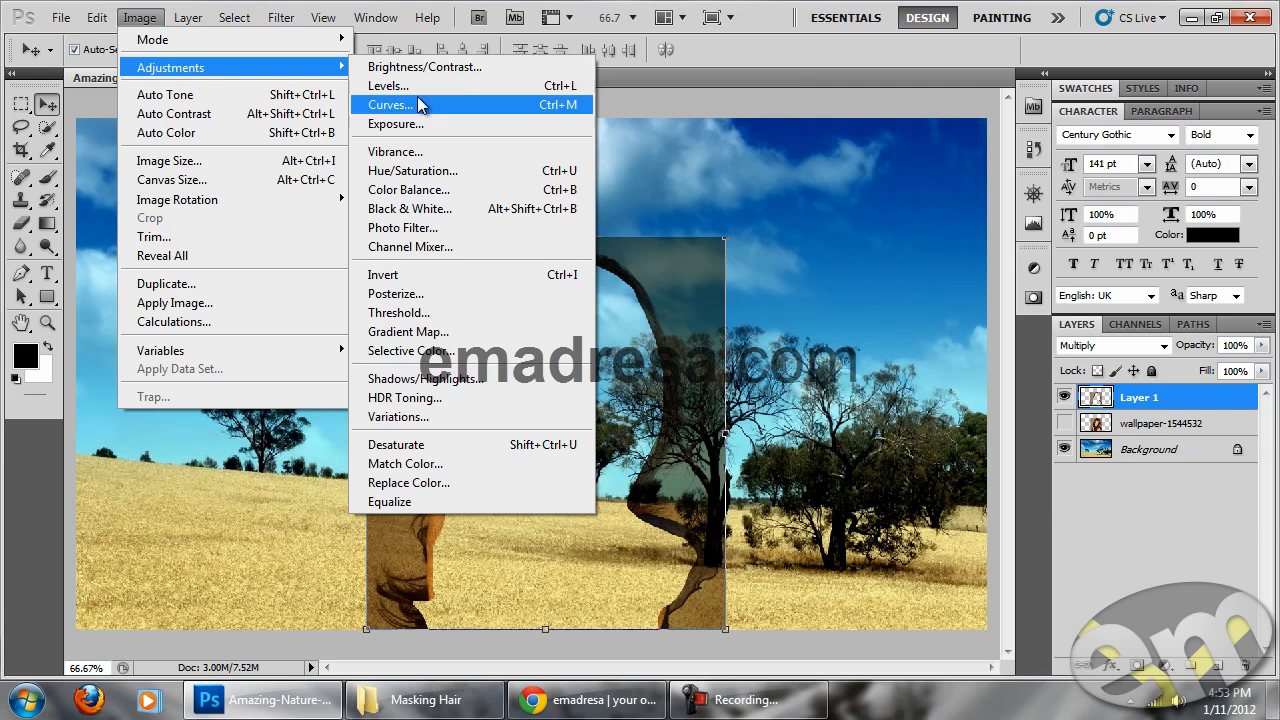
left_click(424, 87)
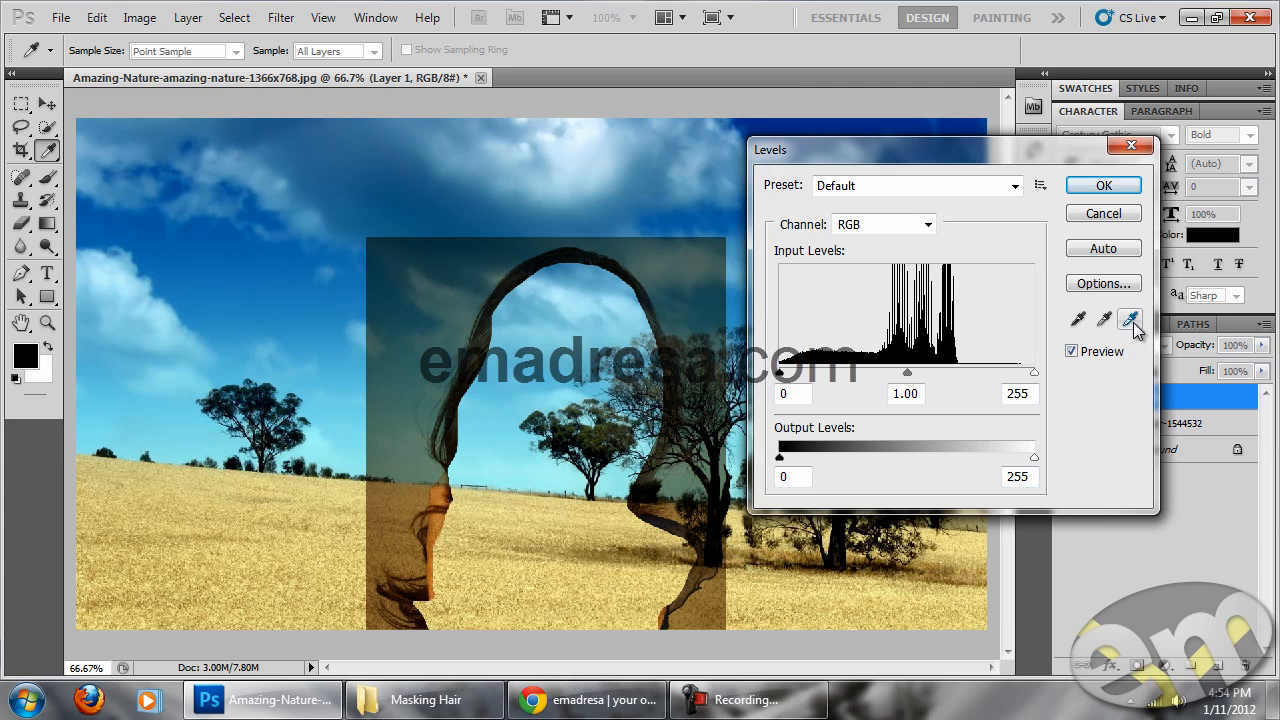
Step: Try the black point eyedropper of Levels on the brown backdrop around the hair and revert the result
left_click(1078, 322)
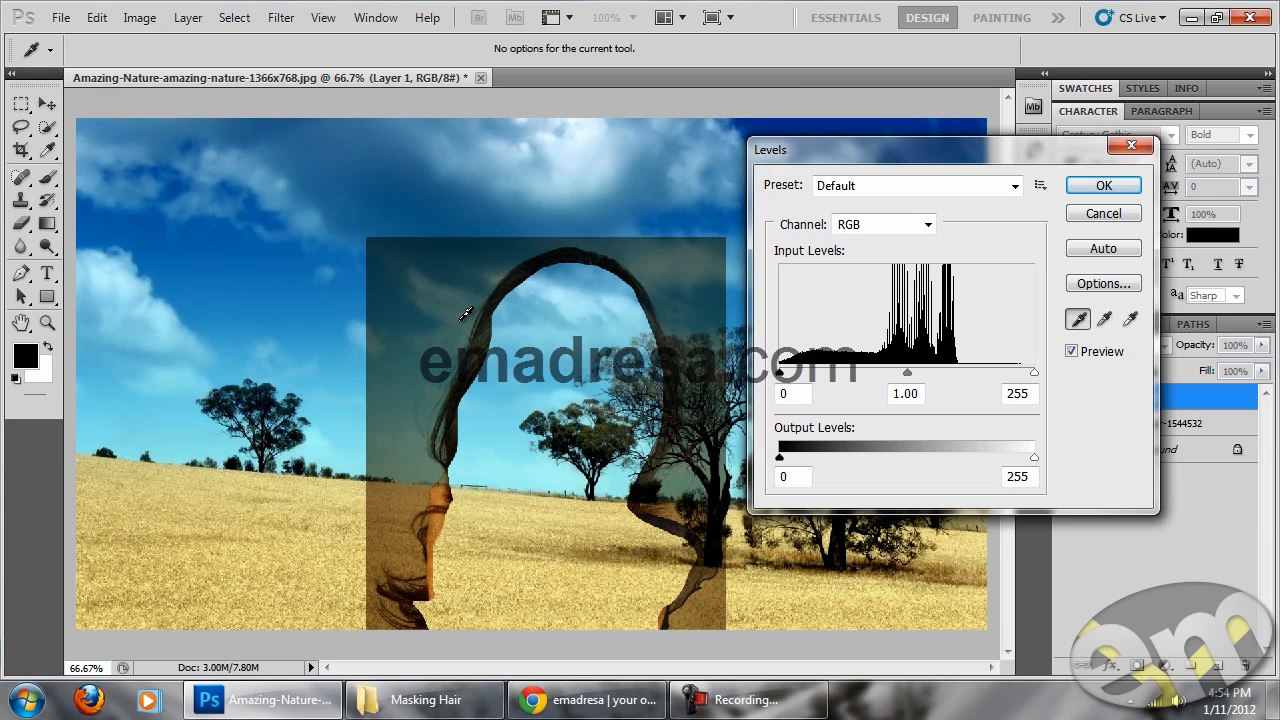
left_click(408, 250)
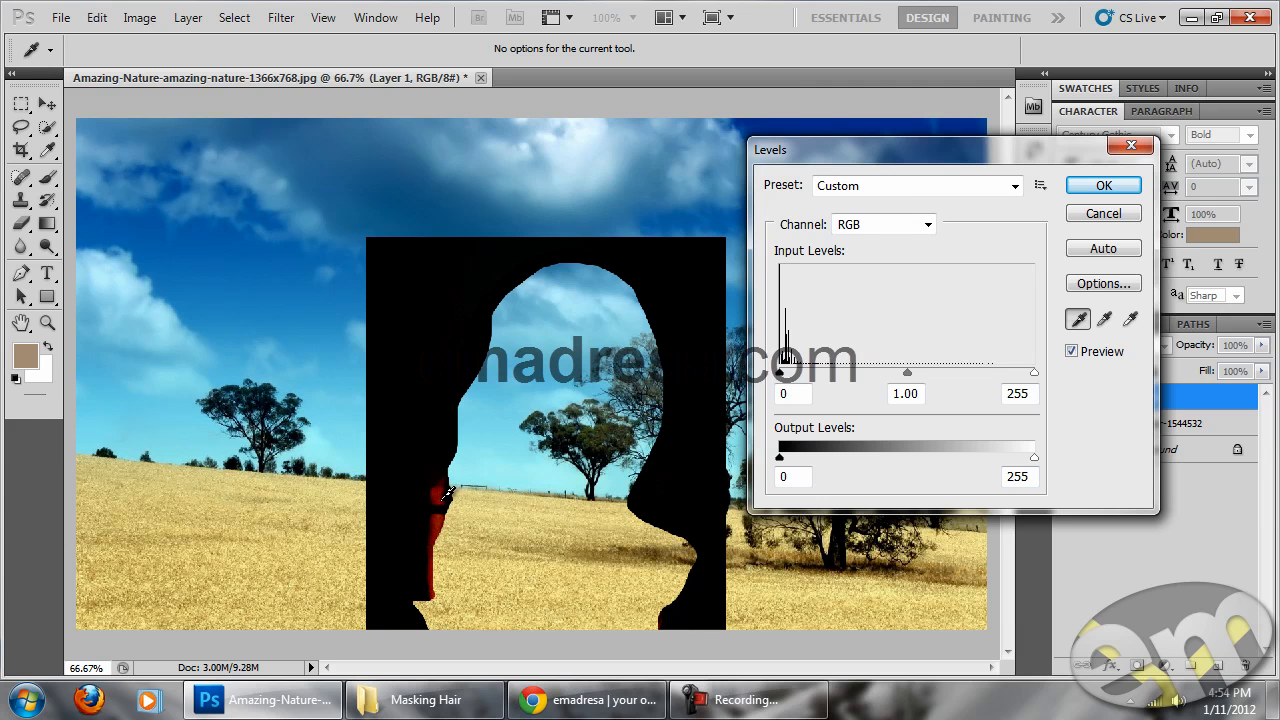
left_click(440, 488)
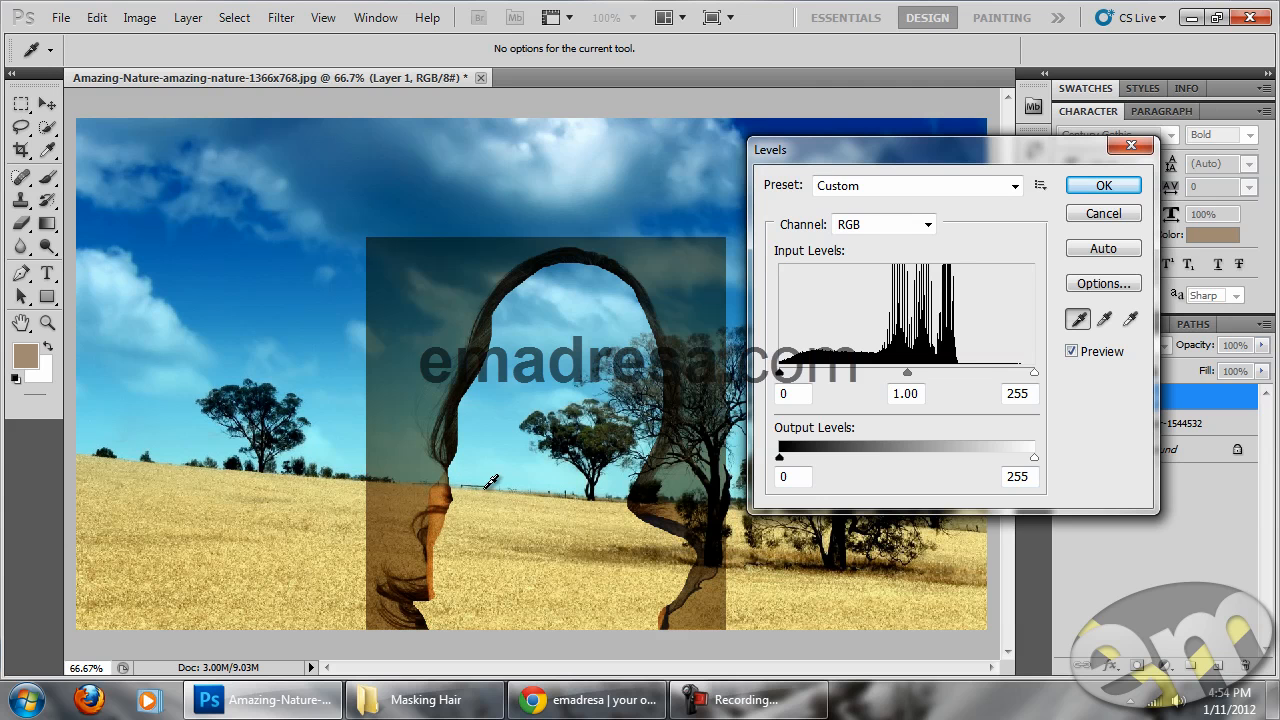
Step: Try the gray point eyedropper of Levels on the brown backdrop above the hair and revert the result
left_click(1104, 318)
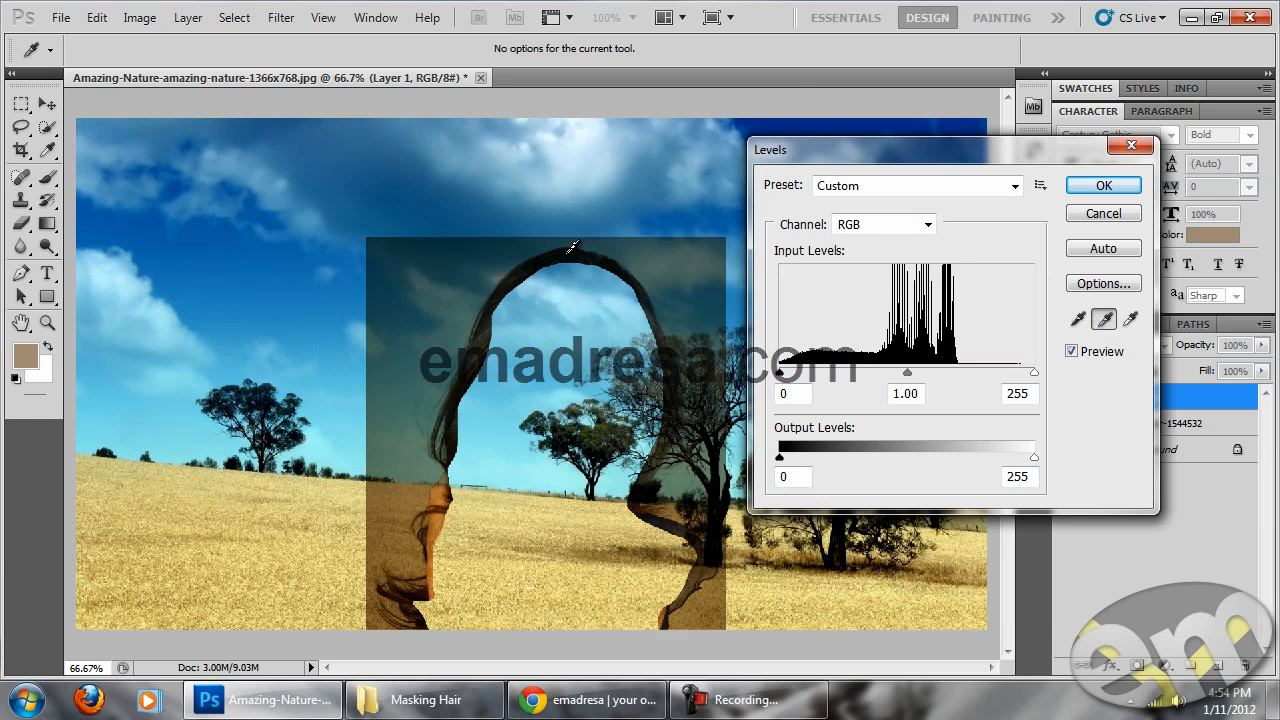
left_click(433, 243)
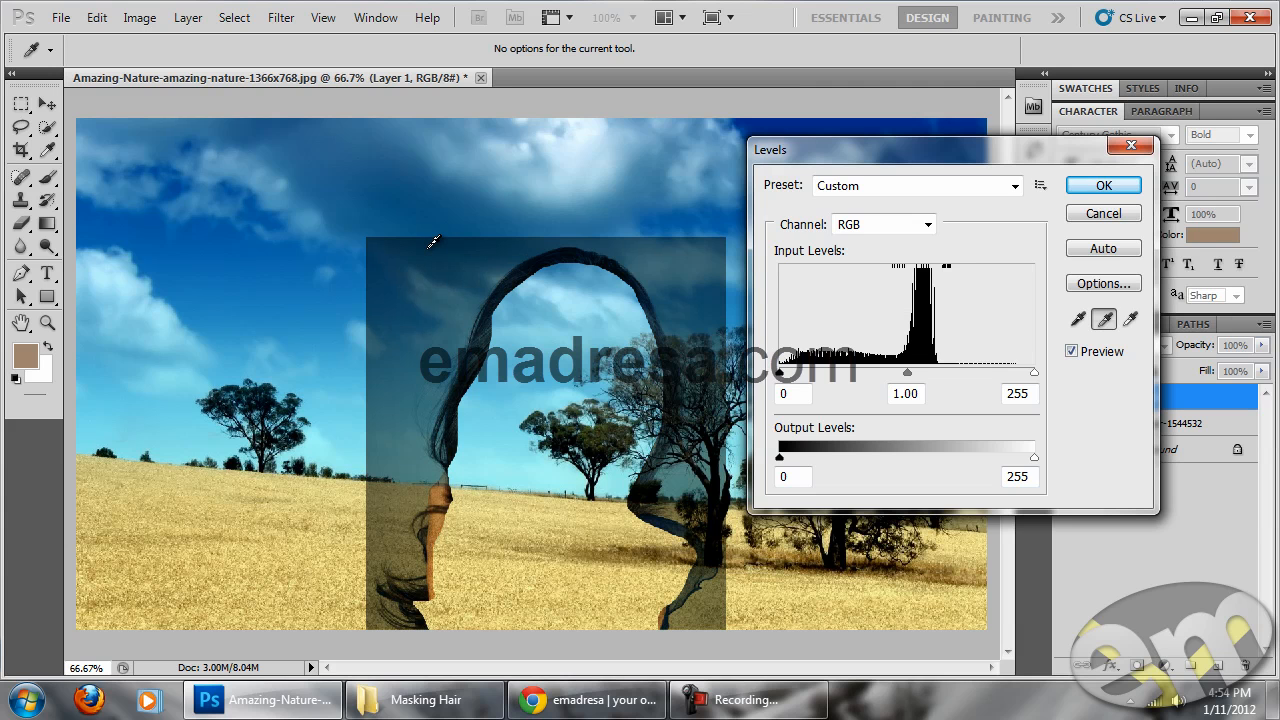
left_click(433, 243)
Step: Sample the brown backdrop above the hair as the white point in Levels and apply the adjustment
left_click(1131, 318)
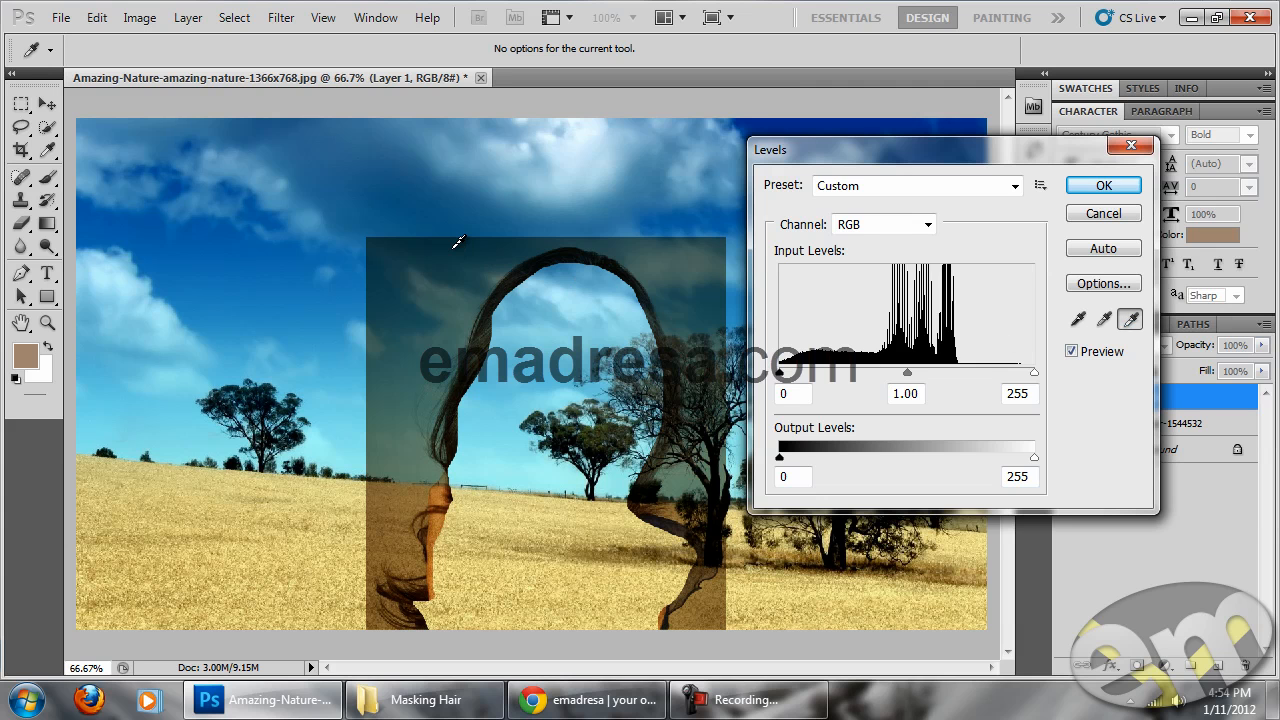
left_click_drag(866, 152, 759, 151)
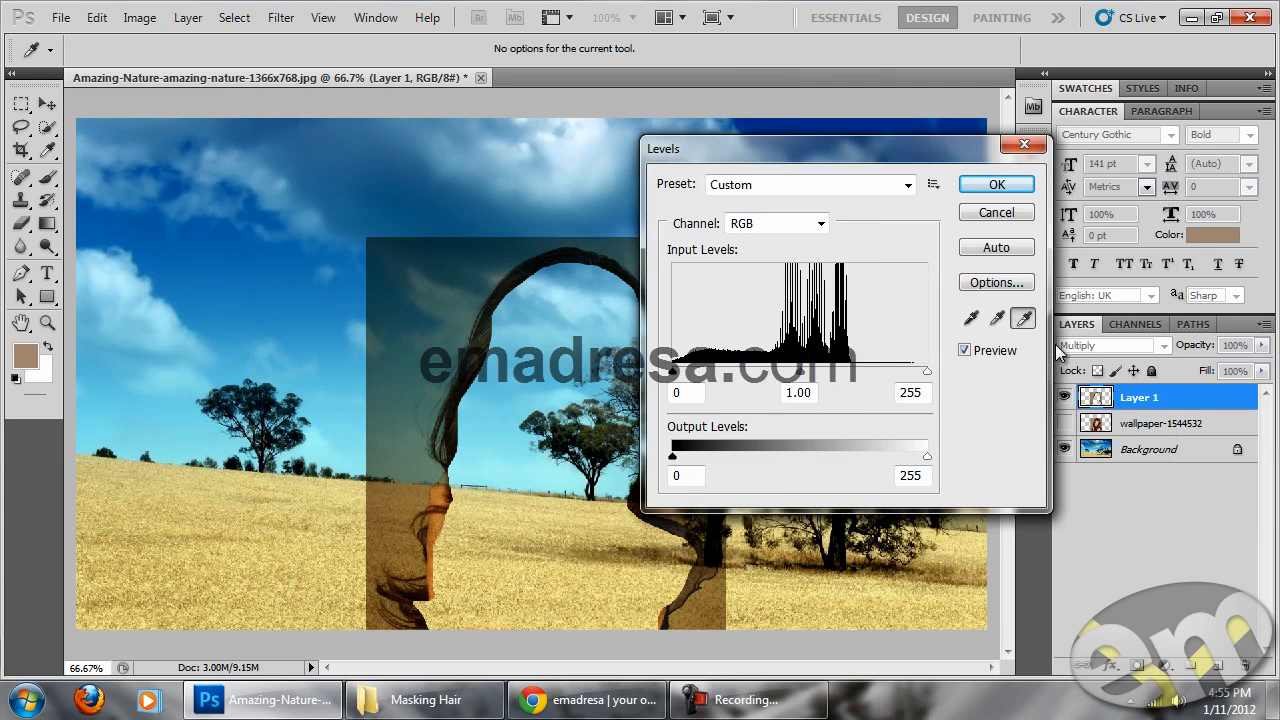
left_click(478, 243)
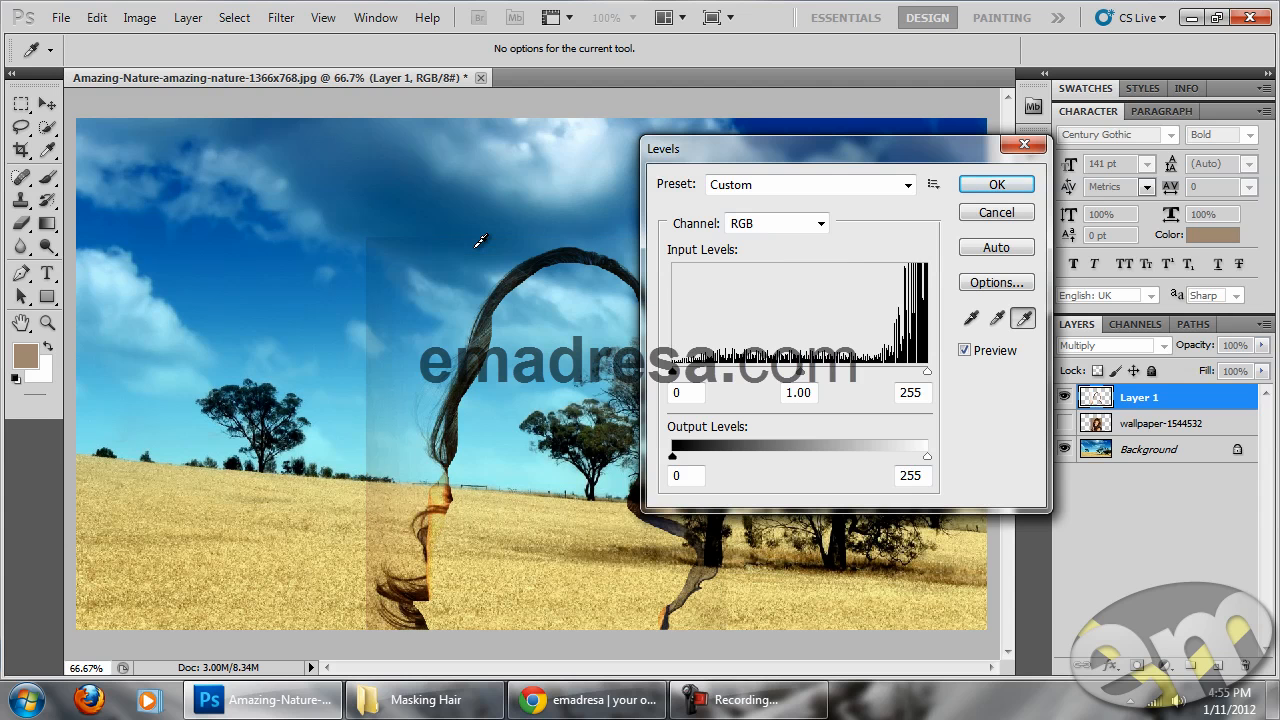
left_click(980, 187)
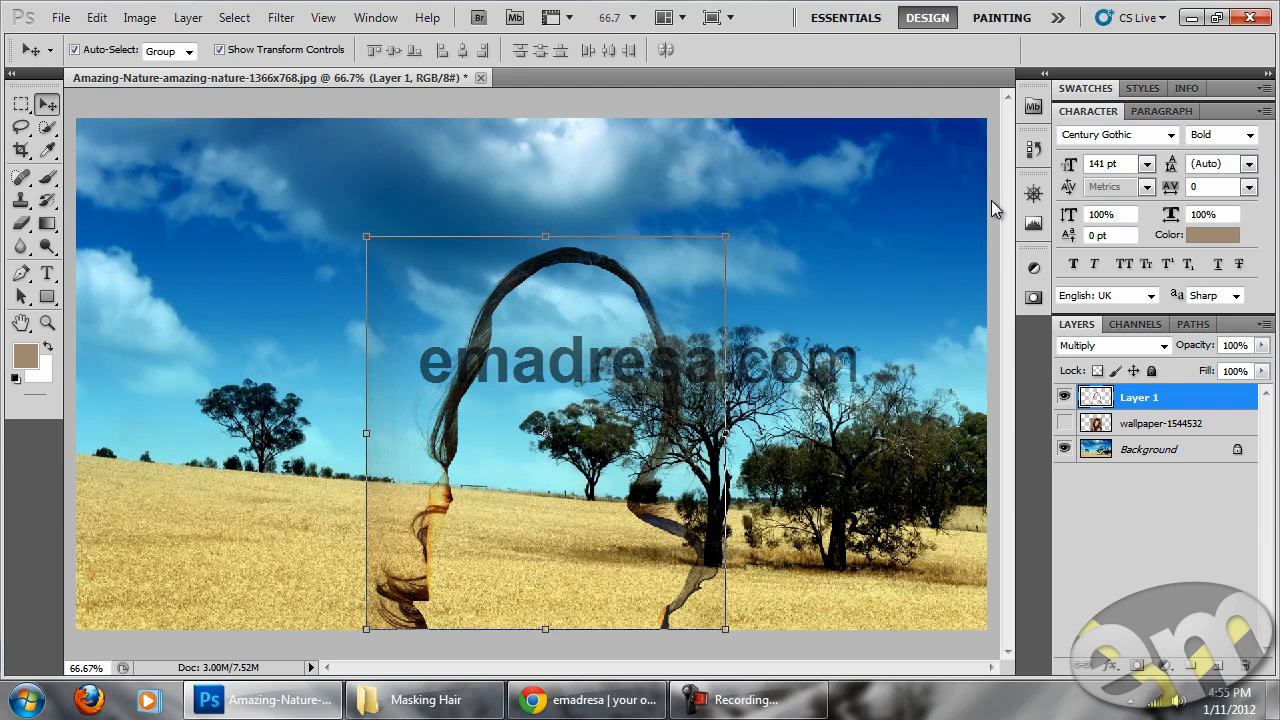
Step: Add a layer mask to Layer 1 for hiding the faint backdrop remnants
left_click(840, 202)
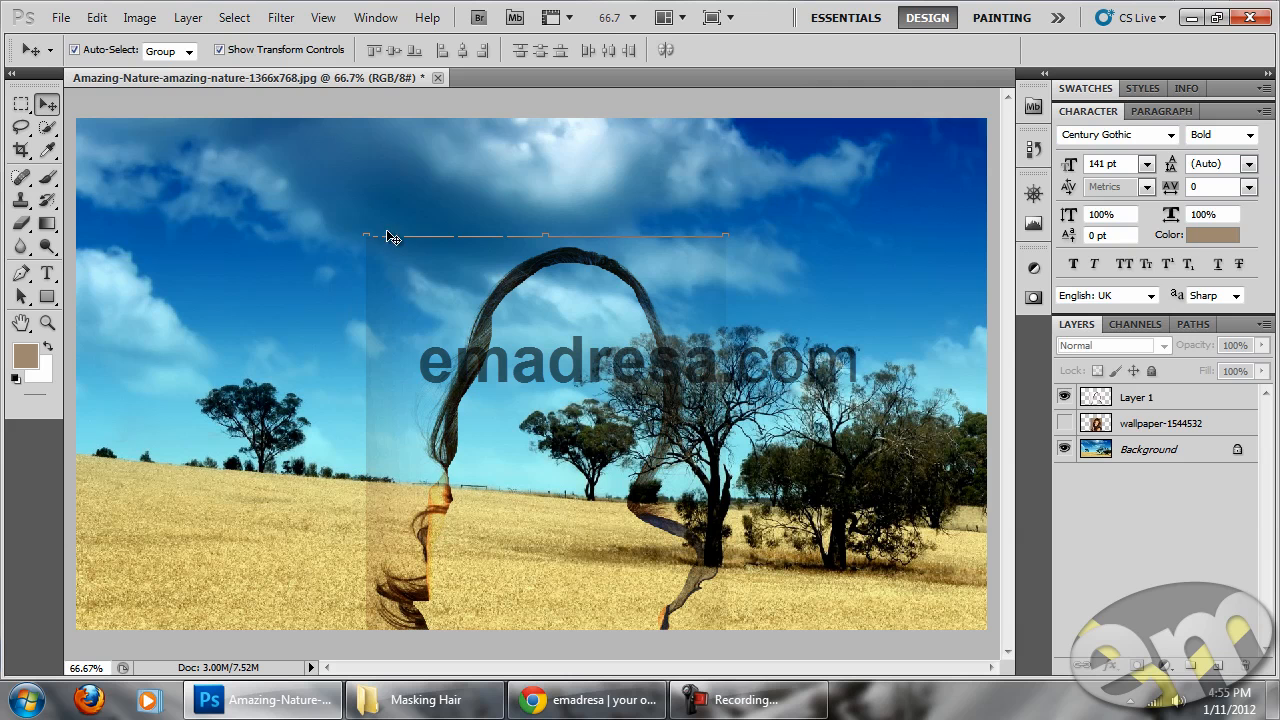
left_click(1189, 405)
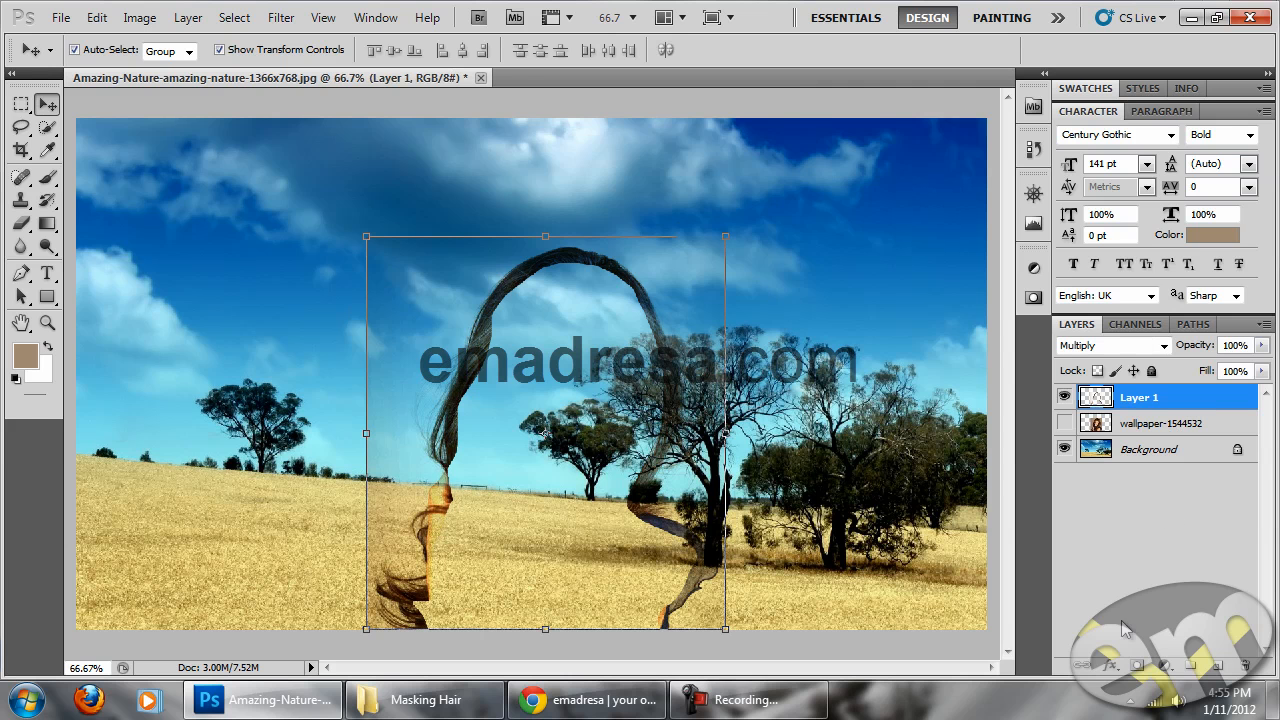
left_click(1136, 664)
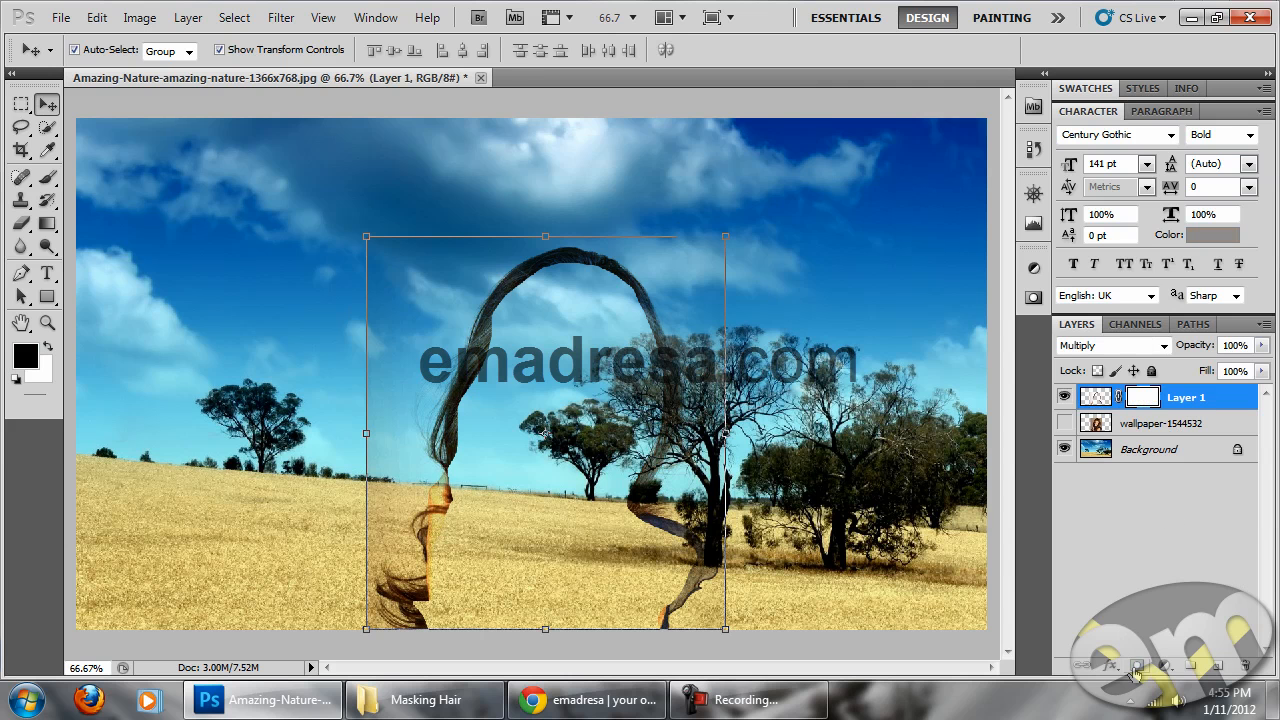
Step: Paint black on Layer 1's mask with a soft 81 px brush over the backdrop remnants above and beside the hair
left_click(47, 178)
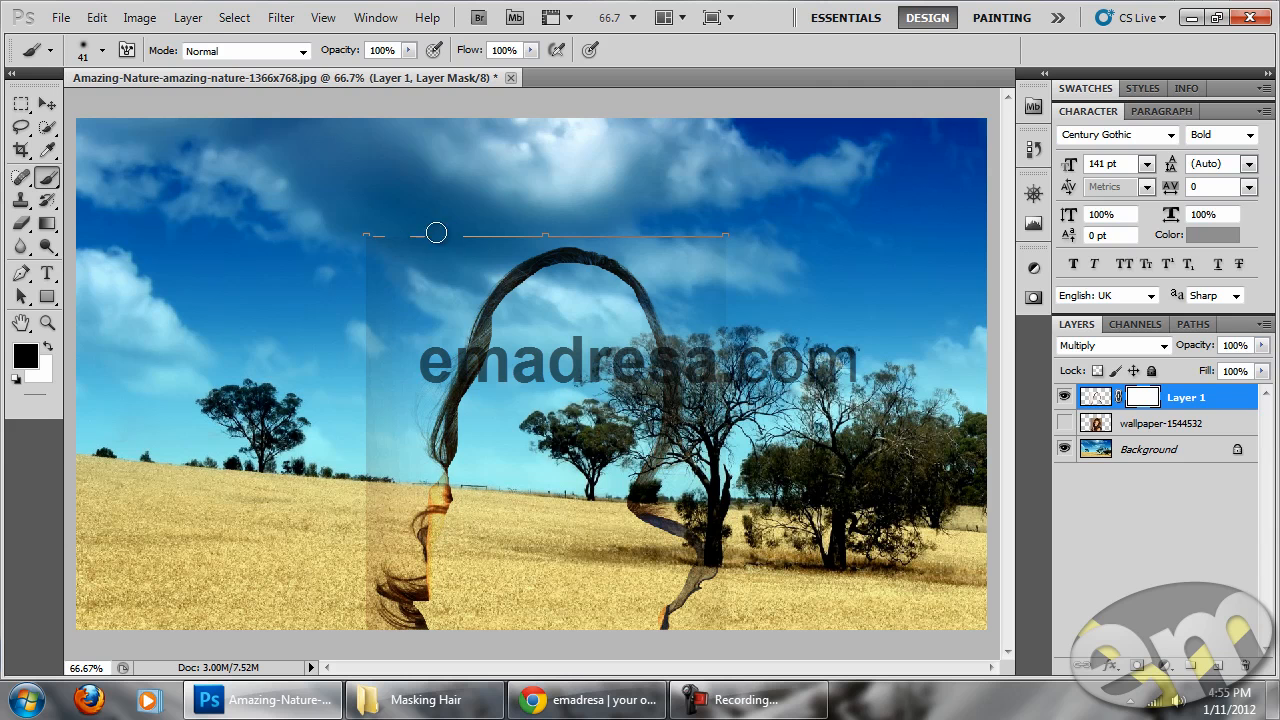
right_click(422, 222)
left_click(521, 259)
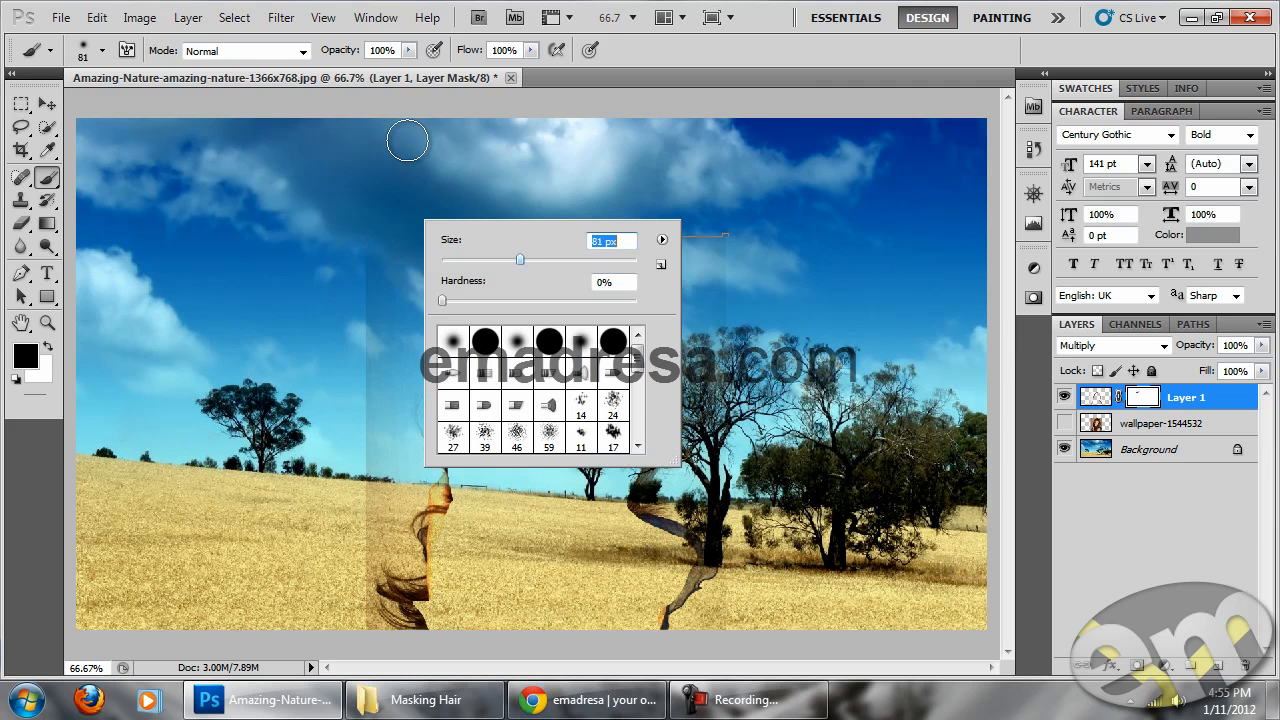
left_click(229, 75)
mouse_move(382, 285)
left_mouse_down()
mouse_move(387, 351)
mouse_move(376, 426)
mouse_move(330, 542)
mouse_move(336, 560)
mouse_move(351, 554)
mouse_move(359, 492)
mouse_move(352, 600)
left_mouse_up()
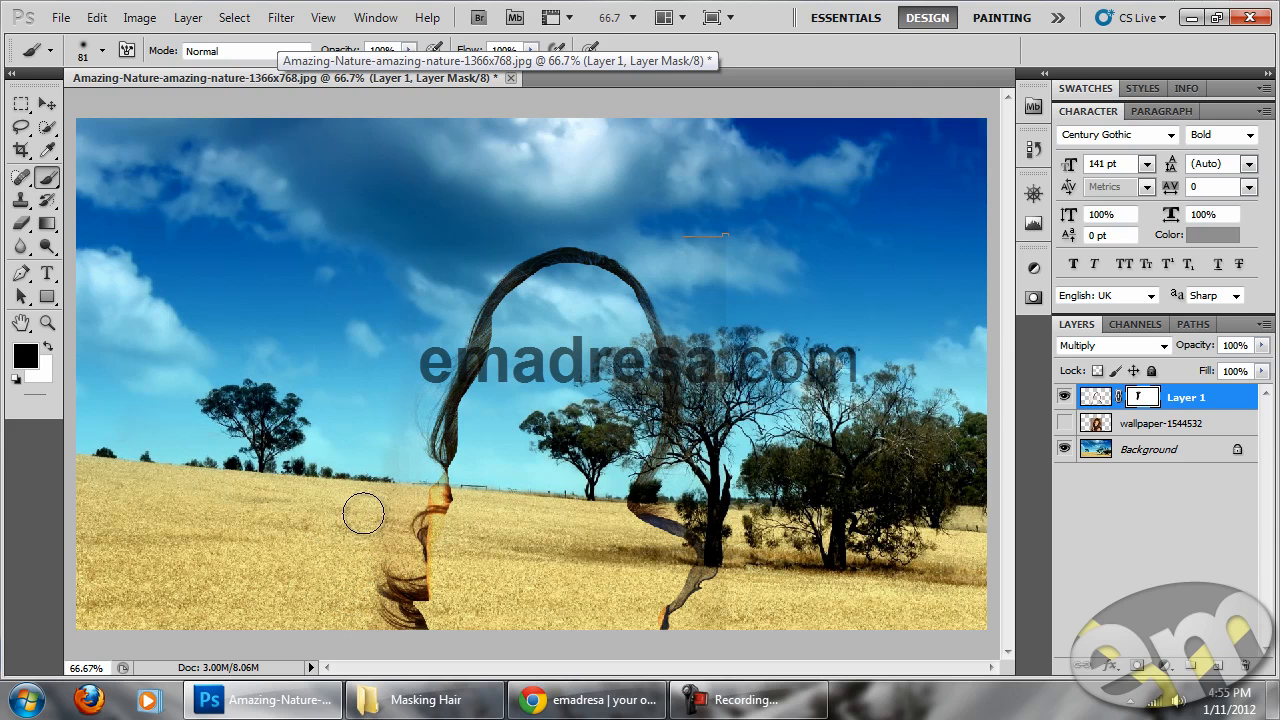
left_click_drag(366, 493, 403, 231)
left_click_drag(717, 214, 722, 289)
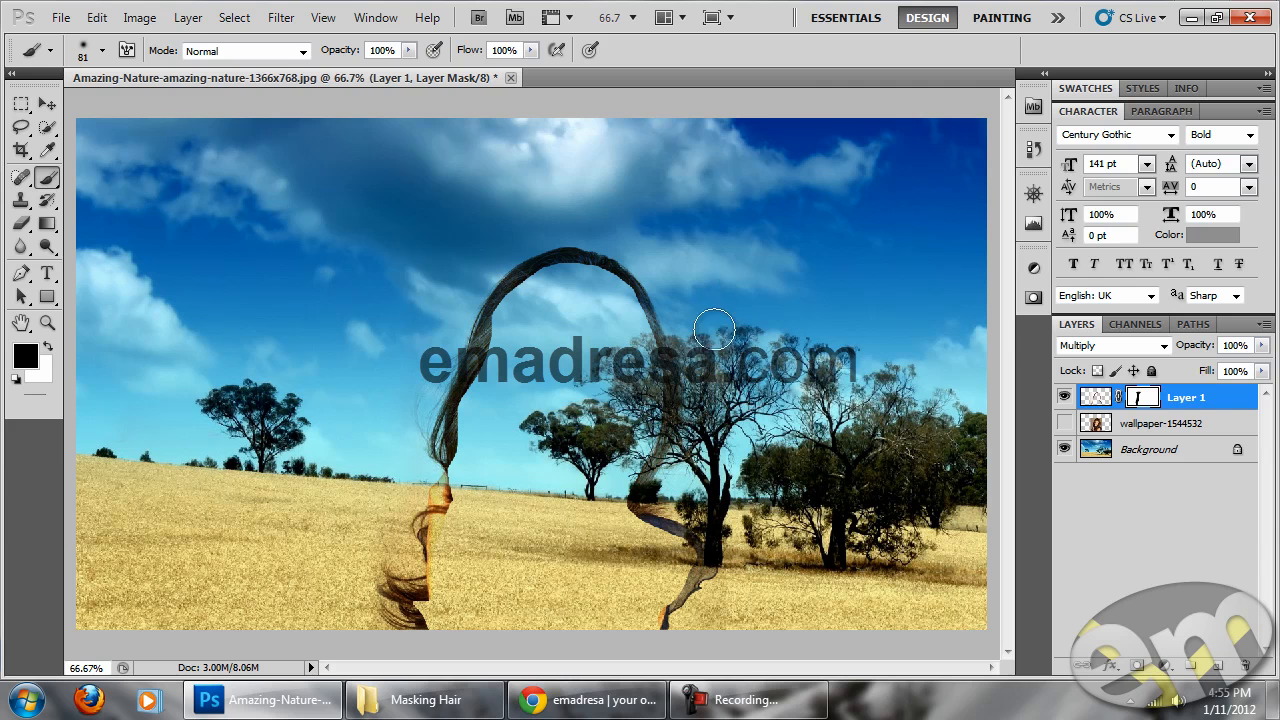
Step: Move the hair-edge layer to the left side of the image and mask out the remaining backdrop right of the hair with black brush strokes
key("v")
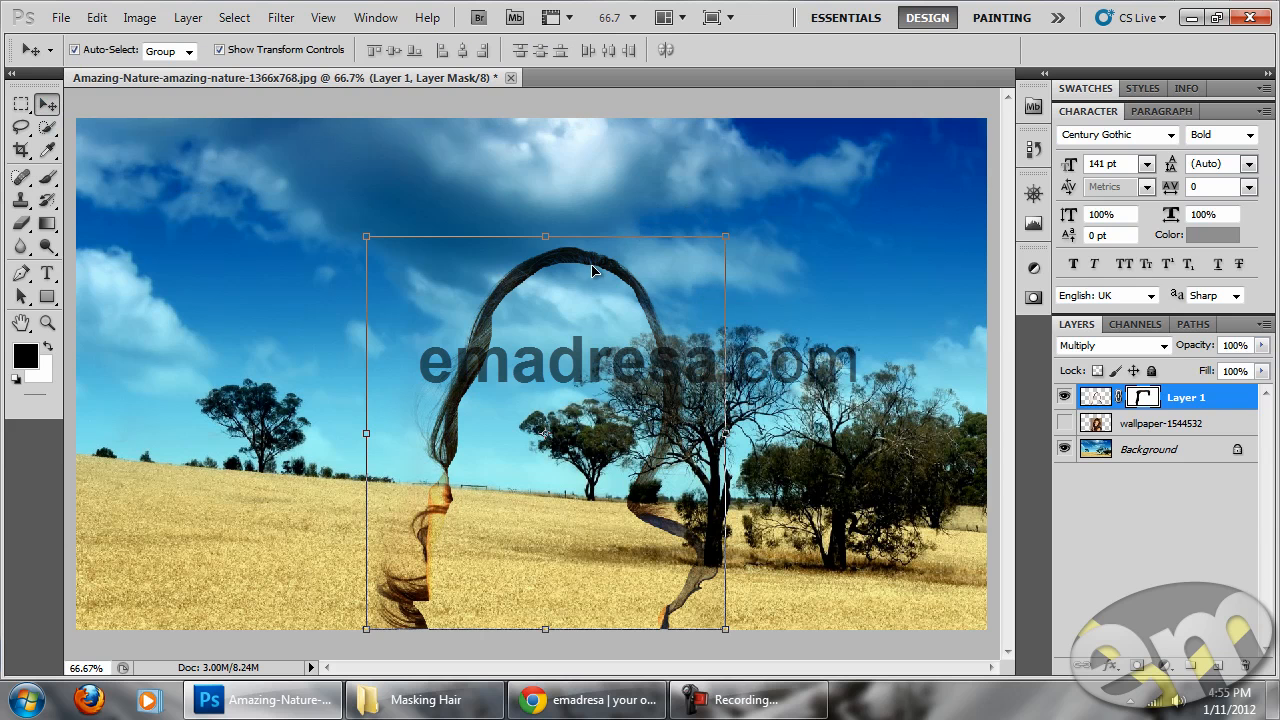
left_click_drag(586, 263, 300, 251)
left_click(47, 177)
left_click_drag(459, 262, 458, 325)
key("ctrl+z")
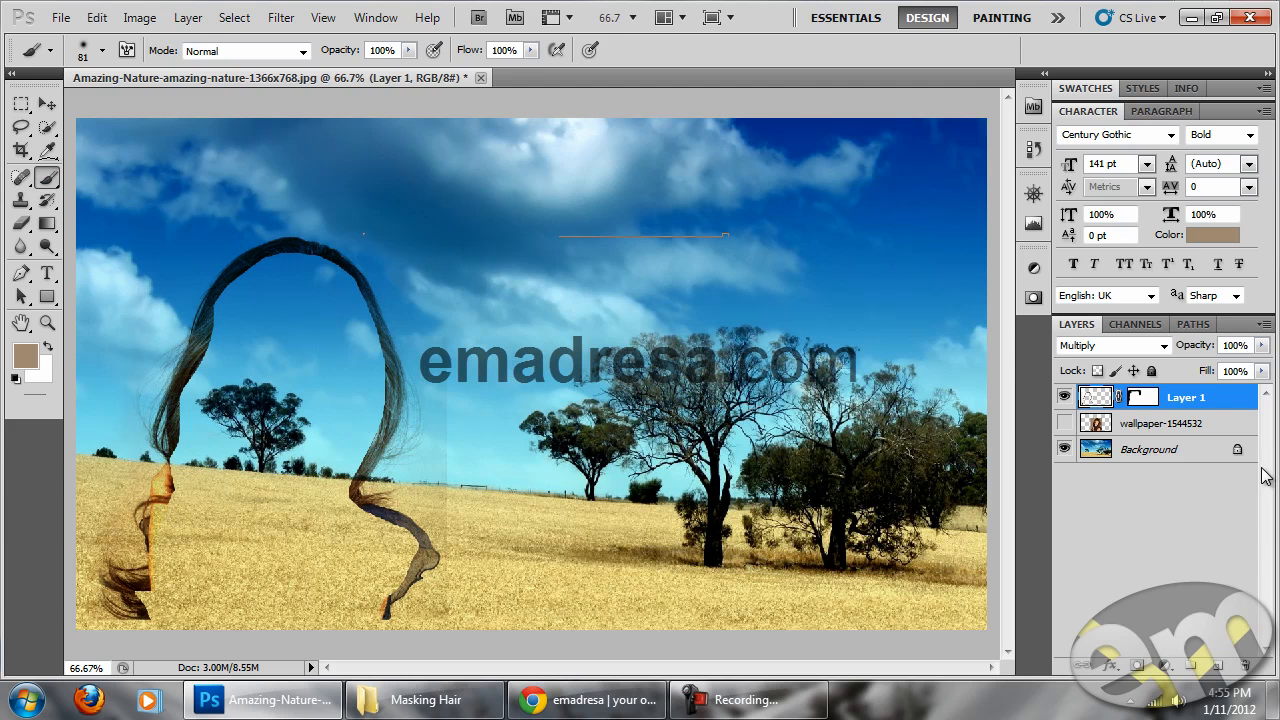
left_click(1143, 398)
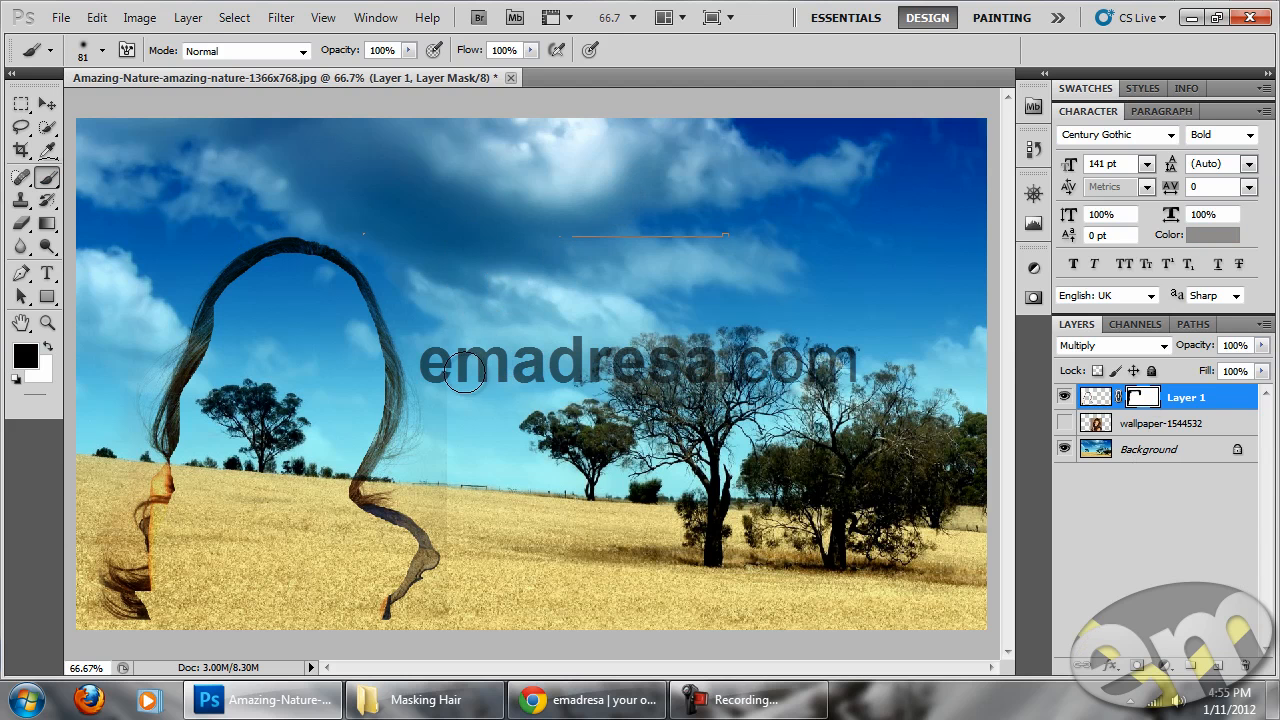
mouse_move(465, 428)
left_mouse_down()
mouse_move(466, 623)
mouse_move(450, 620)
left_mouse_up()
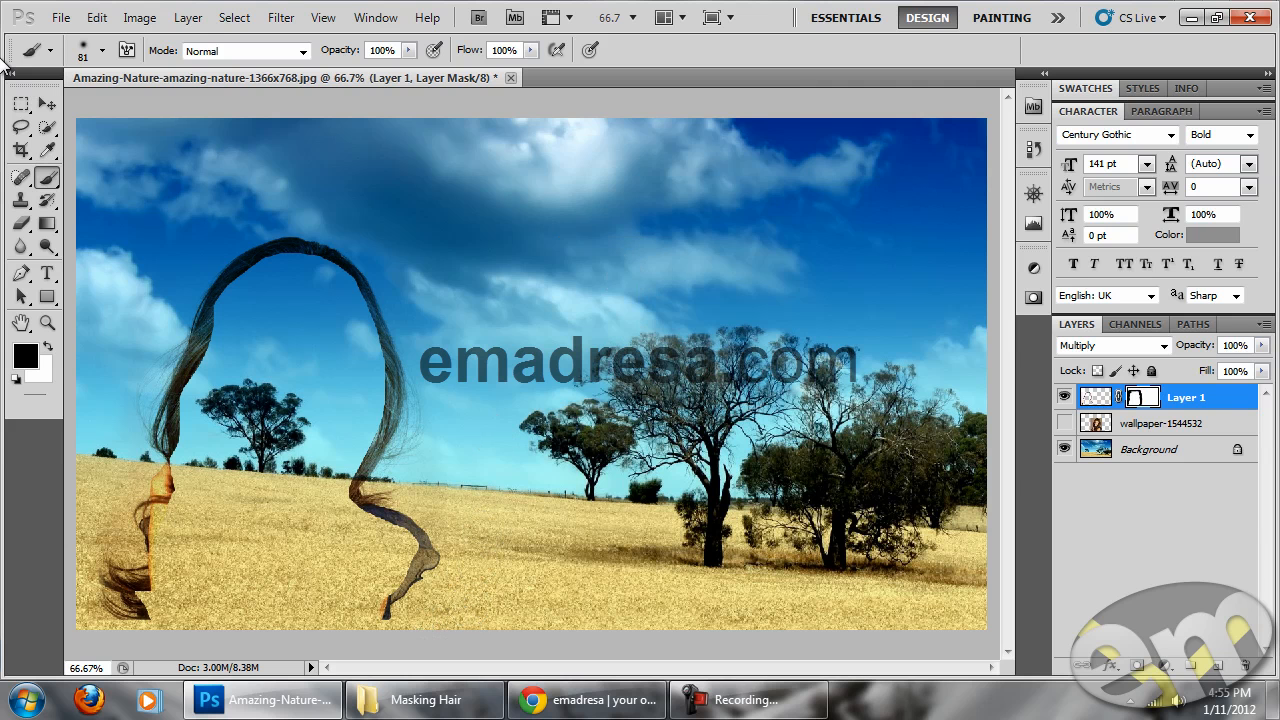
Step: Move the hair-edge layer back toward the middle and align its horizontal center with the Background
left_click(47, 105)
left_click_drag(300, 252, 390, 260)
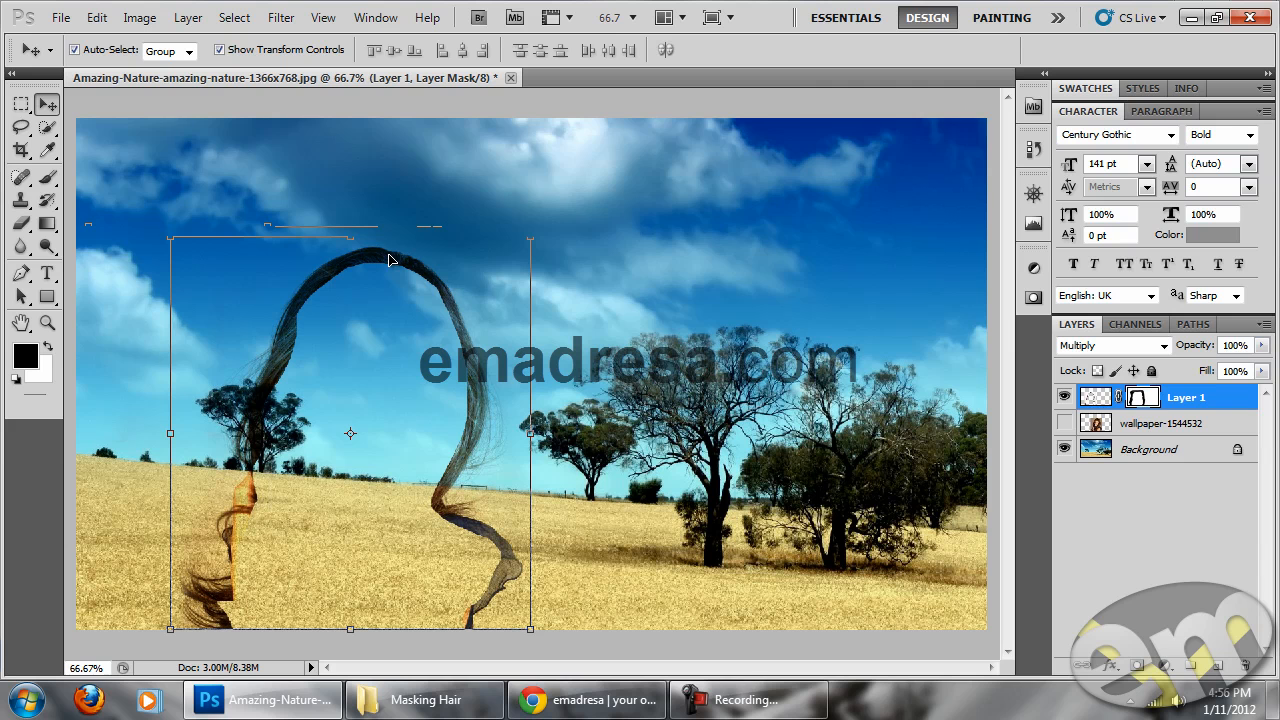
left_click(1193, 458)
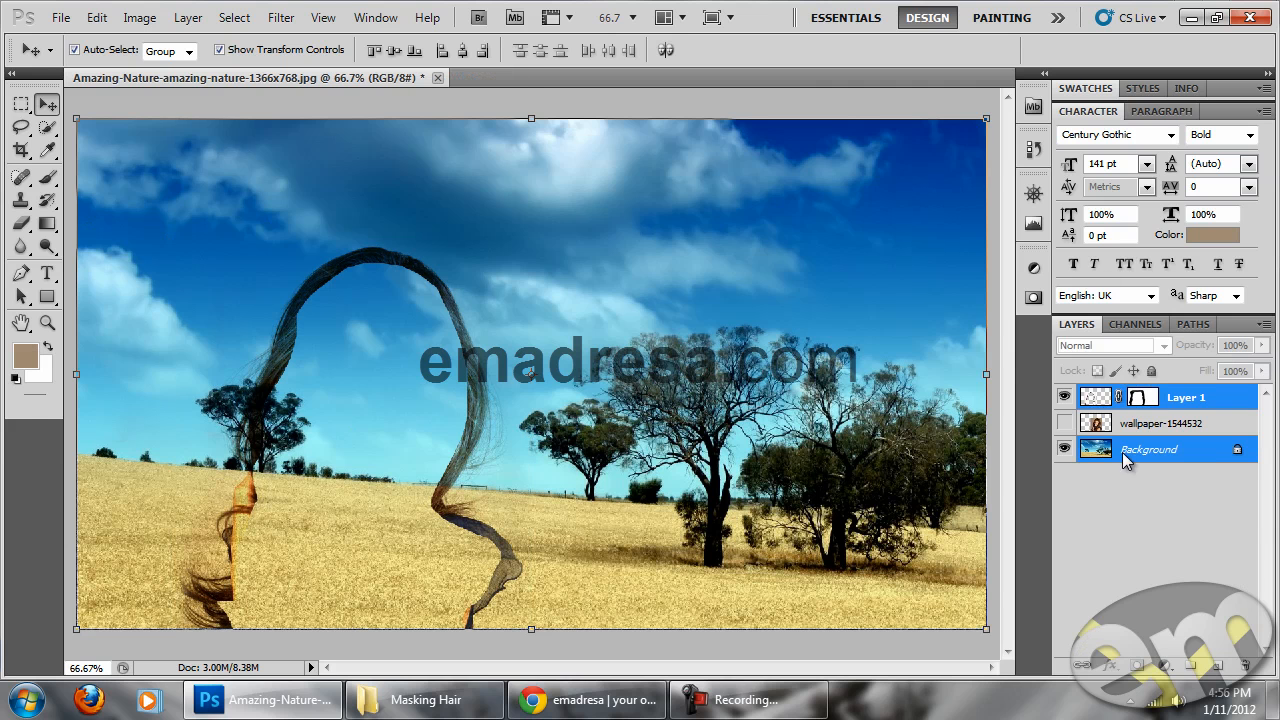
left_click(463, 51)
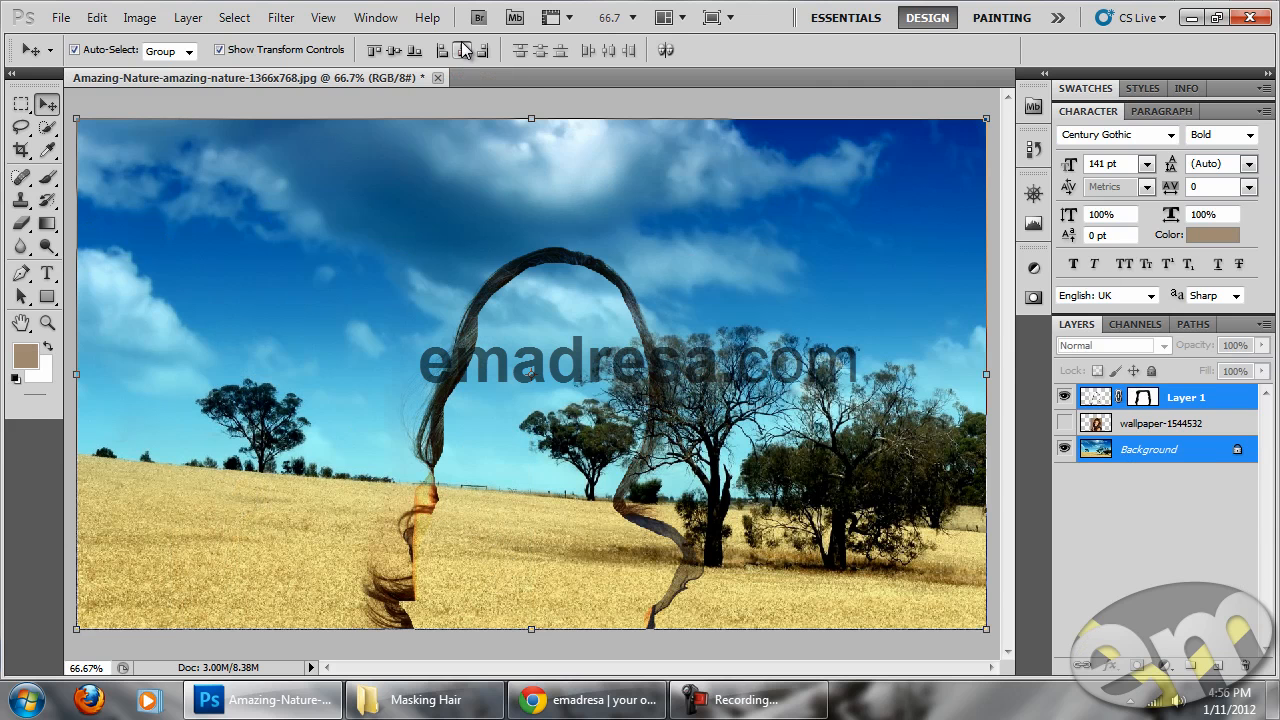
Step: Select the wallpaper-1544532 layer with the woman's photo and make it visible
left_click(1183, 430)
left_click(1065, 423)
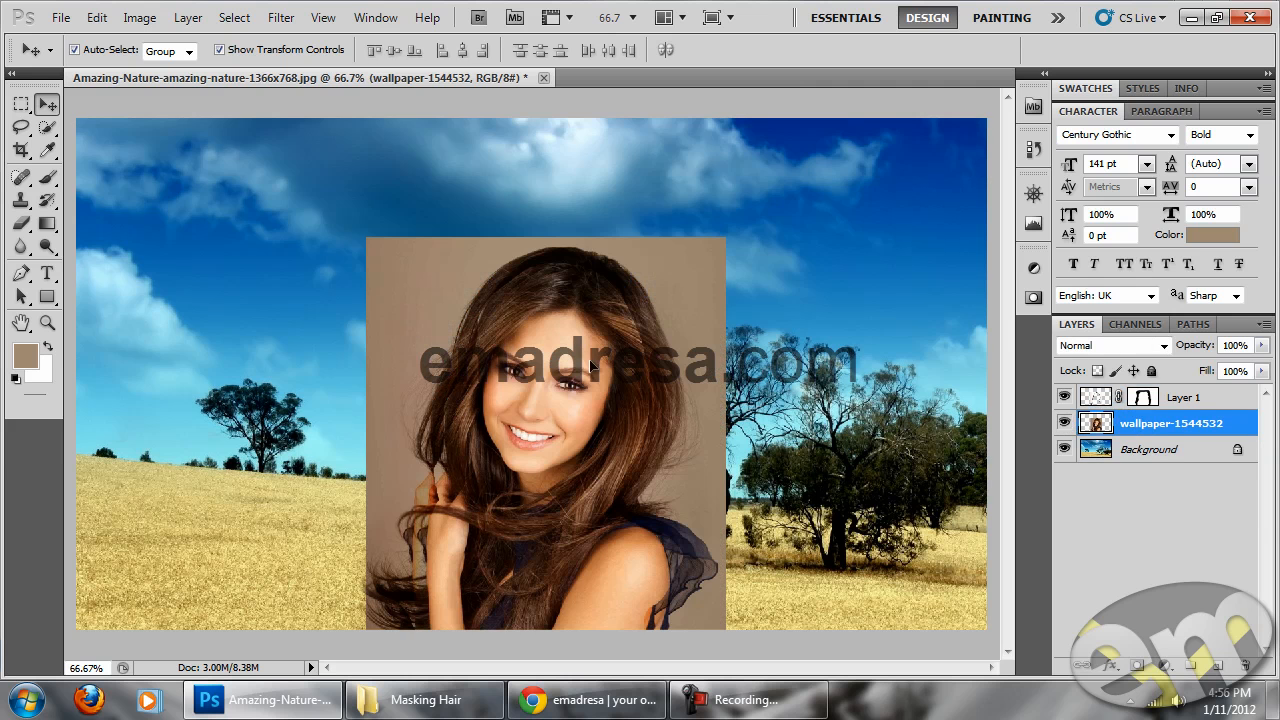
Step: Place Layer 1 below the wallpaper-1544532 layer and align its horizontal center with the Background
left_click_drag(637, 305, 785, 322)
left_click_drag(1226, 398, 1227, 442)
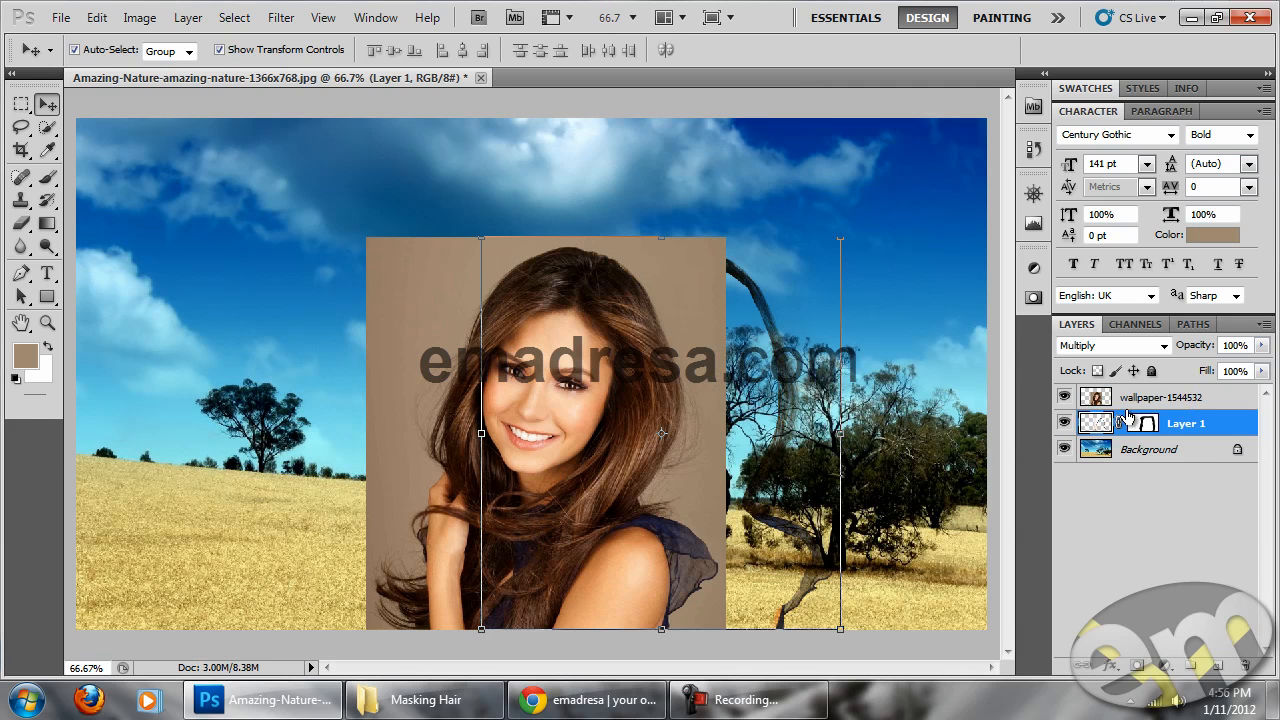
left_click(1196, 457, "ctrl")
left_click(1216, 428)
left_click(1215, 458, "ctrl")
left_click(463, 52)
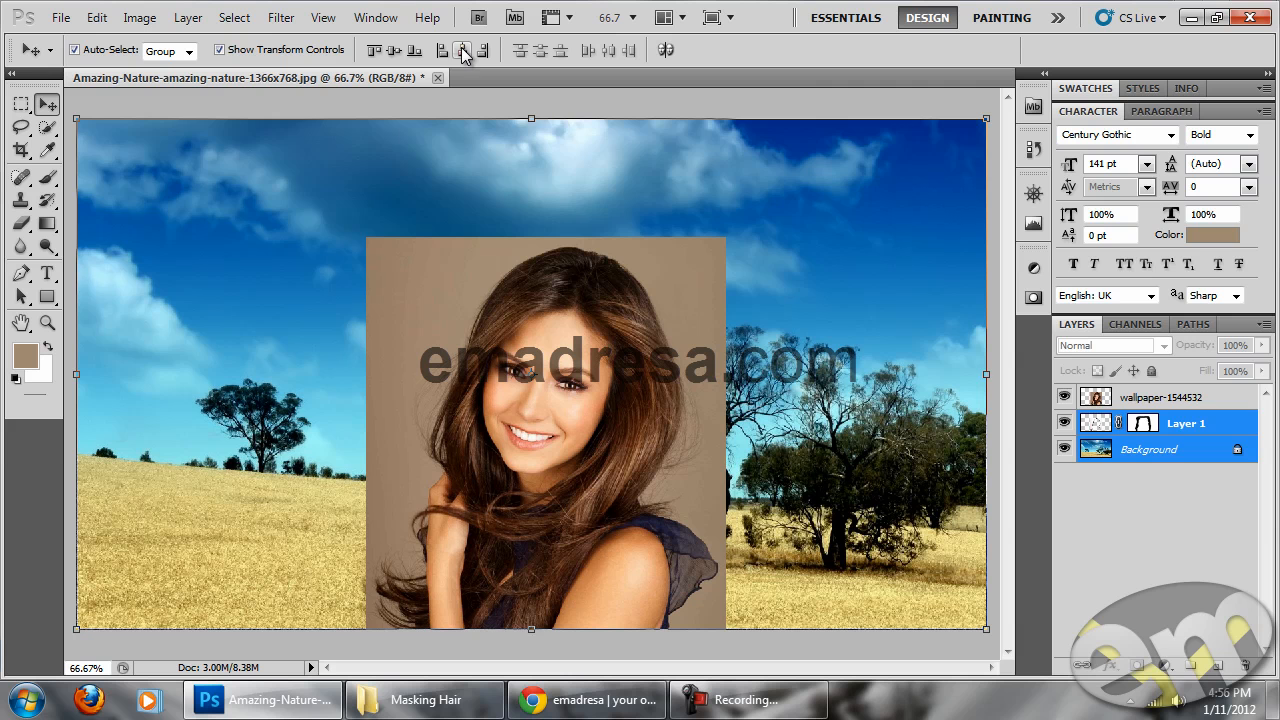
Step: Toggle the visibility of the wallpaper-1544532 layer repeatedly to compare its position with the hair-edge layer beneath
left_click(1195, 402)
left_click(1063, 400)
left_click(1063, 400)
left_click(1063, 400)
left_click(1063, 400)
left_click(1063, 400)
left_click(1062, 399)
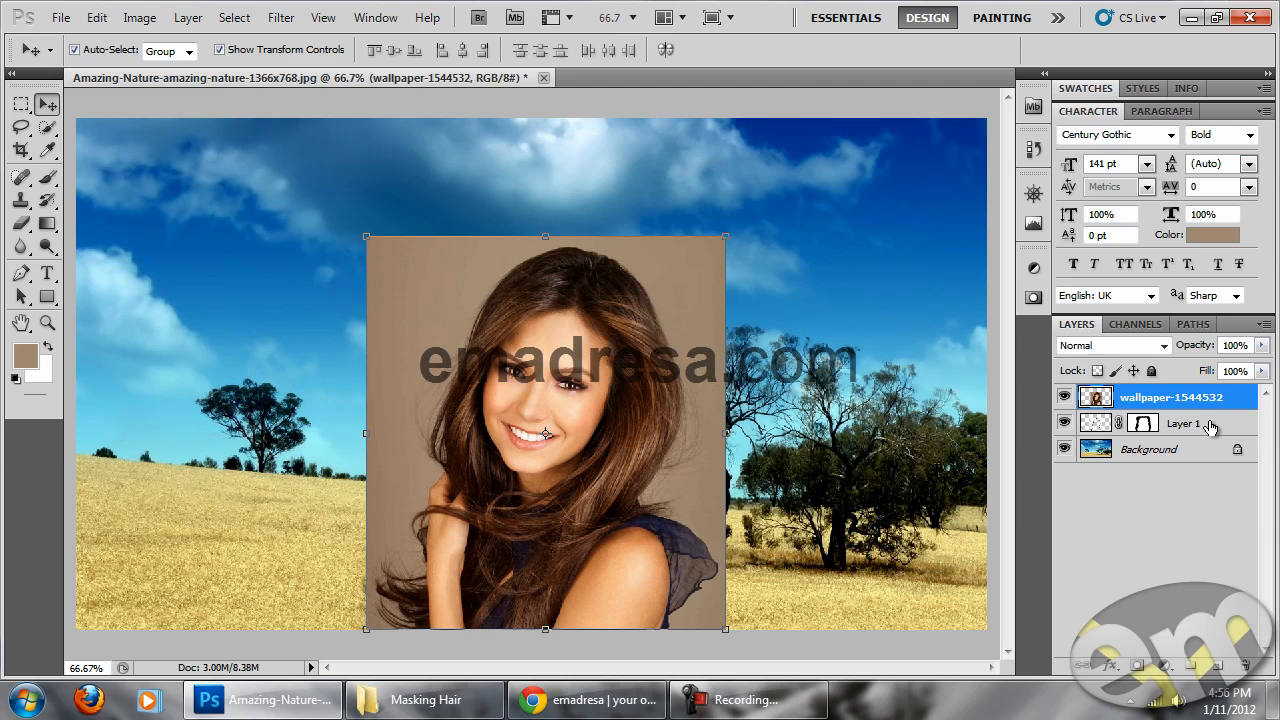
Step: Align the horizontal centers of the wallpaper-1544532 layer and Layer 1 with each other
left_click(1212, 425, "shift")
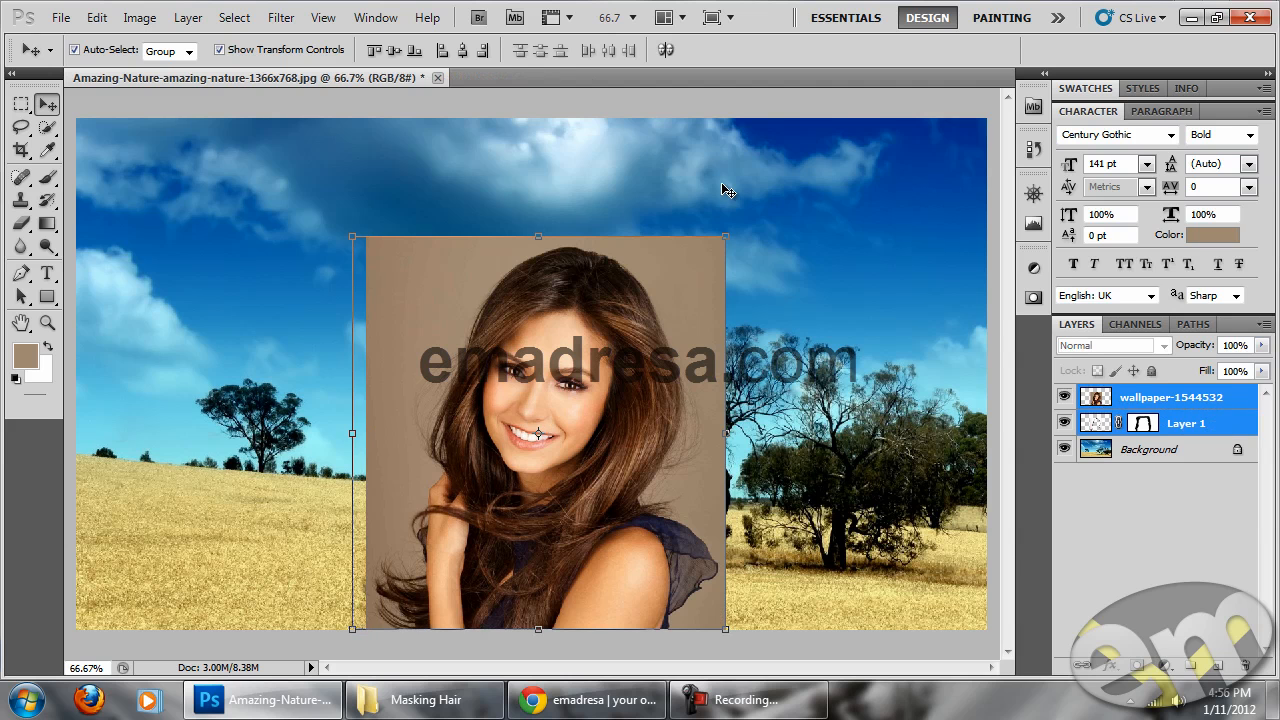
left_click(1160, 399)
left_click(1196, 428, "shift")
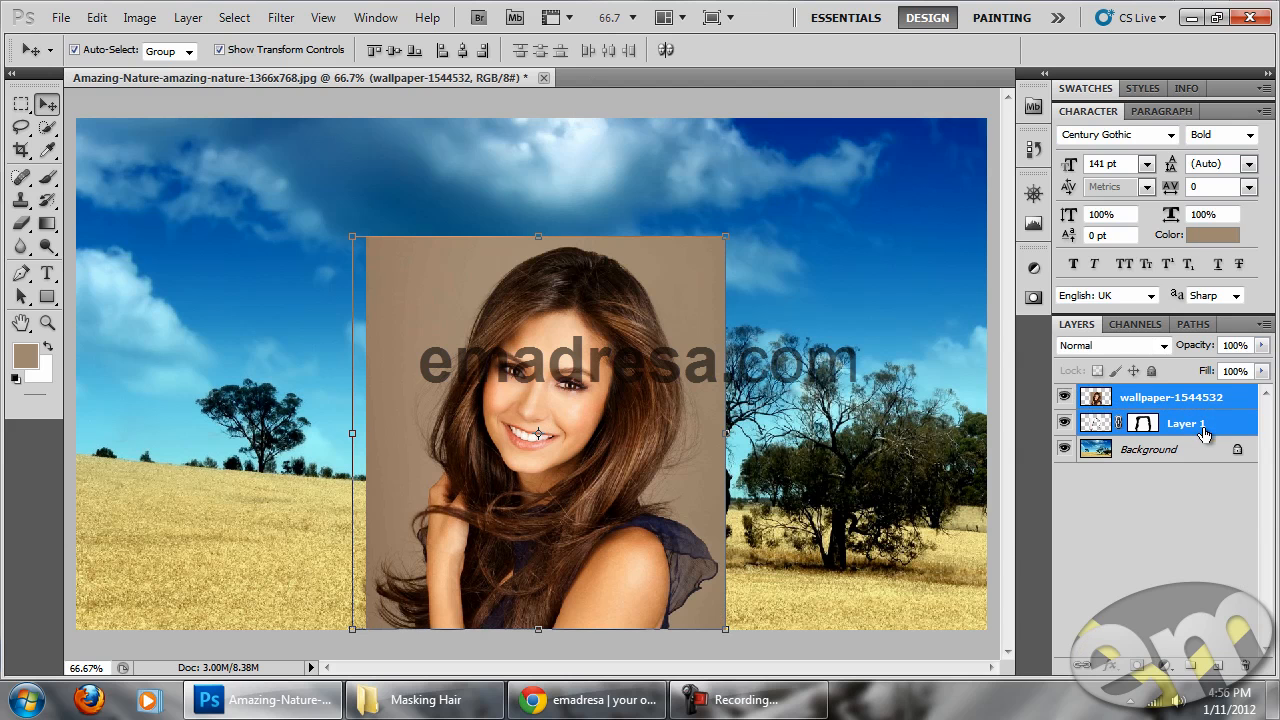
left_click(464, 54)
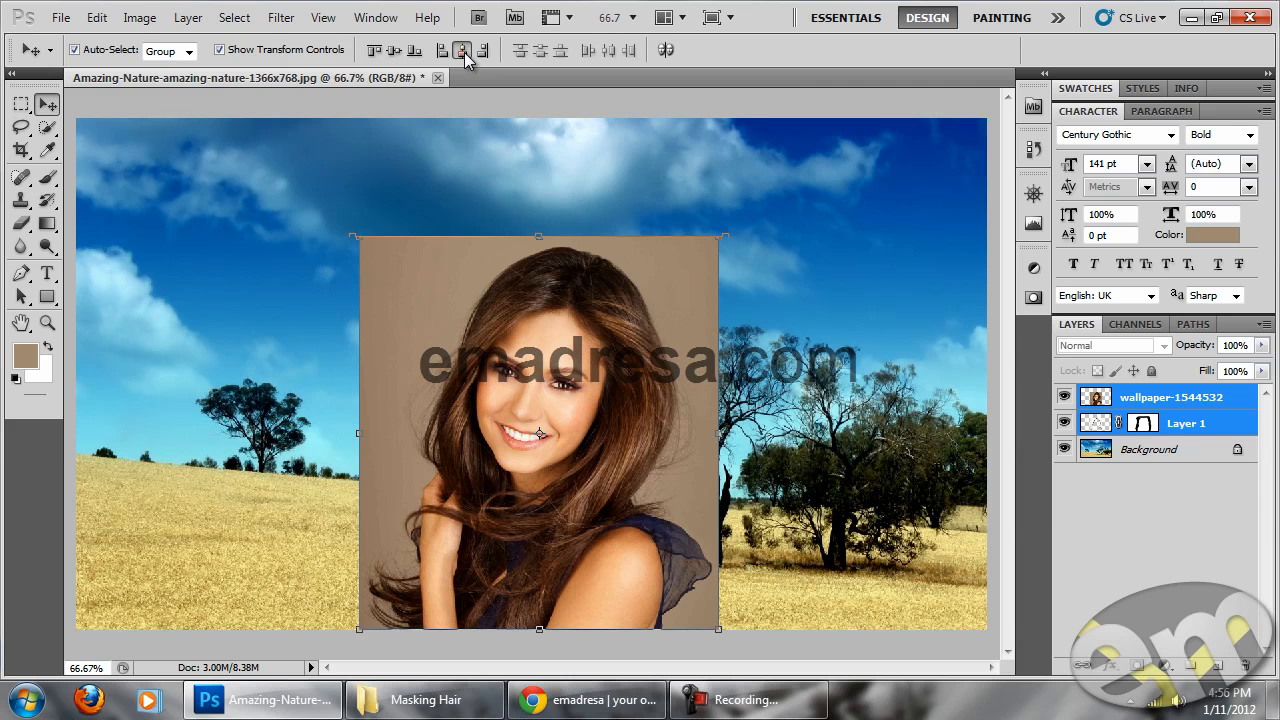
Step: Add a layer mask to the wallpaper-1544532 layer at 100% zoom
left_click(1199, 398)
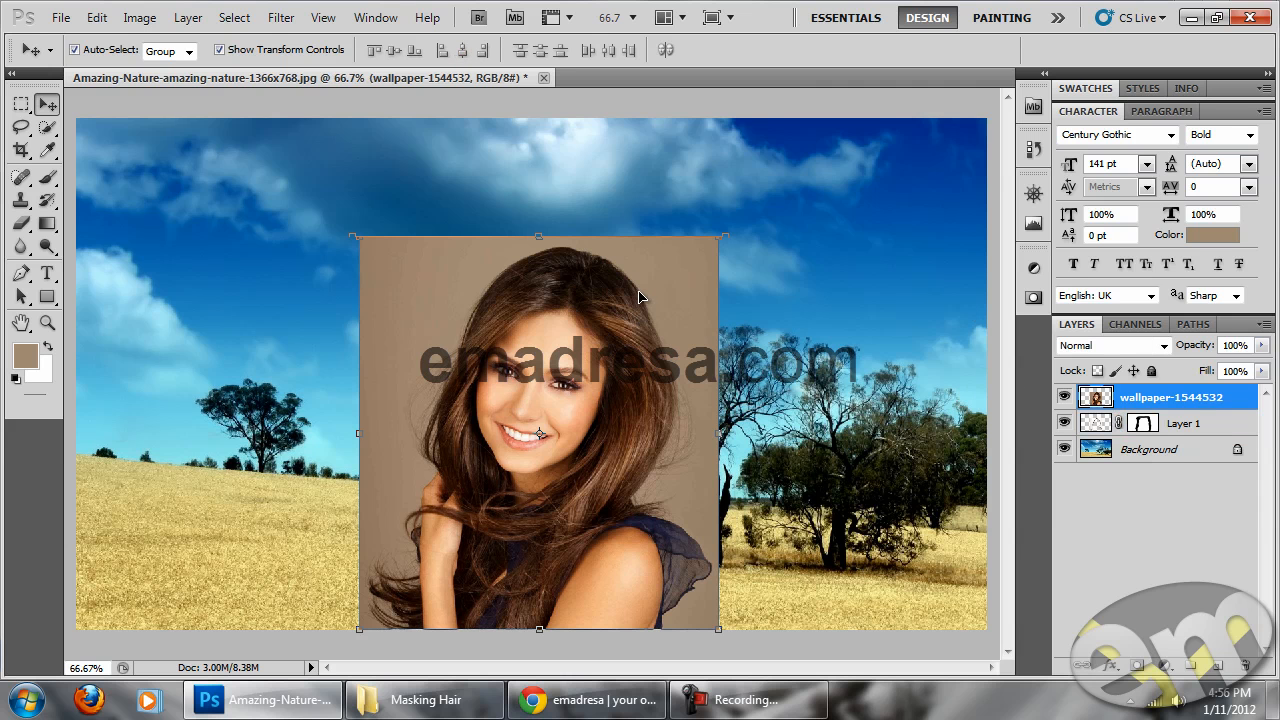
left_click(47, 323)
left_click(468, 49)
scroll(640, 300, "up", 2)
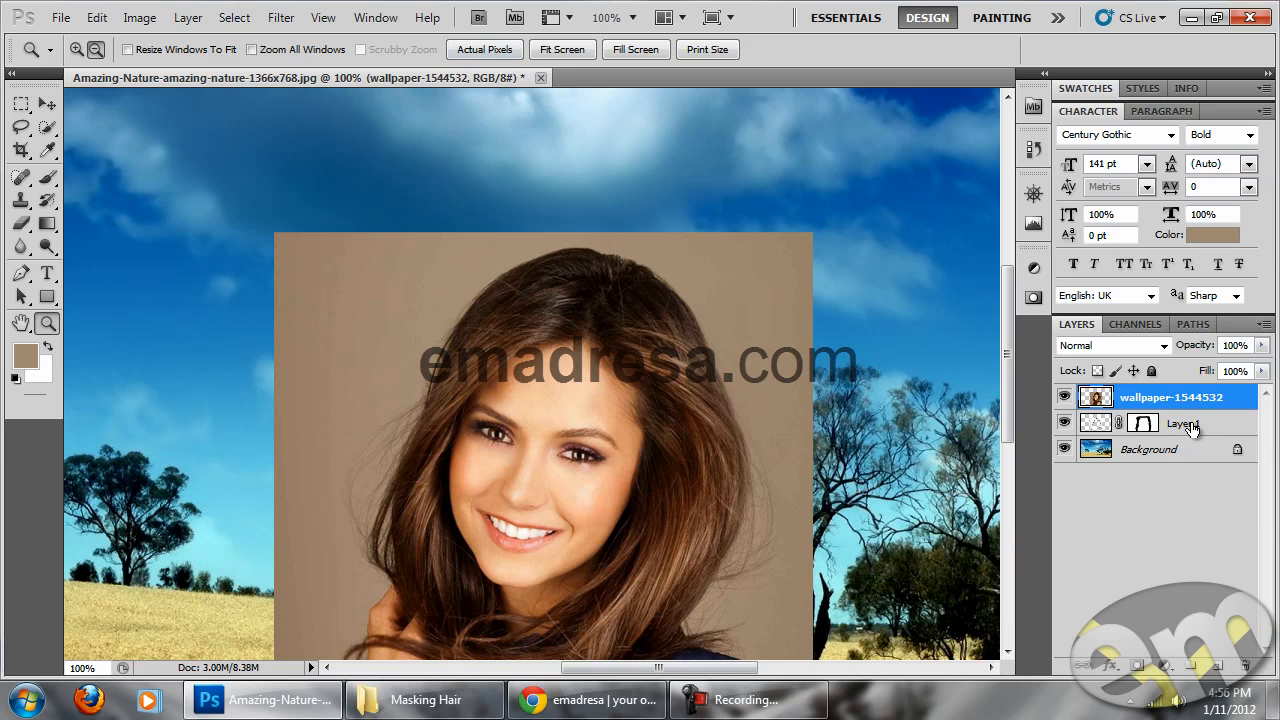
left_click(1138, 666)
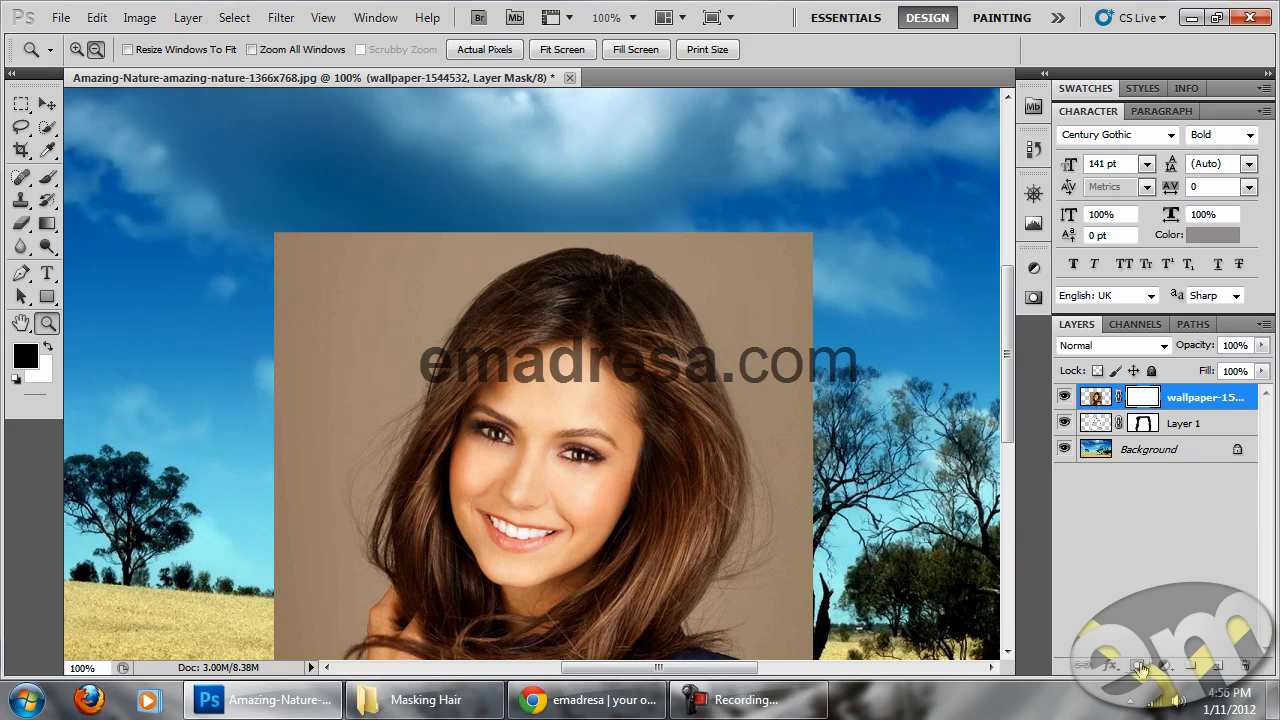
Step: Paint black on the wallpaper layer's mask with the 81 px brush over the backdrop above and left of the hair
left_click(47, 176)
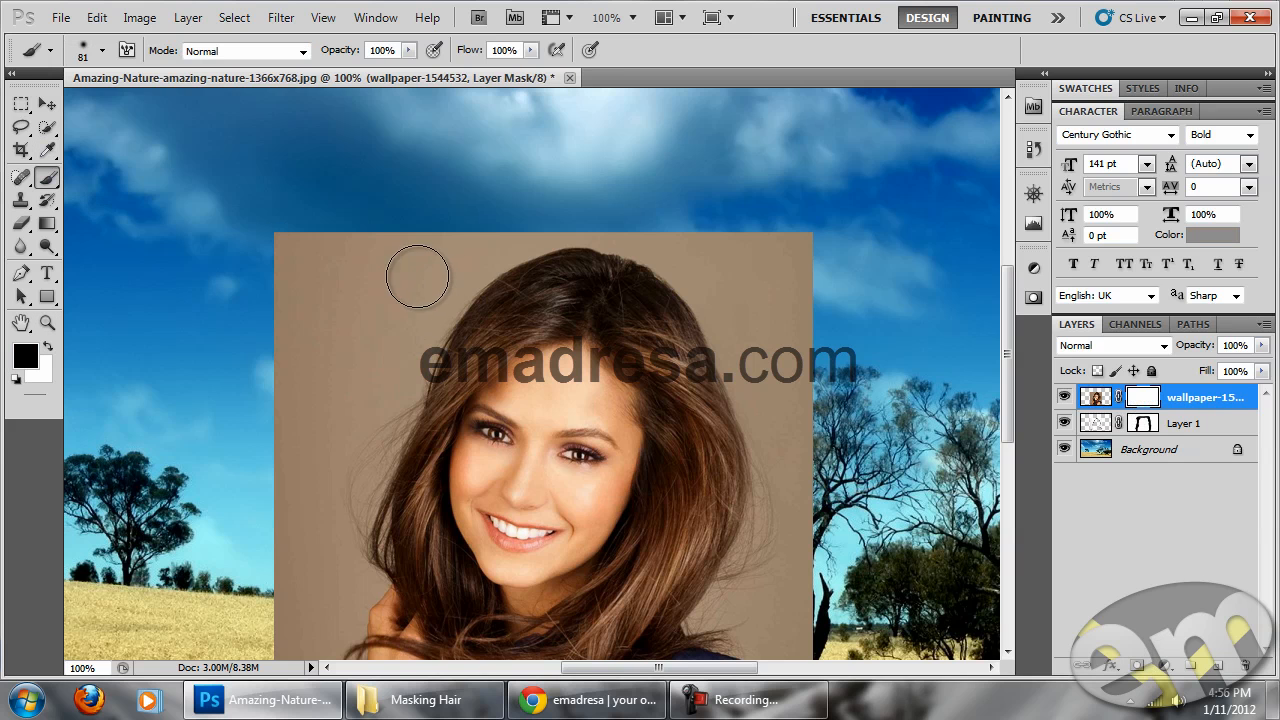
mouse_move(444, 275)
left_mouse_down()
mouse_move(434, 272)
mouse_move(583, 206)
mouse_move(620, 209)
mouse_move(257, 223)
mouse_move(294, 308)
mouse_move(447, 197)
left_mouse_up()
key("space")
mouse_move(457, 243)
left_mouse_down()
mouse_move(396, 384)
mouse_move(330, 320)
mouse_move(342, 330)
mouse_move(394, 296)
mouse_move(453, 215)
mouse_move(457, 250)
mouse_move(486, 222)
mouse_move(464, 255)
mouse_move(489, 198)
mouse_move(457, 203)
left_mouse_up()
left_click_drag(431, 314, 437, 276)
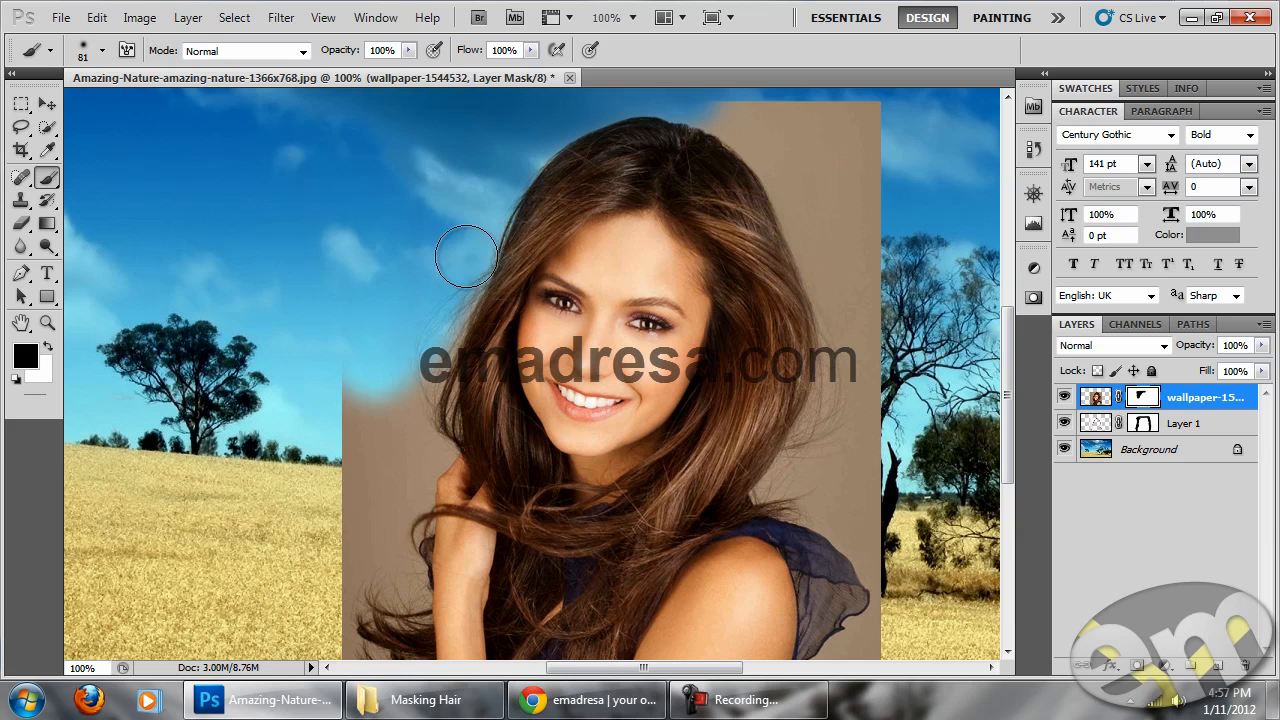
mouse_move(420, 368)
left_mouse_down()
mouse_move(426, 392)
mouse_move(431, 339)
left_mouse_up()
mouse_move(420, 338)
left_mouse_down()
mouse_move(435, 356)
mouse_move(376, 335)
mouse_move(375, 352)
left_mouse_up()
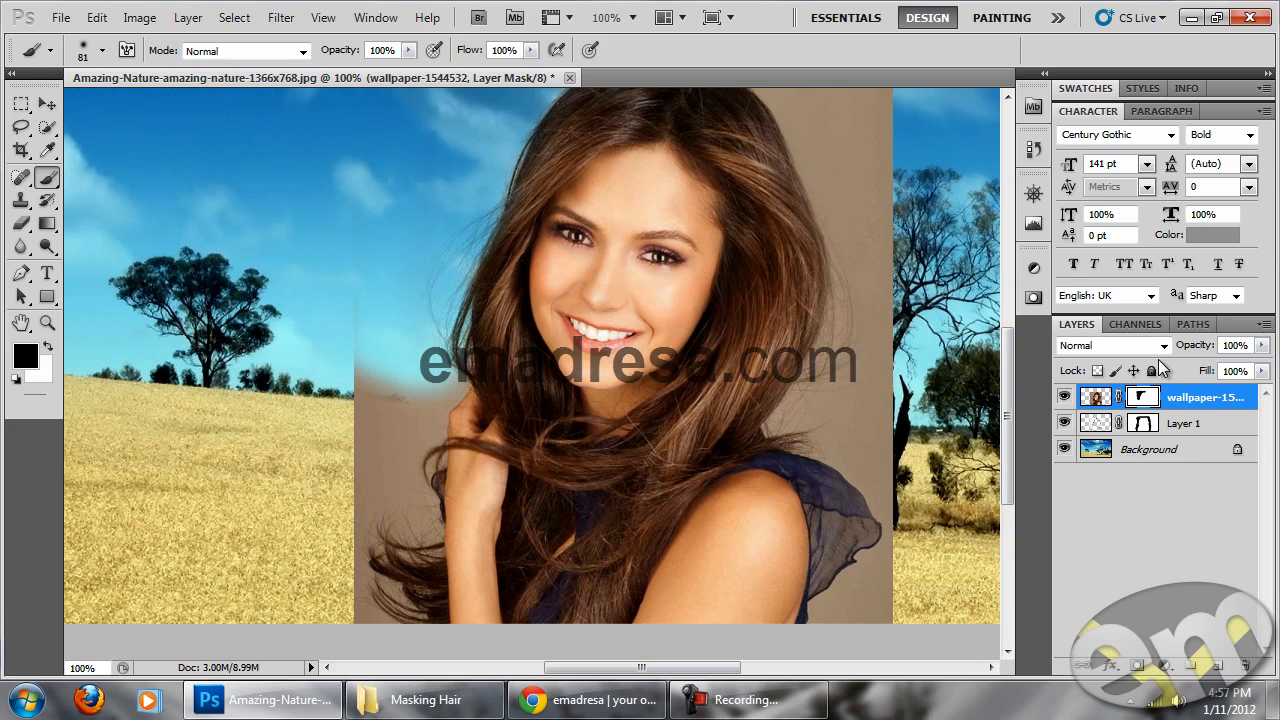
Step: Toggle Layer 1's visibility to compare the left hair edge with and without the Multiply strands
left_click(1065, 423)
left_click(1065, 423)
left_click(1065, 423)
left_click(1065, 423)
left_click(1065, 423)
left_click(1065, 423)
Step: Mask out the backdrop left of the raised arm and lower hair, checking the edge with Layer 1 hidden and shown
mouse_move(364, 396)
left_mouse_down()
mouse_move(354, 349)
mouse_move(371, 606)
mouse_move(402, 385)
left_mouse_up()
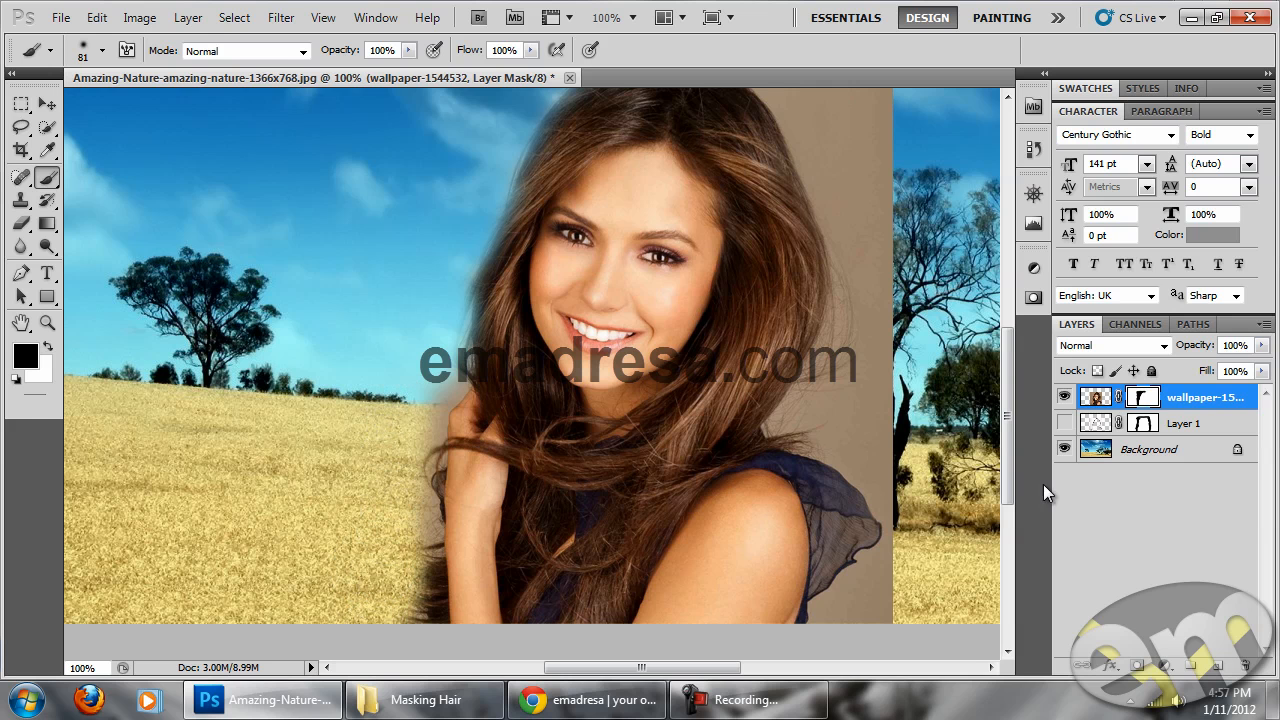
left_click(1063, 424)
left_click(1063, 424)
left_click(1063, 424)
left_click(1063, 424)
left_click(1063, 424)
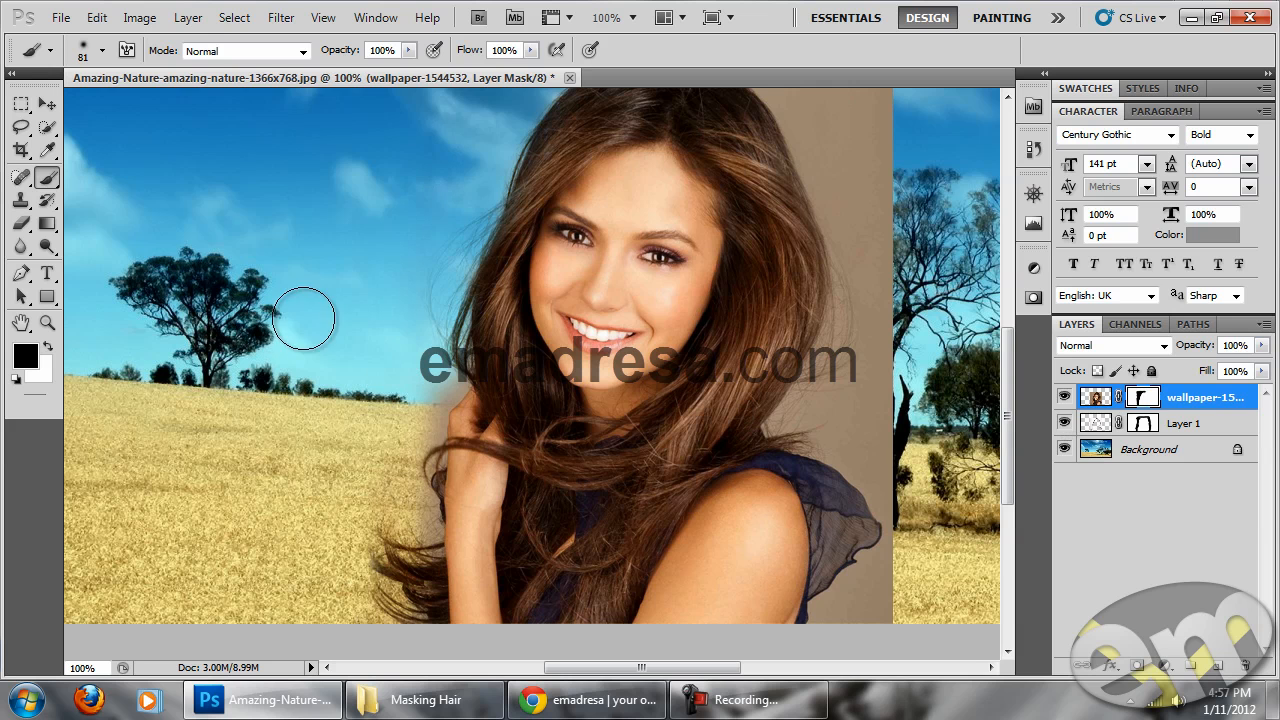
Step: Set the brush size to 52 px and mask out the remaining backdrop beside the raised hand and lower-left hair
right_click(422, 364)
left_click(481, 403)
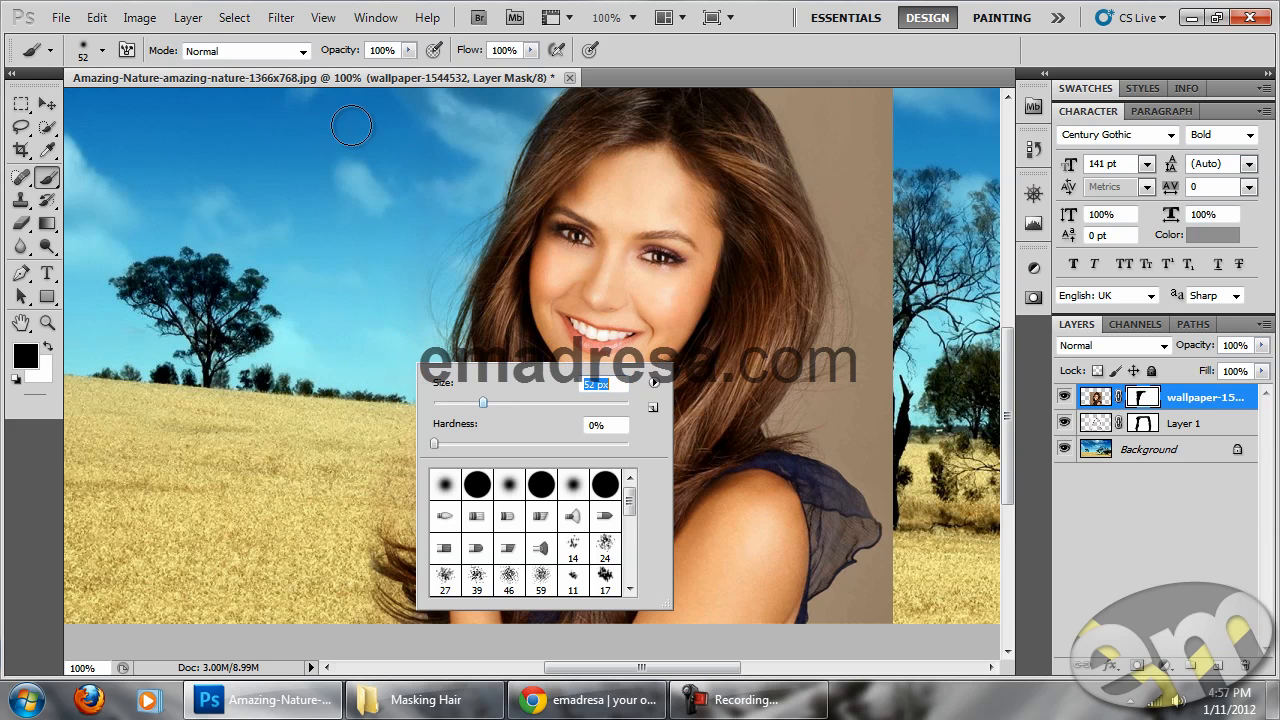
left_click(268, 85)
mouse_move(443, 375)
left_mouse_down()
mouse_move(423, 423)
mouse_move(431, 462)
mouse_move(434, 442)
left_mouse_up()
mouse_move(434, 442)
left_mouse_down()
mouse_move(428, 493)
mouse_move(310, 570)
left_mouse_up()
Step: Mask out the backdrop around the shoulder and sleeve, along the right side of the hair and above the head
mouse_move(736, 637)
left_mouse_down()
mouse_move(671, 637)
mouse_move(734, 566)
mouse_move(738, 618)
mouse_move(708, 639)
mouse_move(753, 538)
mouse_move(670, 462)
mouse_move(748, 473)
mouse_move(643, 451)
left_mouse_up()
mouse_move(762, 484)
left_mouse_down()
mouse_move(746, 562)
mouse_move(707, 494)
mouse_move(636, 468)
mouse_move(658, 423)
mouse_move(650, 390)
mouse_move(675, 453)
mouse_move(700, 463)
mouse_move(692, 355)
mouse_move(725, 350)
mouse_move(700, 274)
mouse_move(716, 127)
mouse_move(566, 135)
left_mouse_up()
mouse_move(572, 142)
left_mouse_down()
mouse_move(537, 132)
mouse_move(611, 188)
mouse_move(627, 235)
mouse_move(631, 175)
mouse_move(651, 199)
mouse_move(688, 170)
mouse_move(684, 147)
mouse_move(615, 144)
mouse_move(671, 329)
mouse_move(636, 258)
mouse_move(643, 228)
mouse_move(679, 268)
mouse_move(687, 235)
mouse_move(695, 323)
mouse_move(732, 353)
mouse_move(684, 338)
mouse_move(636, 277)
mouse_move(622, 206)
left_mouse_up()
key("space")
mouse_move(515, 300)
left_mouse_down()
mouse_move(737, 226)
mouse_move(672, 218)
left_mouse_up()
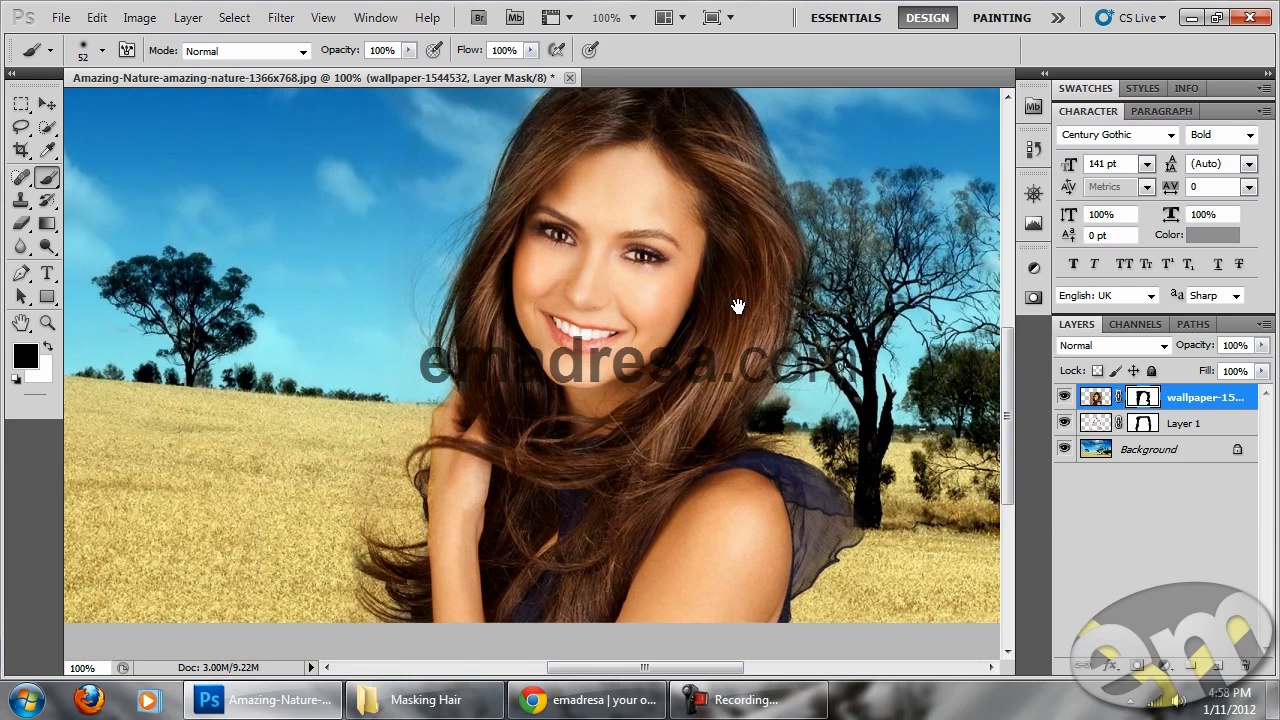
left_click_drag(620, 306, 632, 334)
Step: Toggle the wallpaper layer and Layer 1 on and off separately to examine what each contributes to the hair edges
left_click(48, 104)
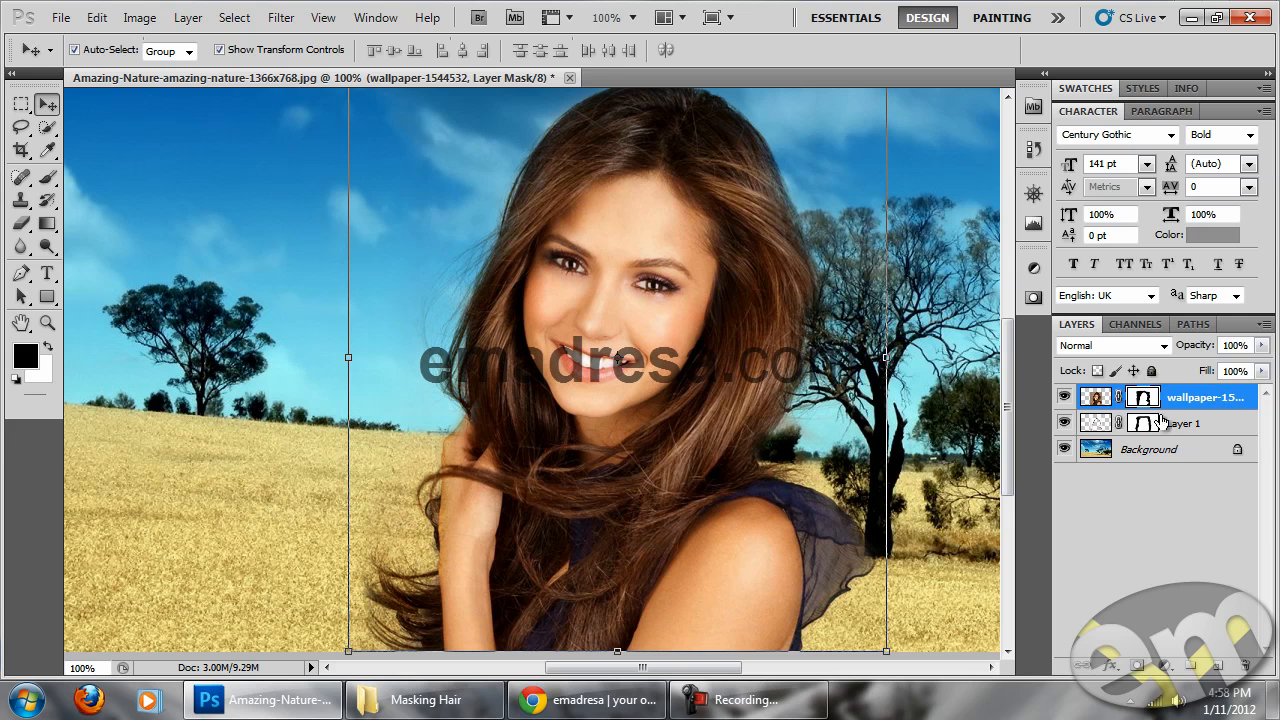
left_click(940, 474)
left_click(1062, 422)
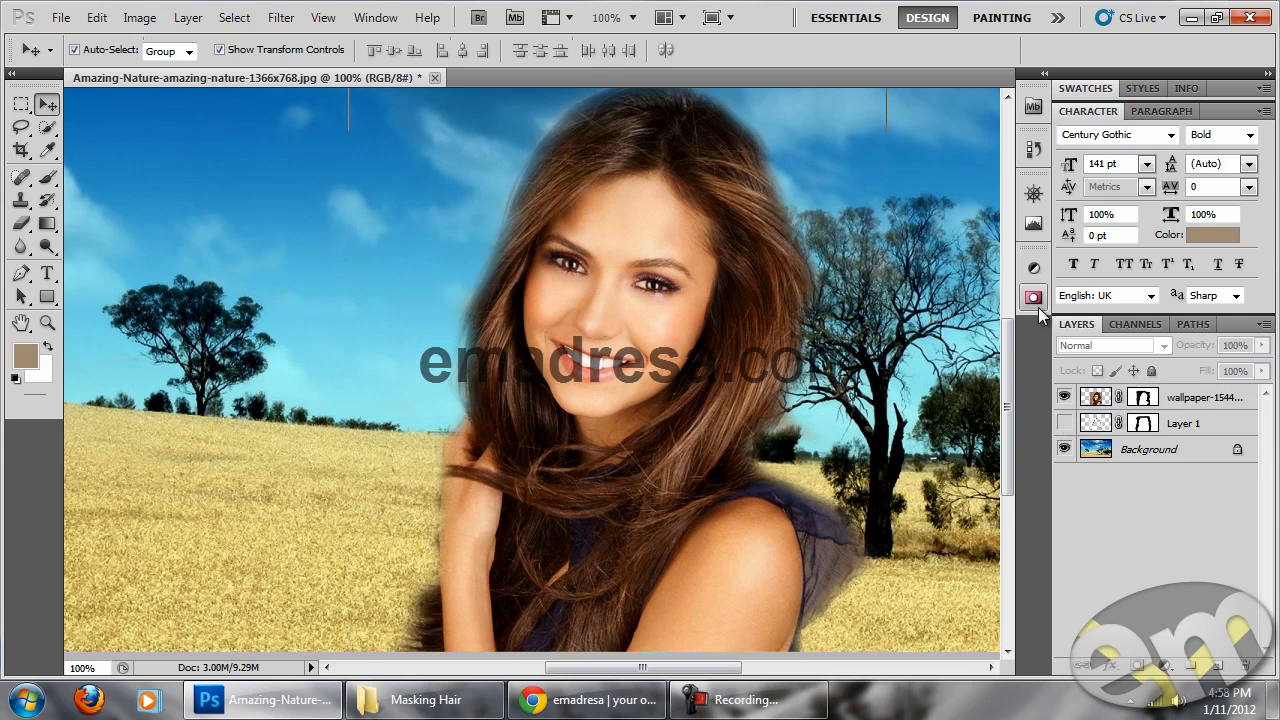
left_click(1064, 397)
left_click(1065, 423)
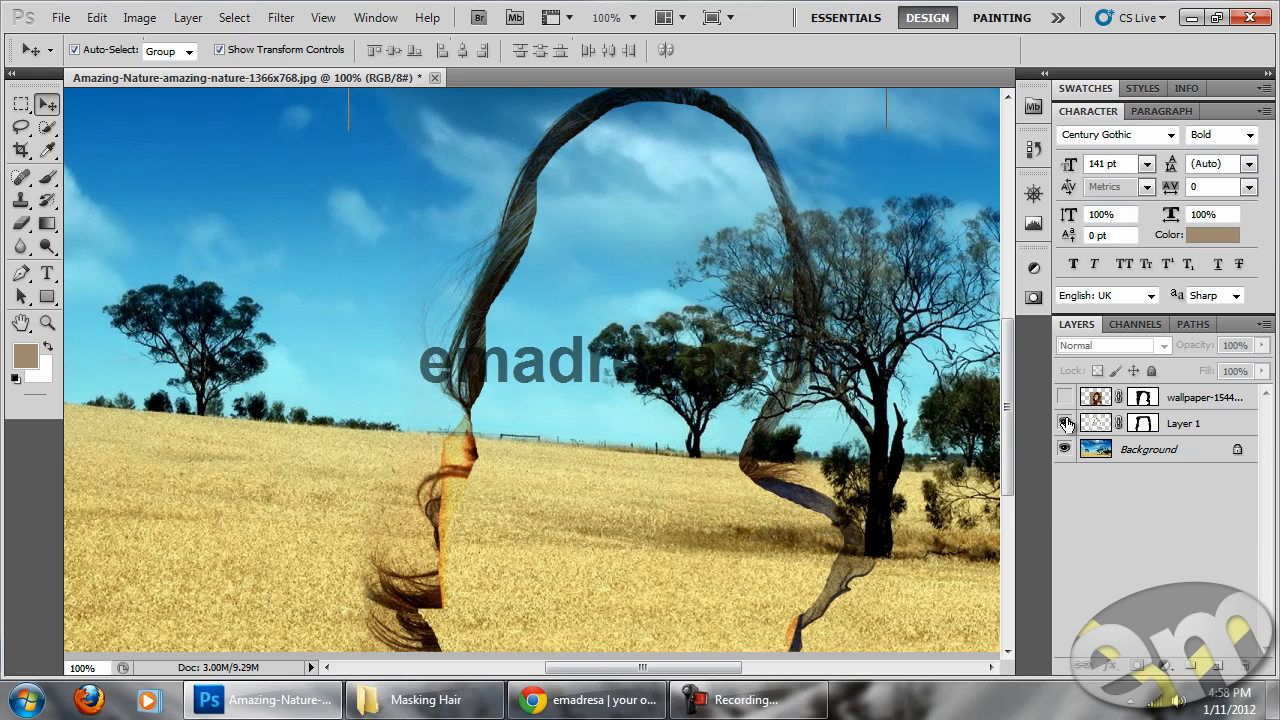
left_click(1064, 423)
left_click(1064, 423)
left_click(1064, 397)
left_click(1064, 423)
left_click(1064, 397)
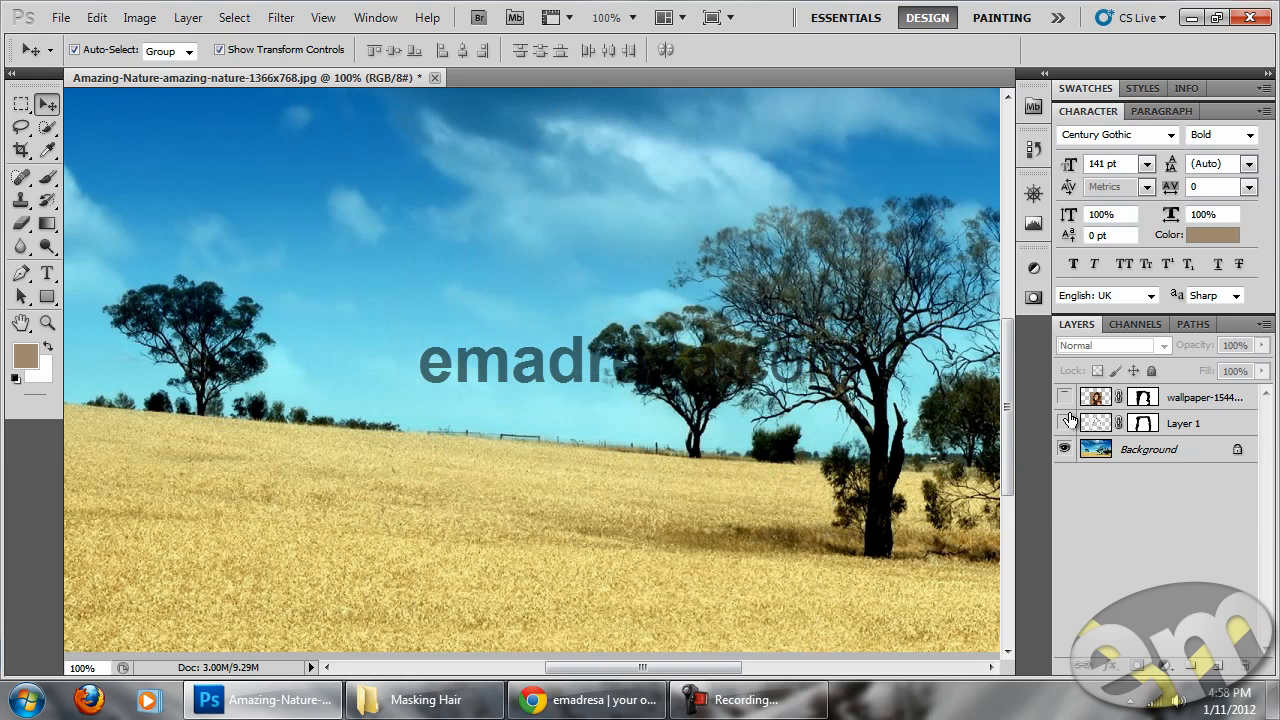
left_click(1065, 423)
left_click(1064, 397)
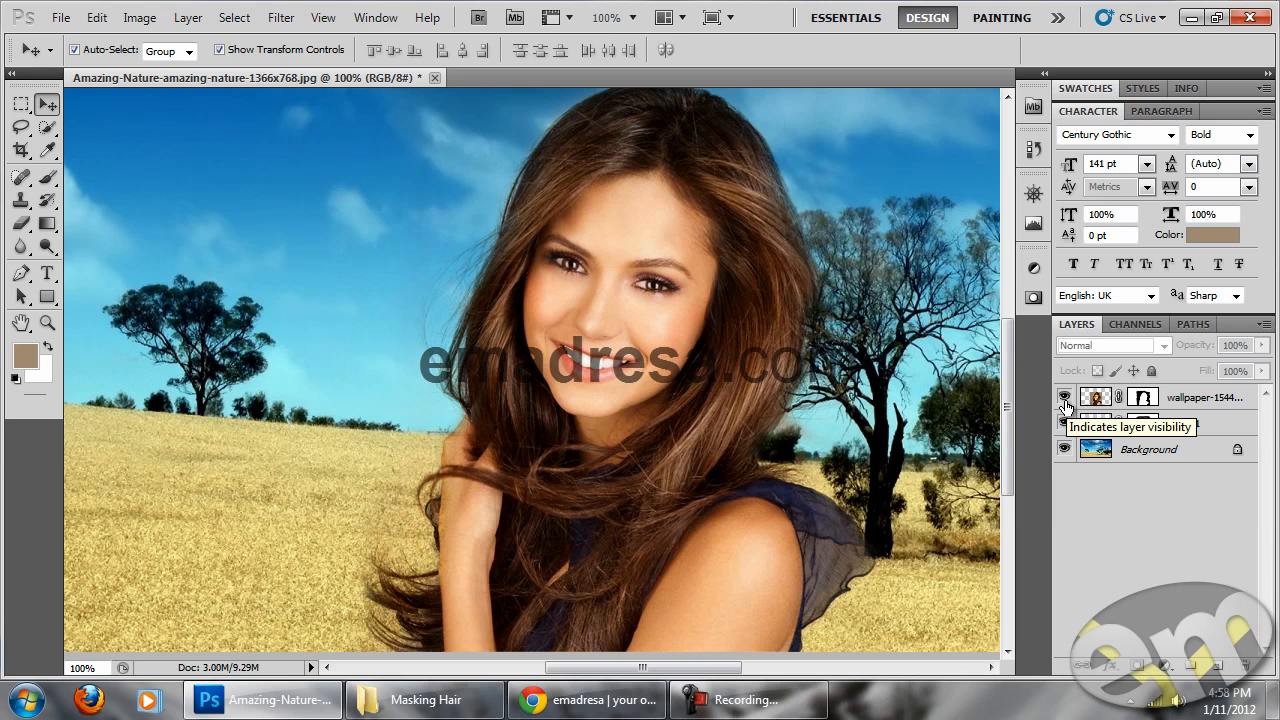
Step: Link the wallpaper-1544532 layer with Layer 1 and move them together toward the left of the scene
left_click(1215, 398)
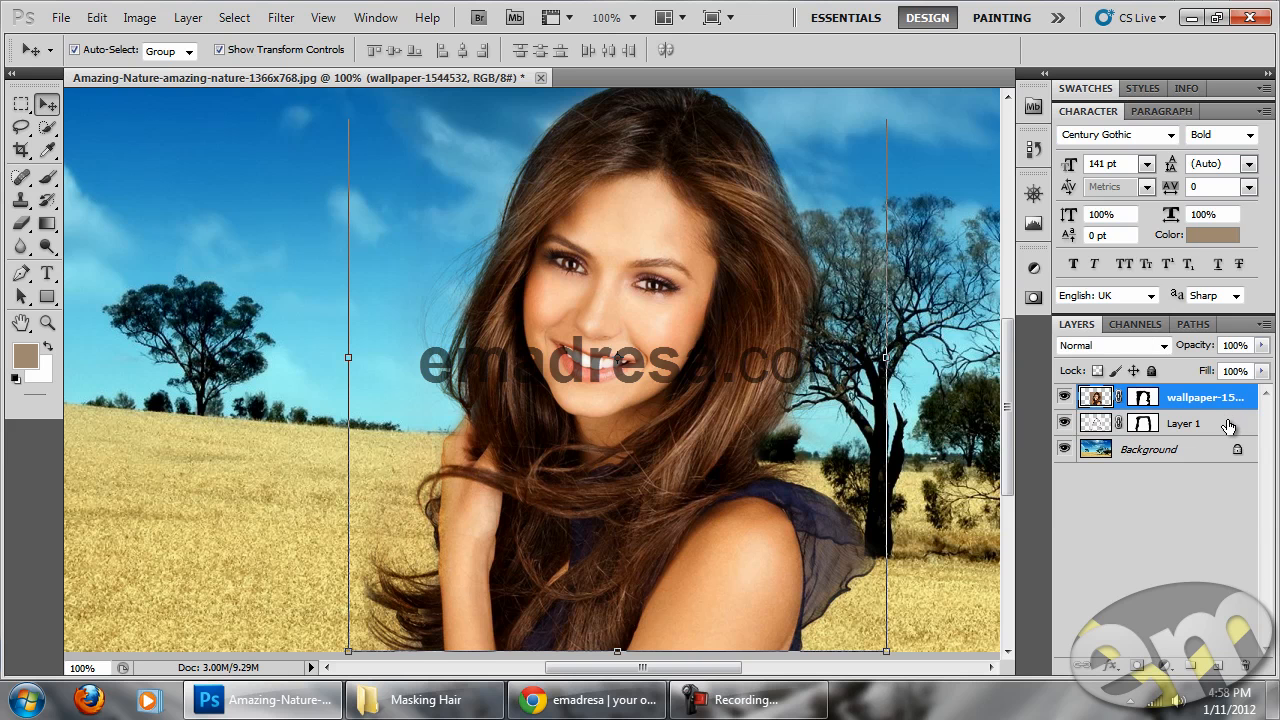
left_click(1228, 428, "shift")
left_click(1084, 665)
left_click(742, 533)
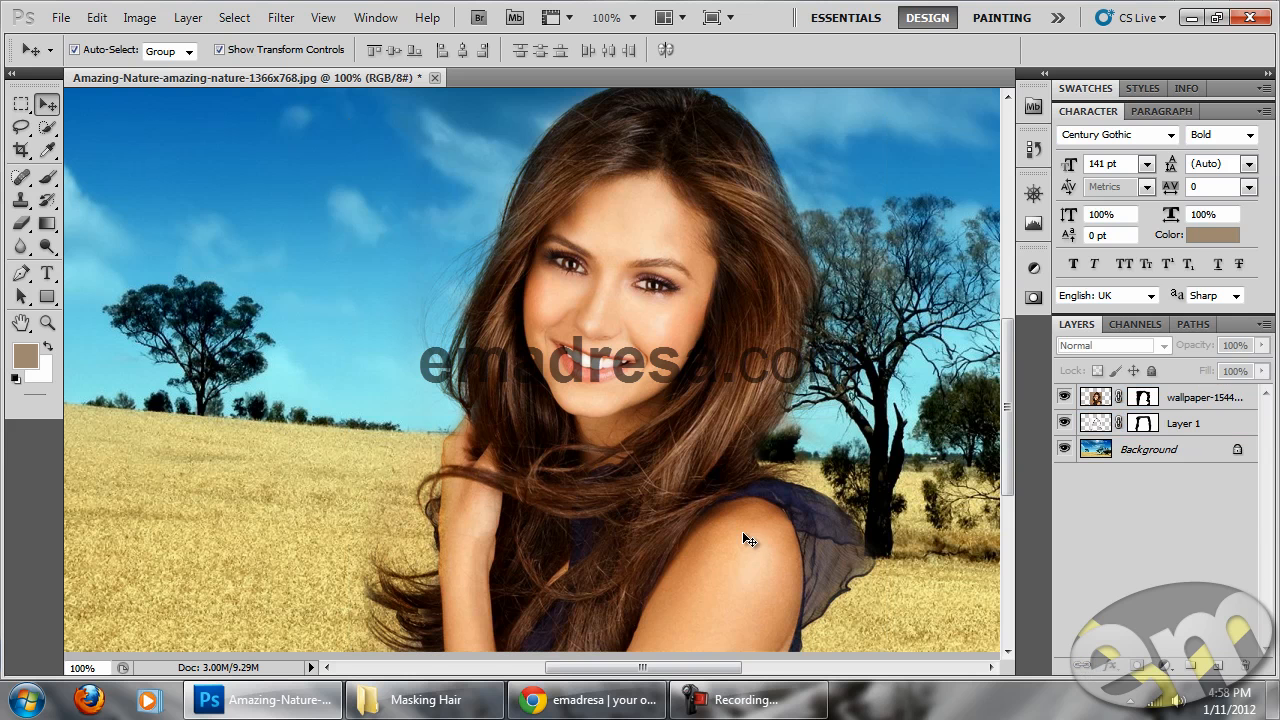
left_click_drag(735, 561, 653, 557)
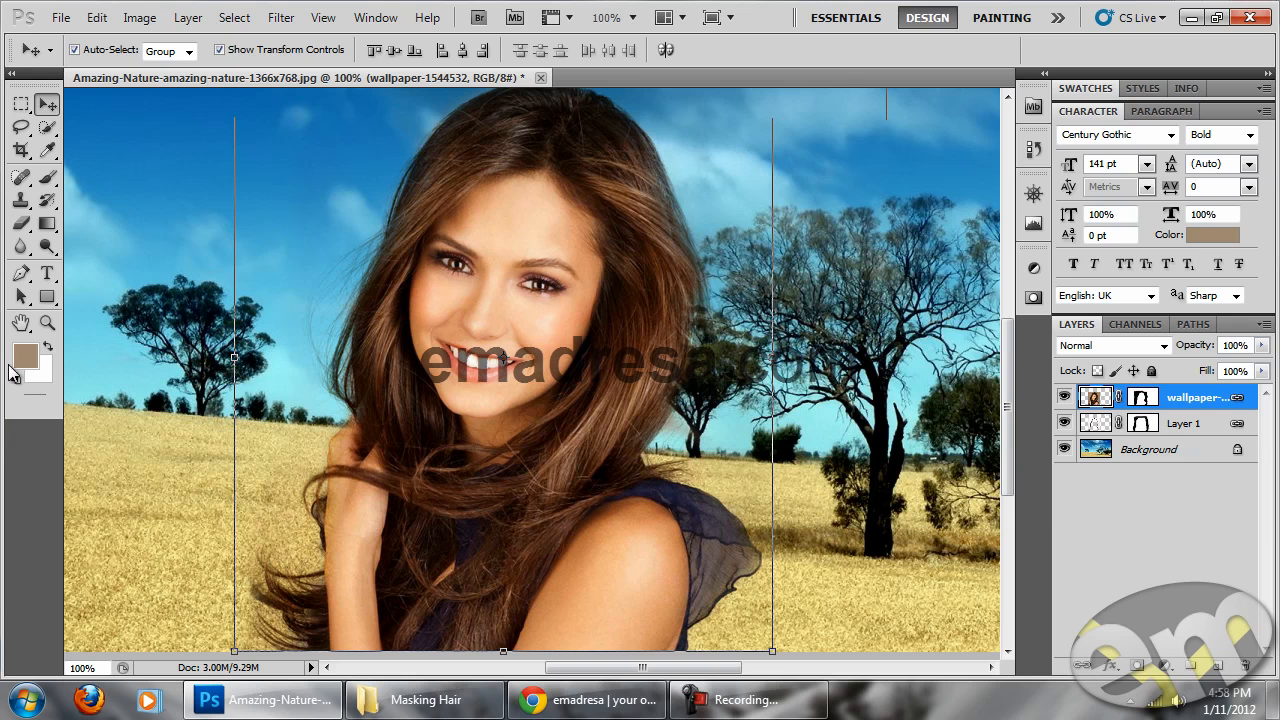
Step: Zoom out to 66.7% and move the linked woman layers back to the middle of the canvas
left_click(46, 323)
left_click(286, 357, "alt")
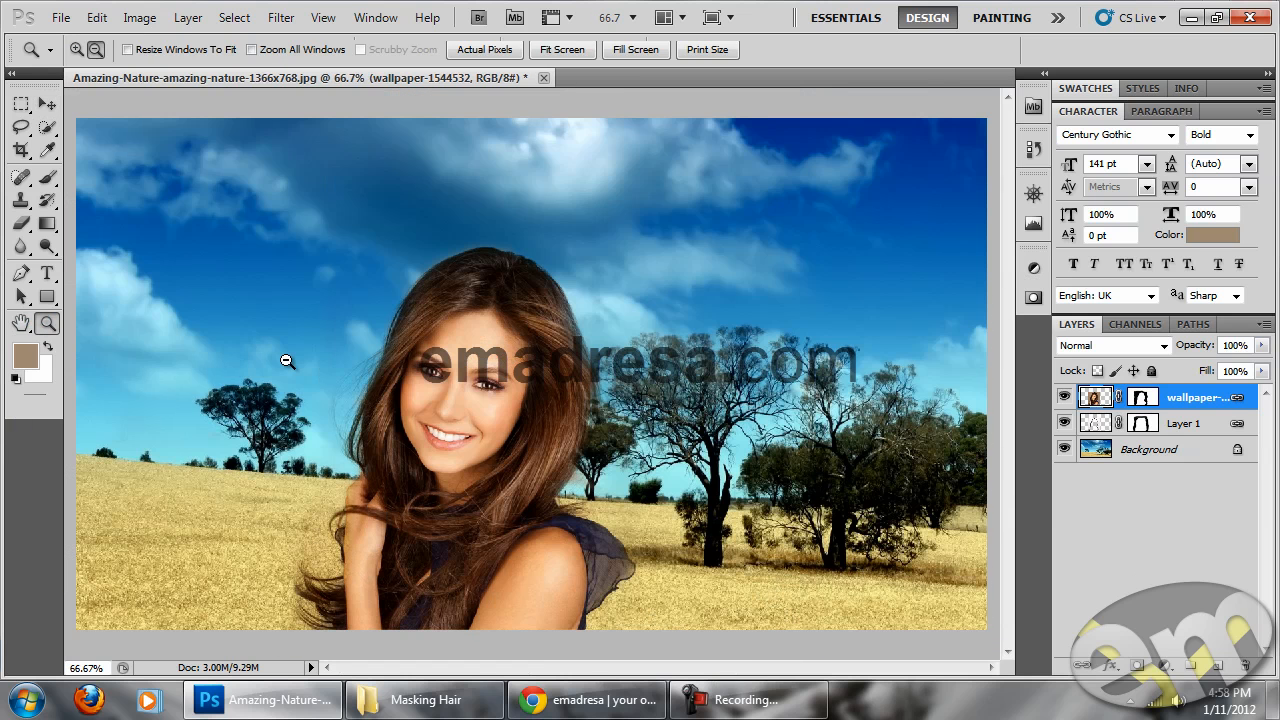
left_click(47, 105)
left_click_drag(536, 558, 621, 560)
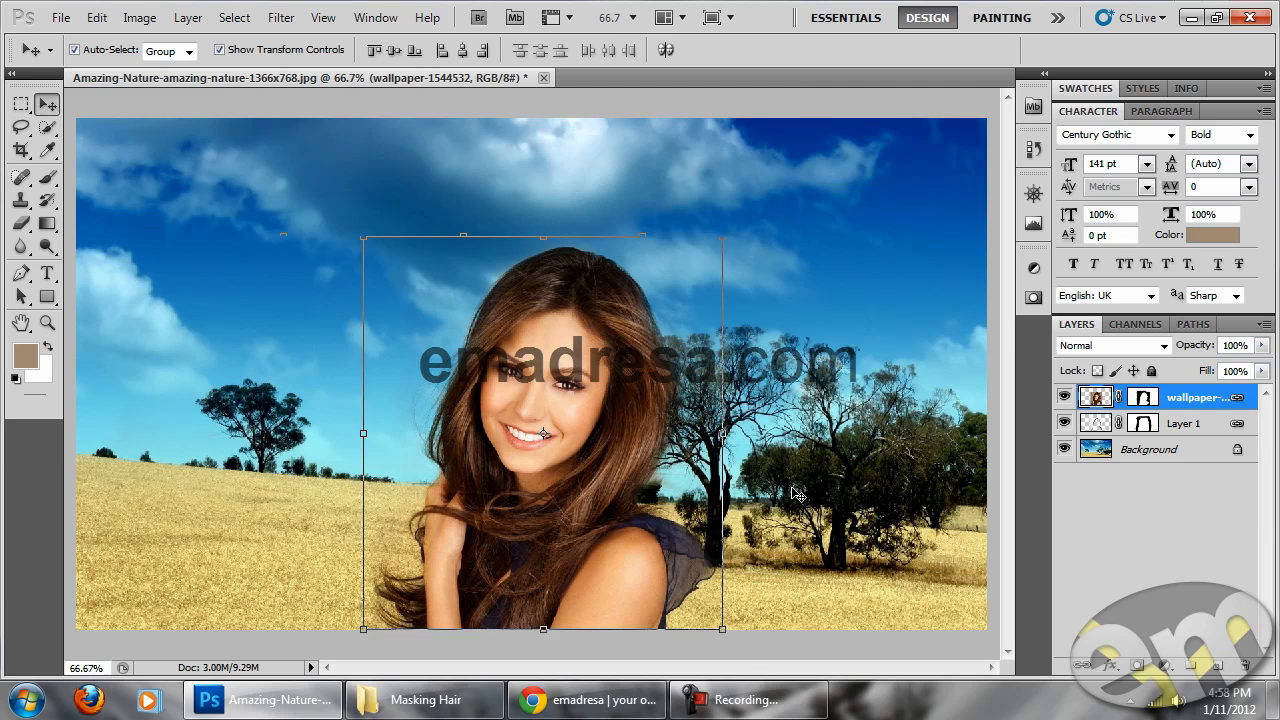
left_click(870, 346)
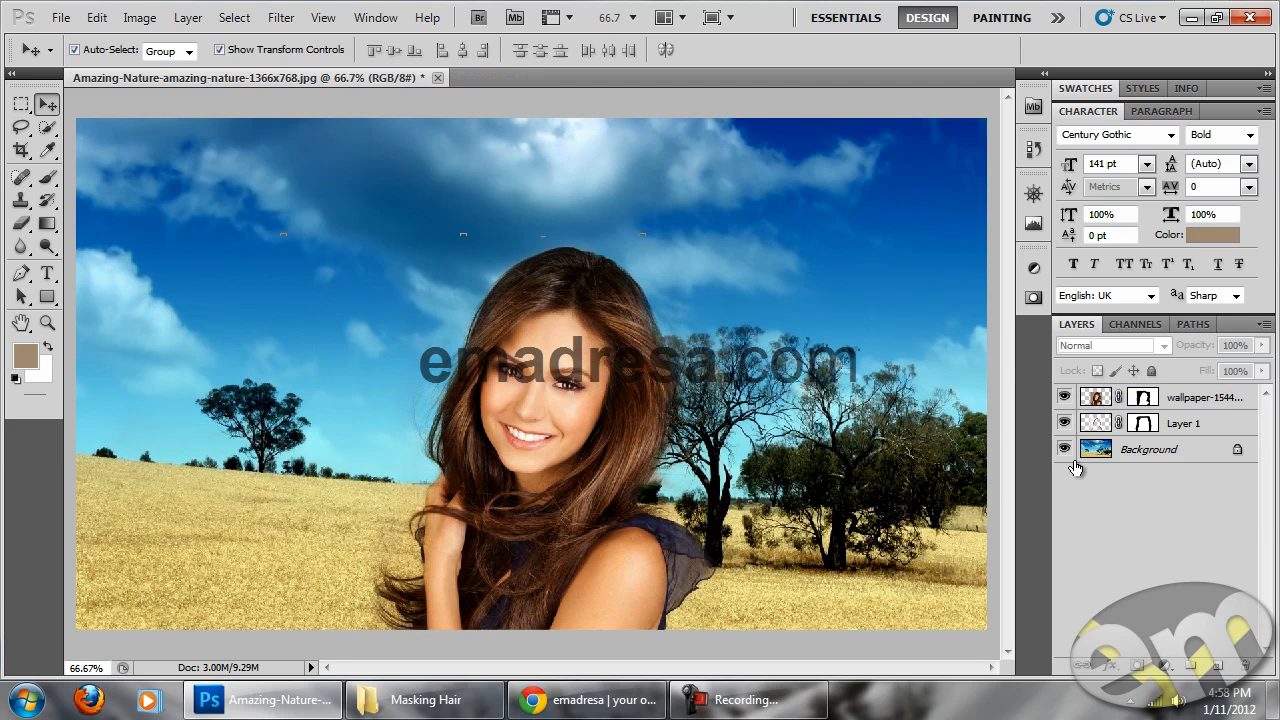
Step: Duplicate the Background layer and apply a Gaussian Blur with a 4-pixel radius to the copy
left_click(1148, 450)
left_click_drag(1220, 457, 1222, 668)
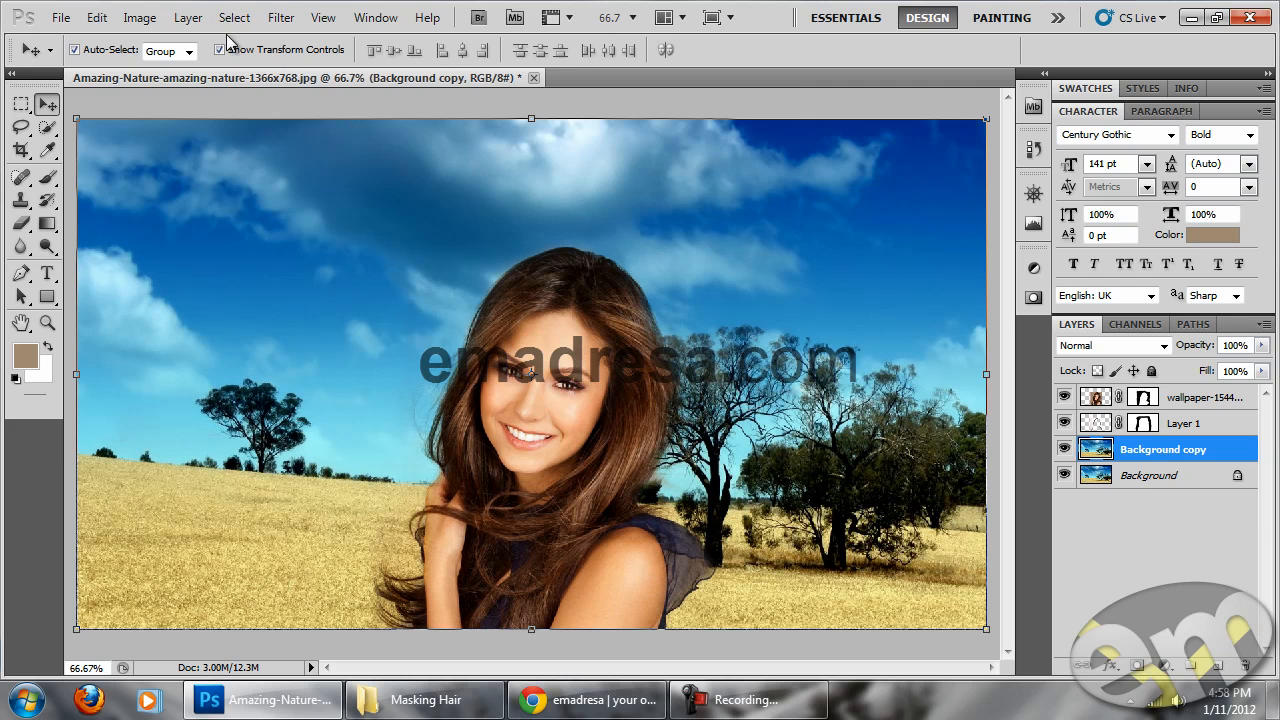
left_click(281, 18)
mouse_move(350, 202)
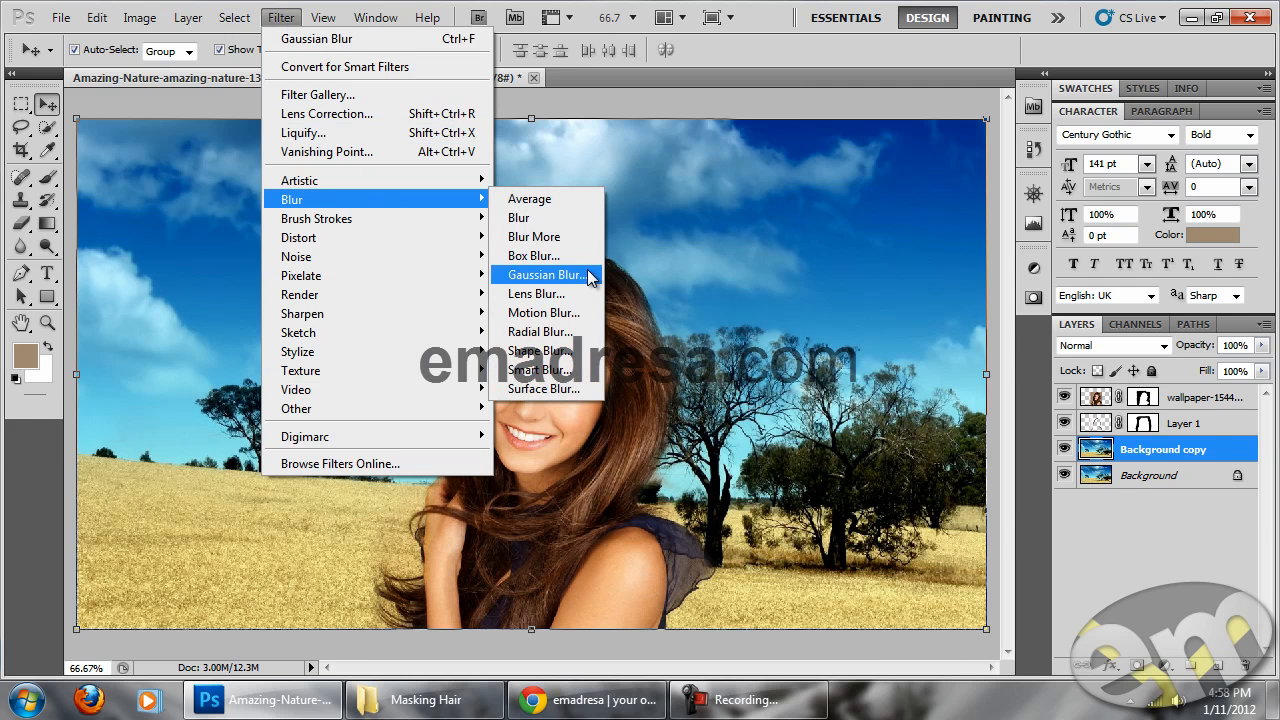
left_click(545, 275)
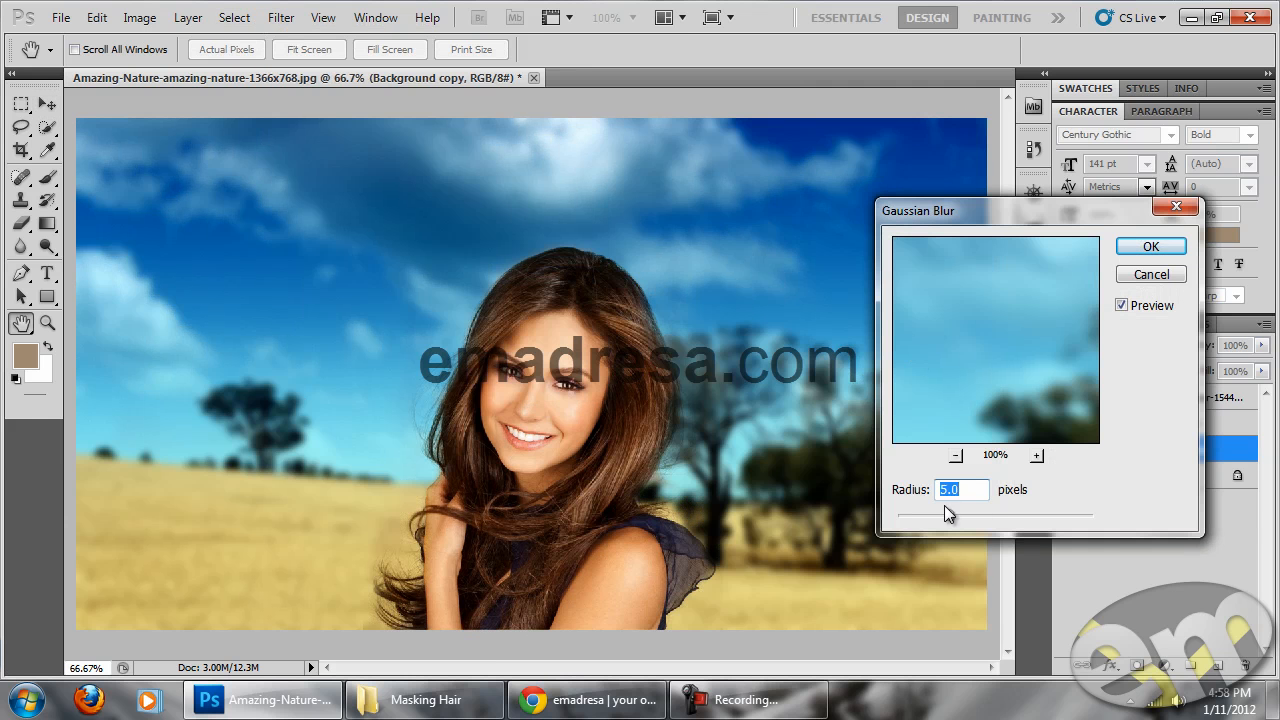
type("4")
left_click(1161, 242)
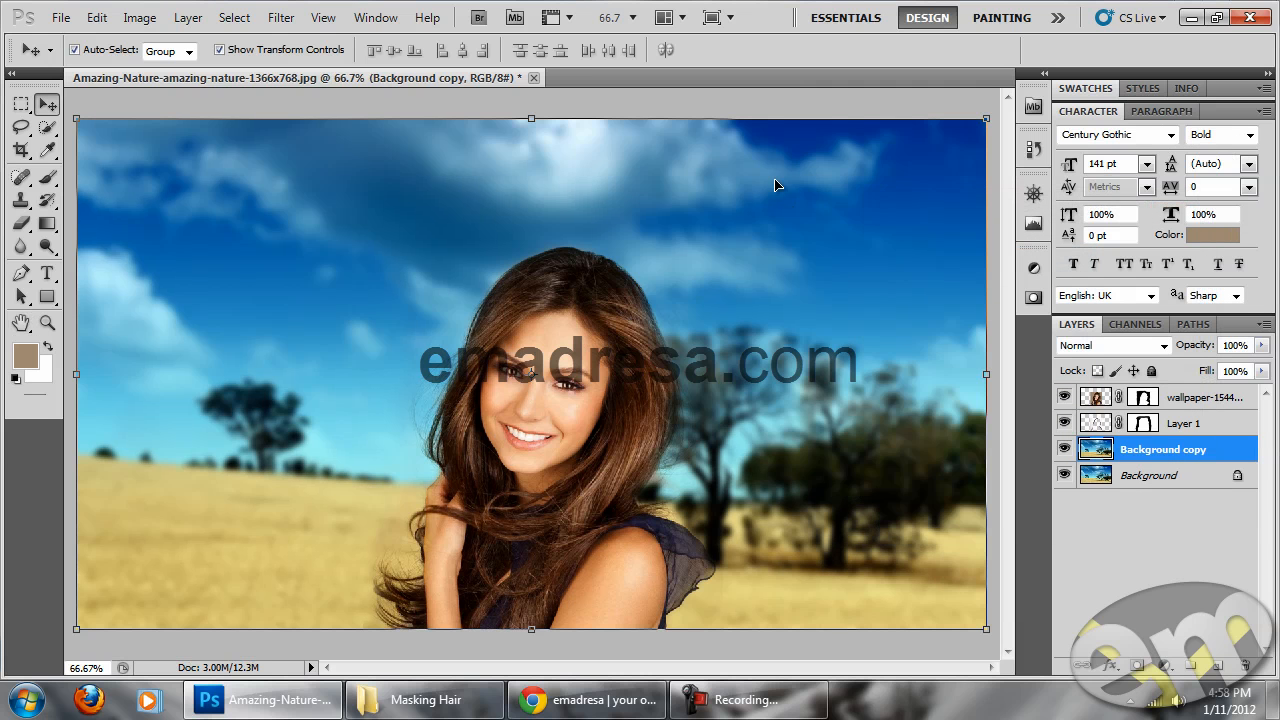